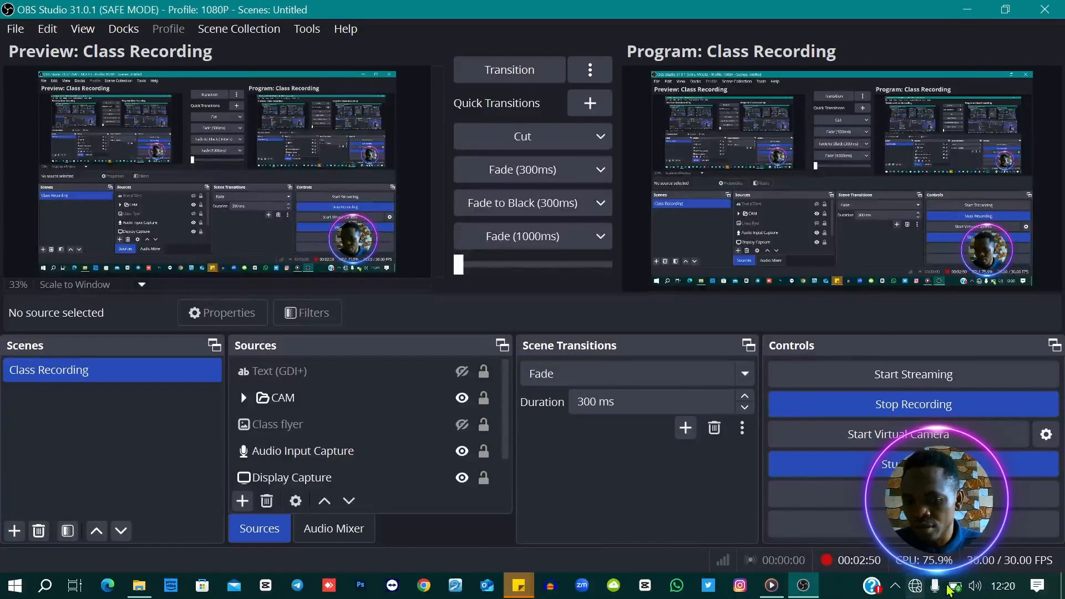
Step: Move the CAM group toward the middle of the preview's lower edge and transition the change to the program output
{"action": "right_click", "coordinate": [978, 592]}
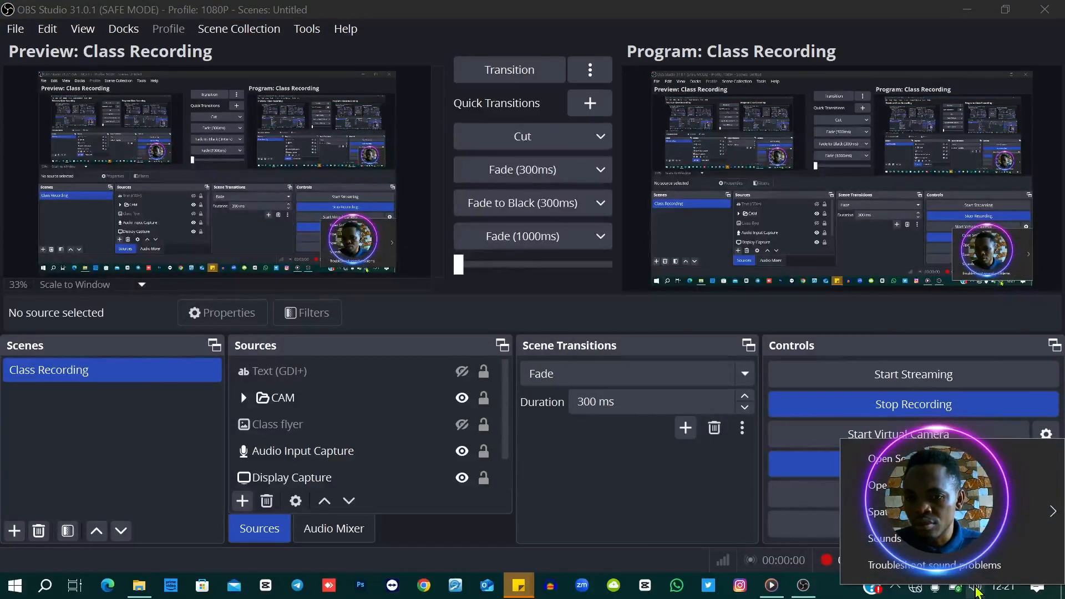
{"action": "left_click", "coordinate": [320, 399]}
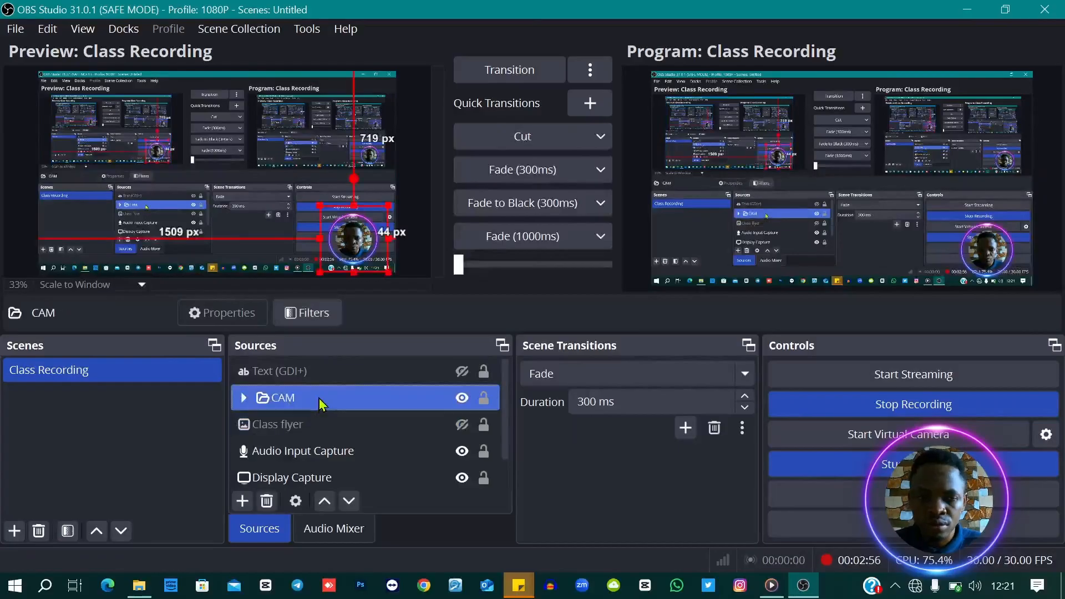
{"action": "left_click_drag", "start_coordinate": [352, 250], "coordinate": [271, 250]}
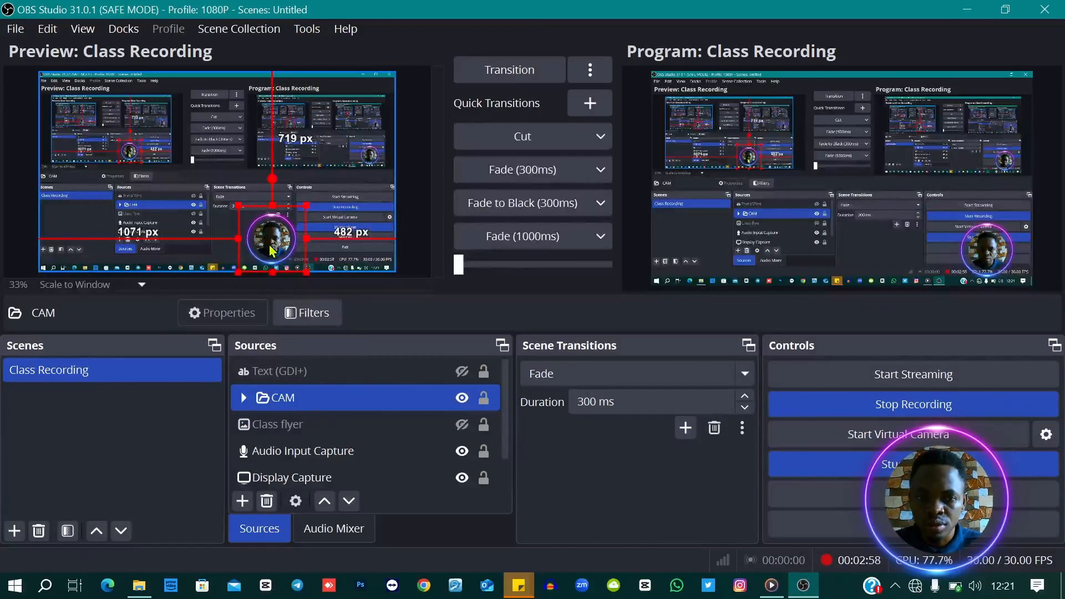
{"action": "left_click", "coordinate": [488, 175]}
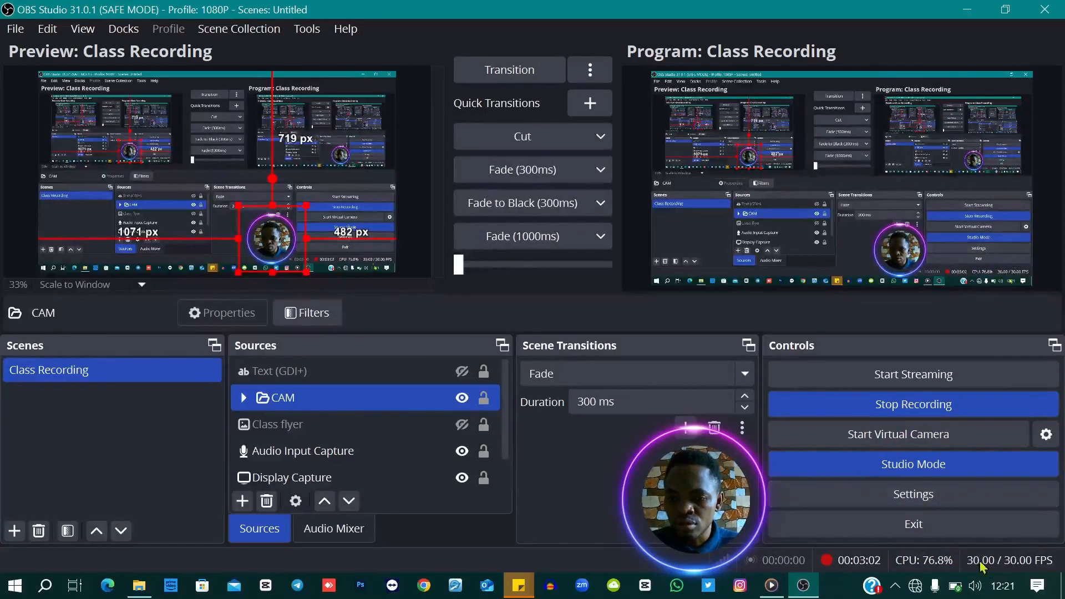
Step: Open the Windows sound settings and bring up the recording devices in the Sound Control Panel
{"action": "right_click", "coordinate": [977, 592]}
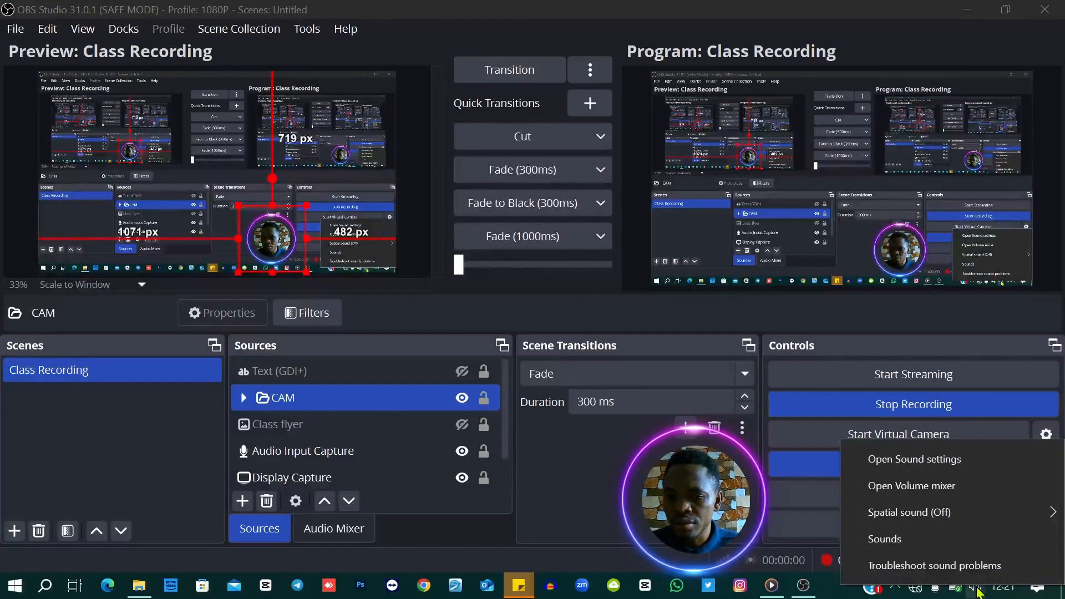
{"action": "left_click", "coordinate": [927, 468]}
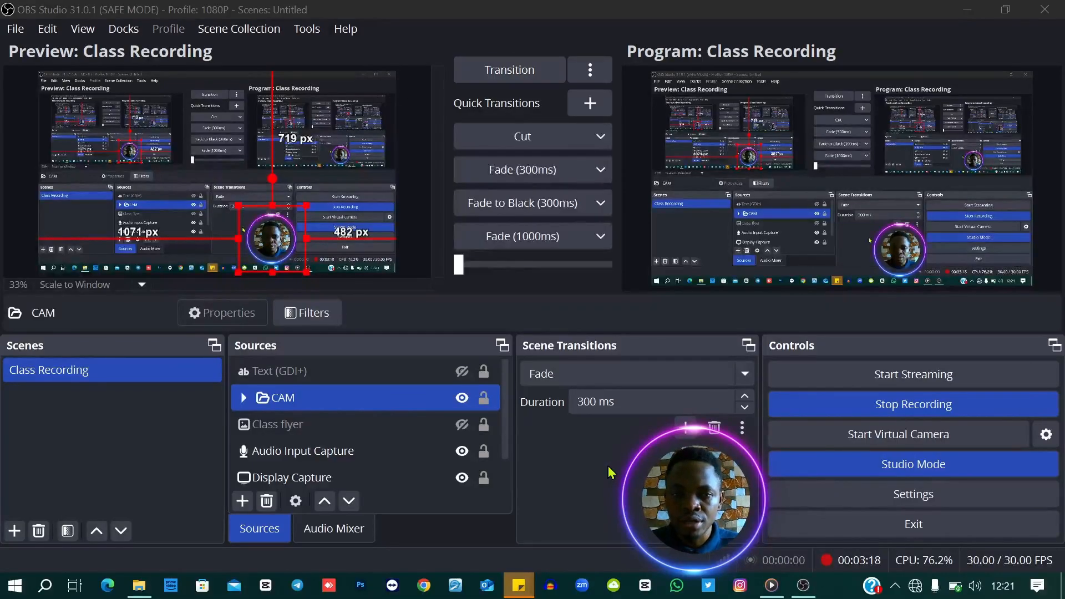
{"action": "key", "text": "super+i"}
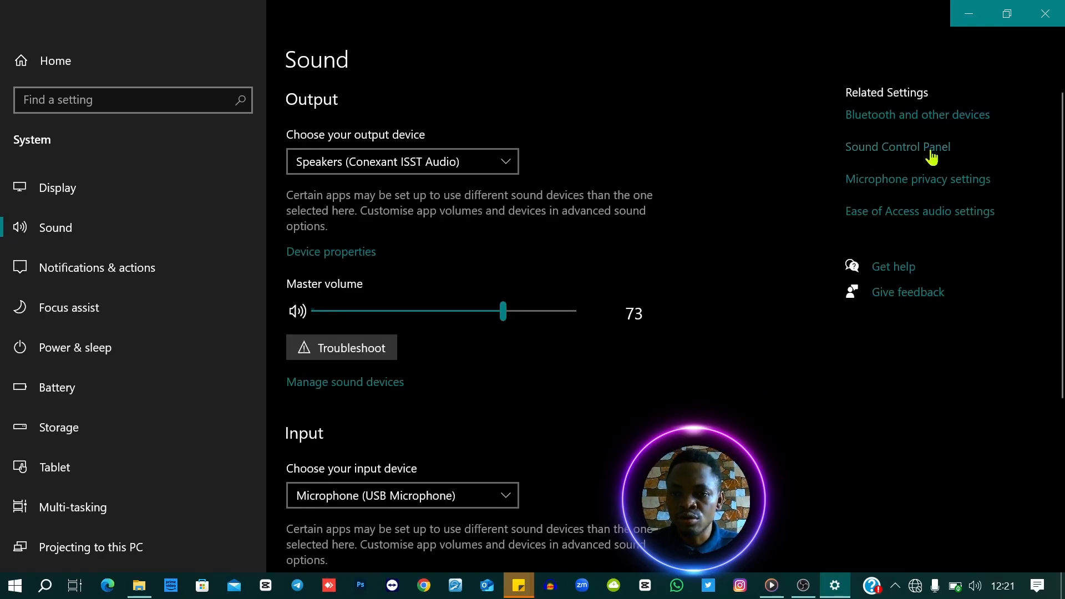
{"action": "left_click", "coordinate": [930, 154]}
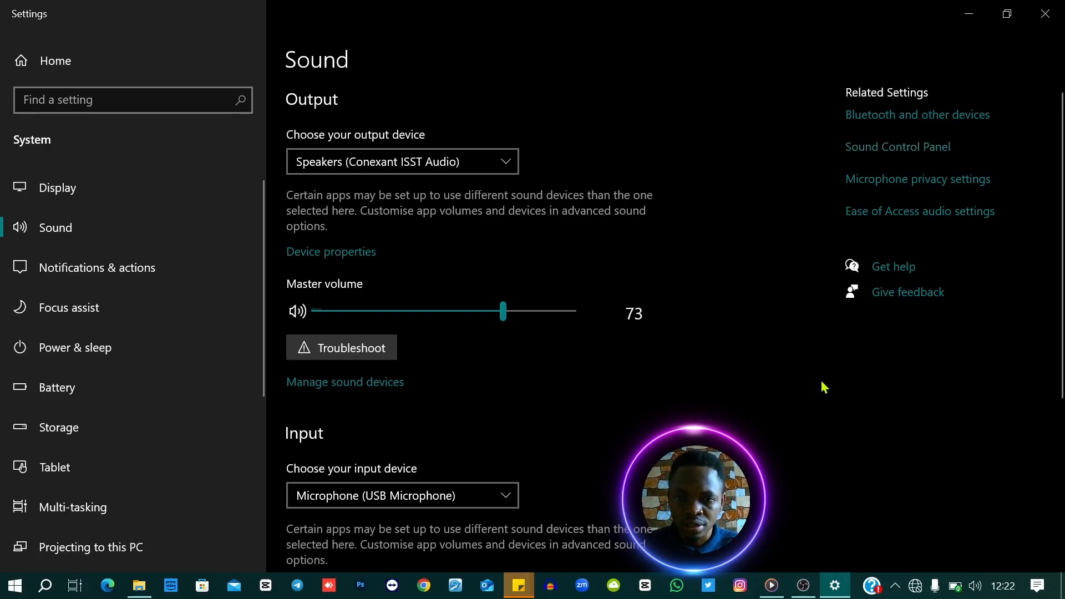
{"action": "left_click", "coordinate": [921, 147]}
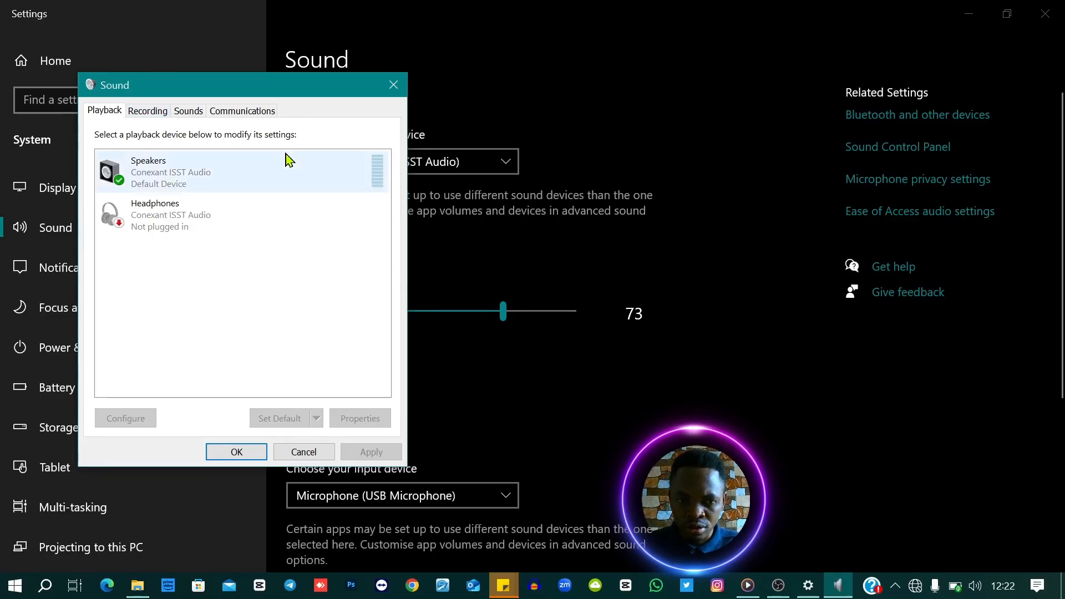
{"action": "left_click_drag", "start_coordinate": [247, 86], "coordinate": [649, 135]}
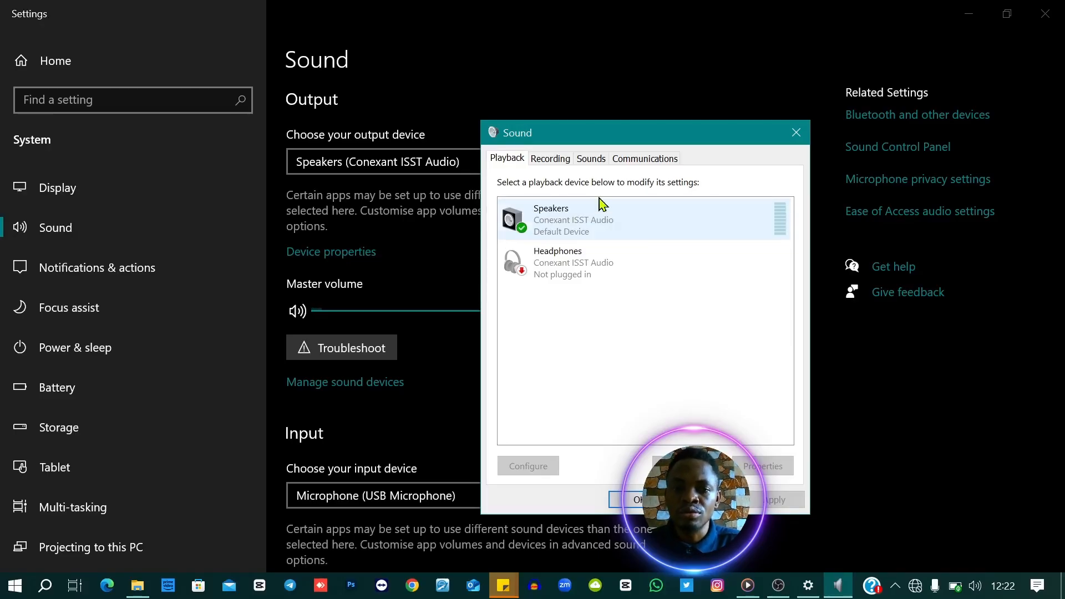
{"action": "left_click", "coordinate": [557, 166]}
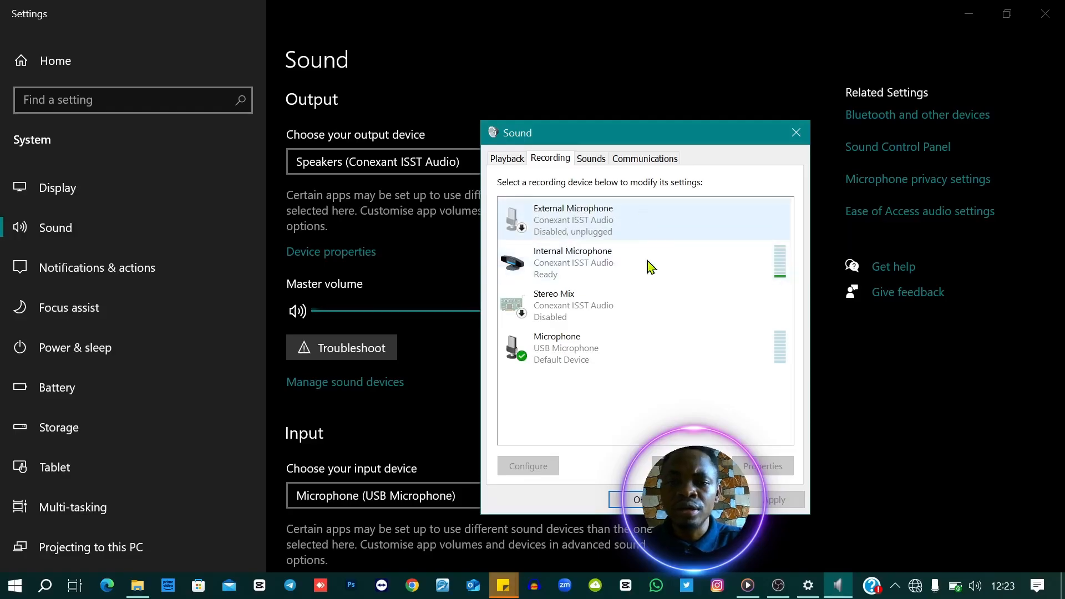
Step: Examine the listed recording devices and the device options offered for the internal microphone
{"action": "left_click", "coordinate": [579, 276]}
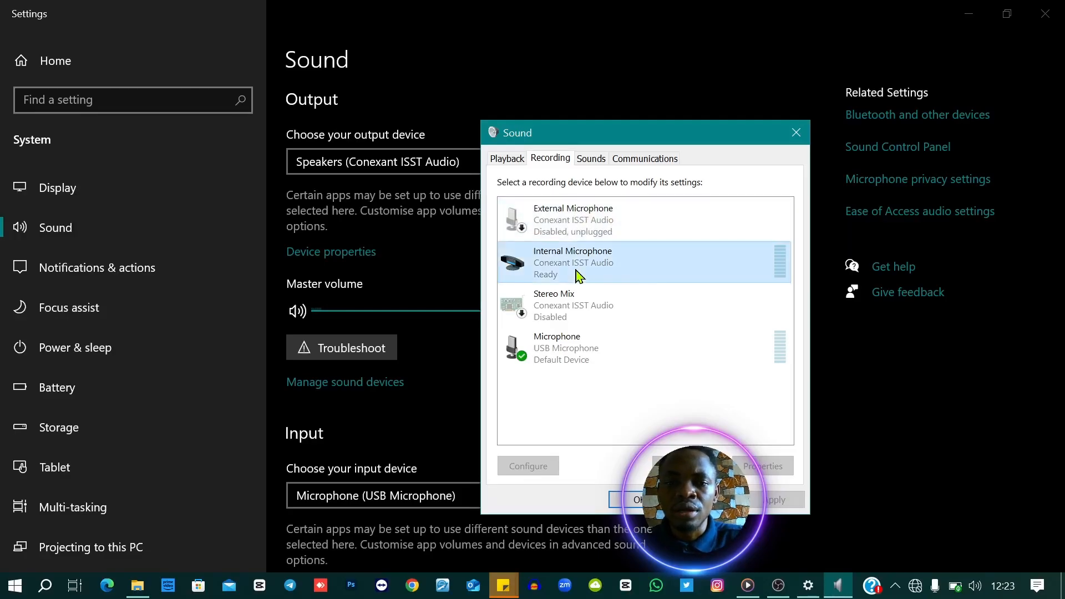
{"action": "right_click", "coordinate": [579, 276]}
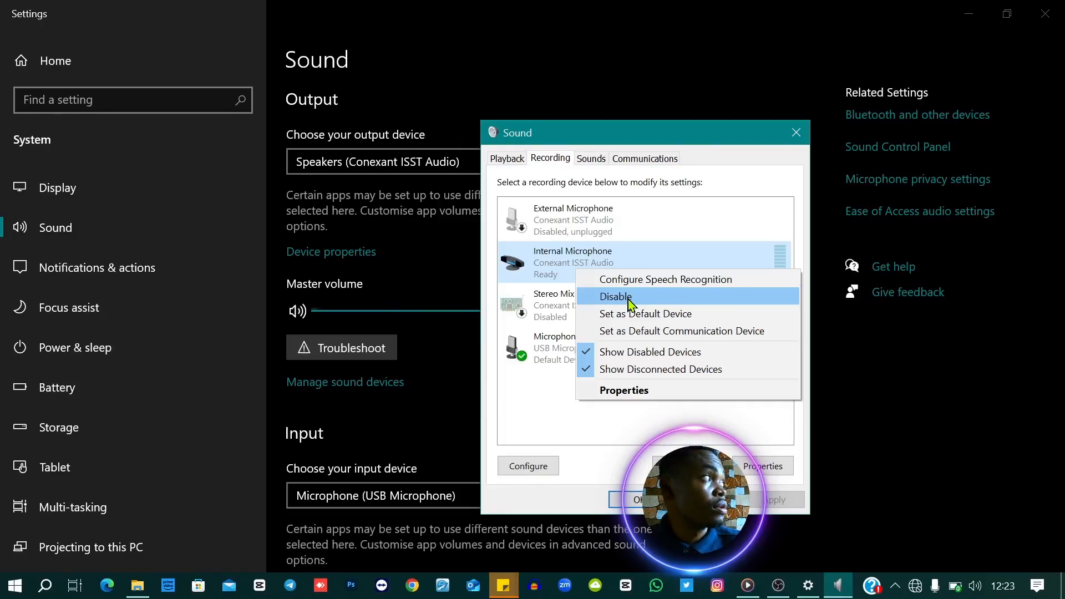
{"action": "left_click", "coordinate": [569, 432]}
{"action": "left_click", "coordinate": [569, 431]}
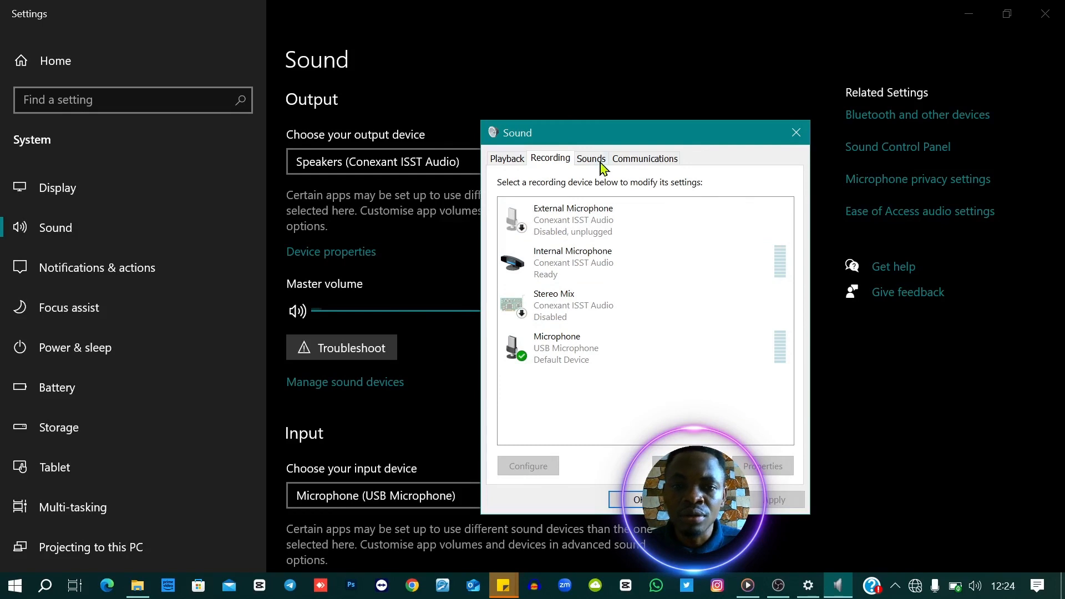
{"action": "left_click", "coordinate": [591, 265]}
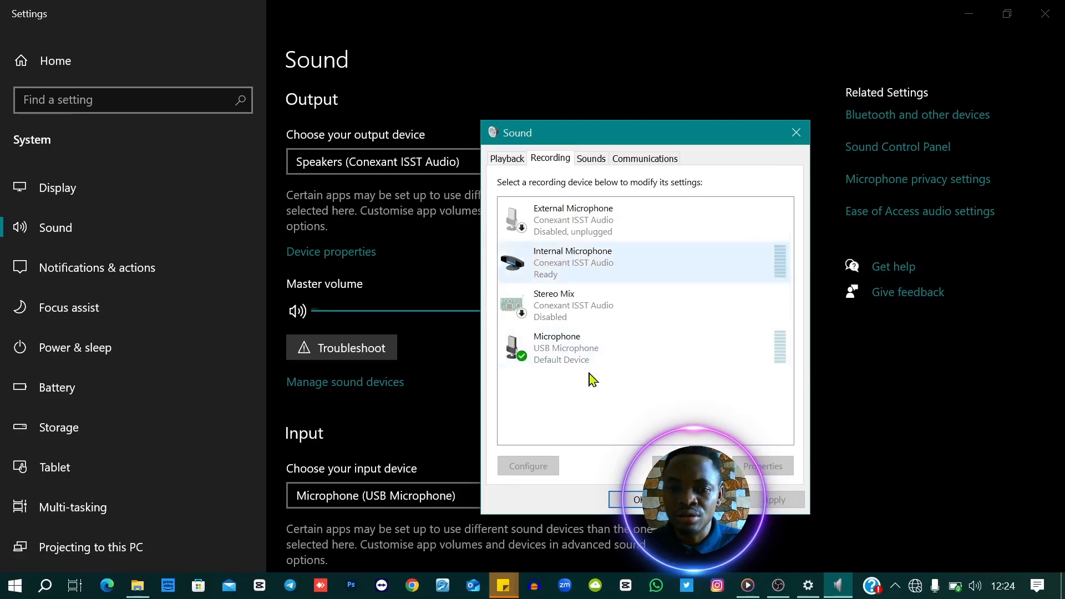
{"action": "left_click", "coordinate": [592, 358]}
{"action": "left_click", "coordinate": [592, 228]}
{"action": "left_click", "coordinate": [594, 305]}
{"action": "left_click", "coordinate": [596, 274]}
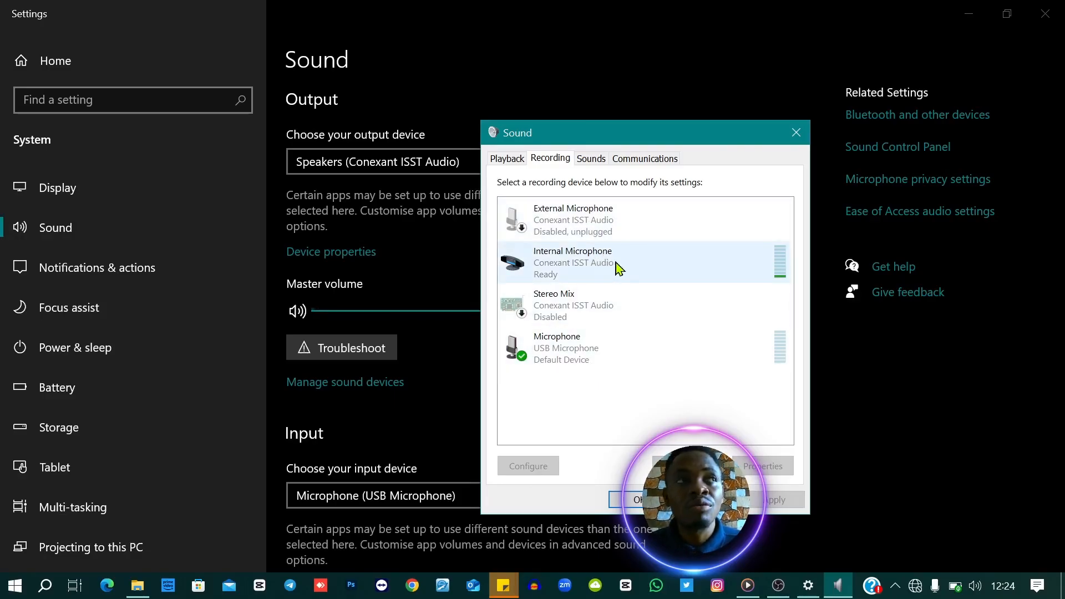
Step: Open the internal microphone's properties and examine its listening options, including the playback device choices
{"action": "left_click", "coordinate": [652, 273]}
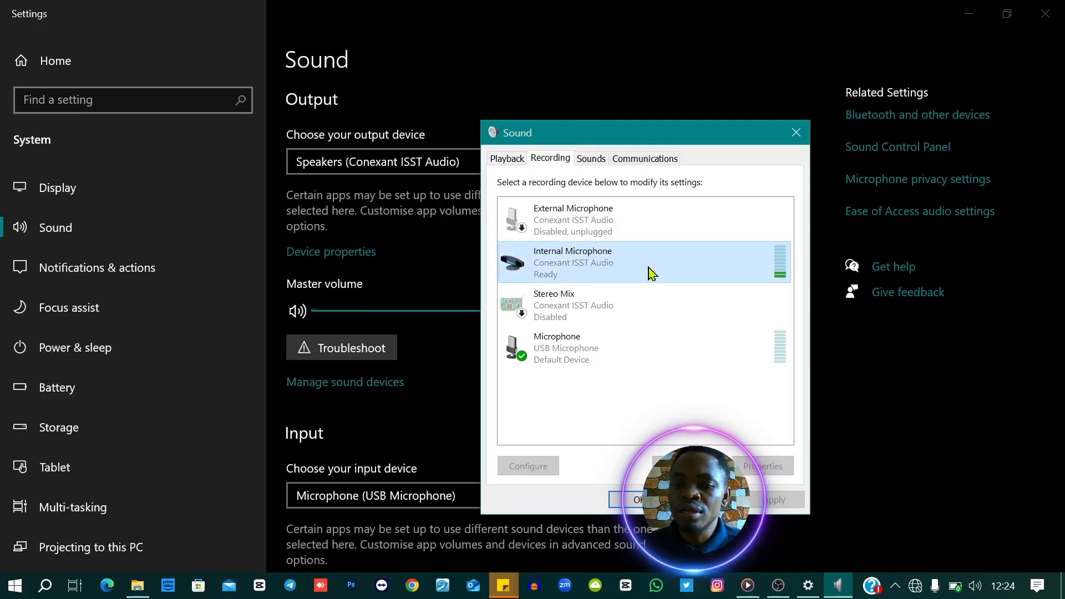
{"action": "double_click", "coordinate": [672, 274]}
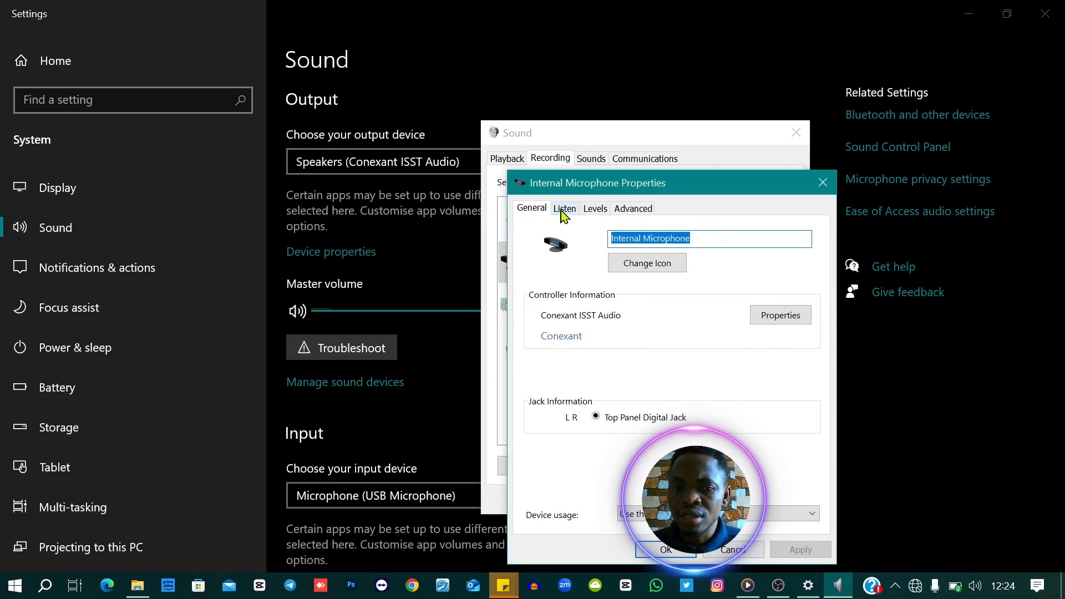
{"action": "left_click", "coordinate": [564, 214]}
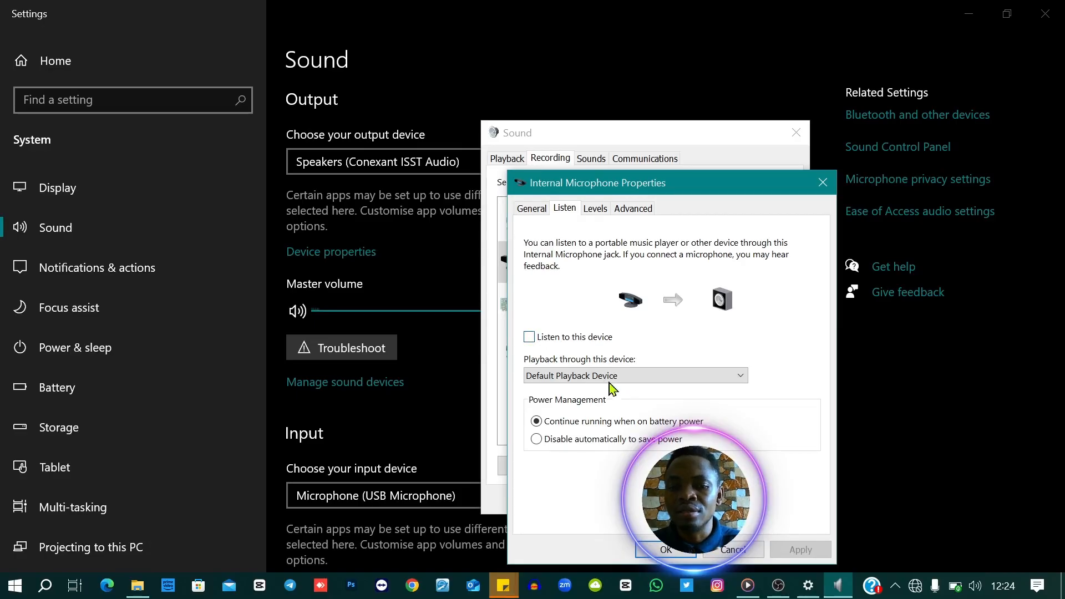
{"action": "left_click", "coordinate": [589, 378]}
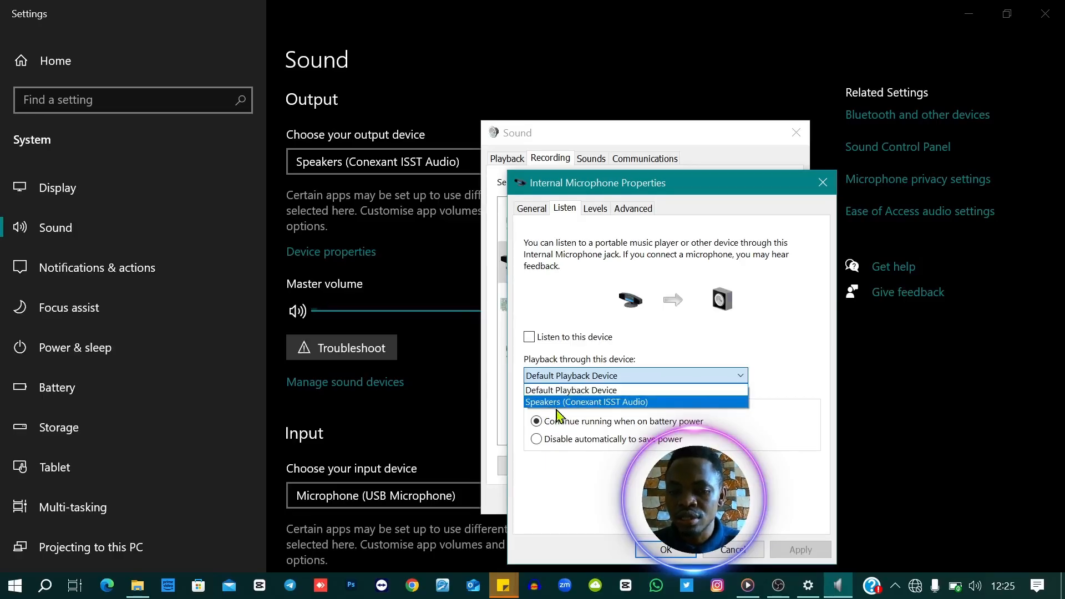
{"action": "left_click", "coordinate": [539, 415]}
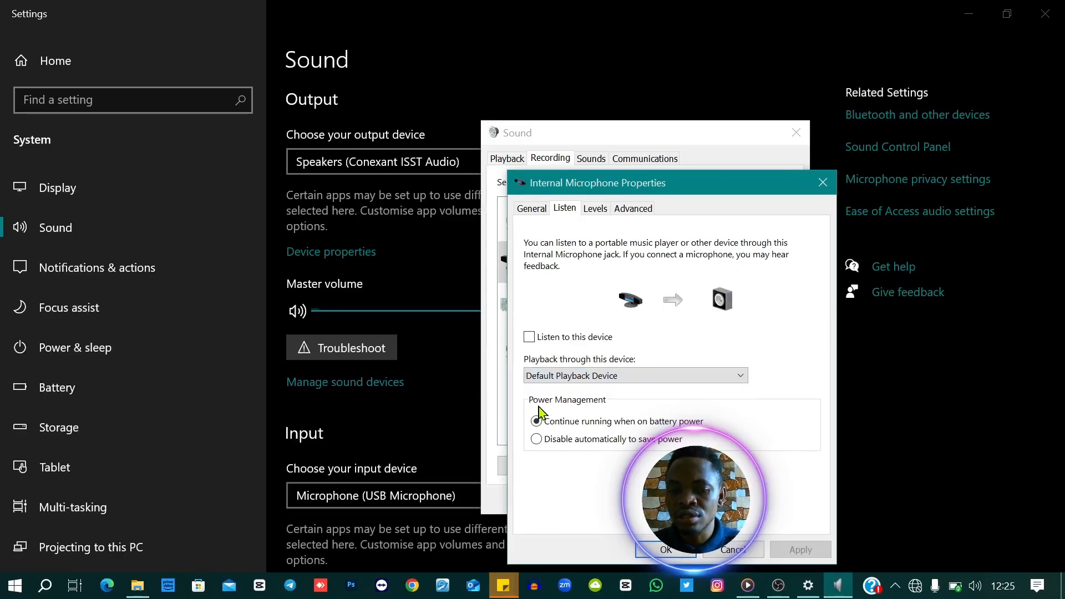
{"action": "left_click", "coordinate": [531, 339]}
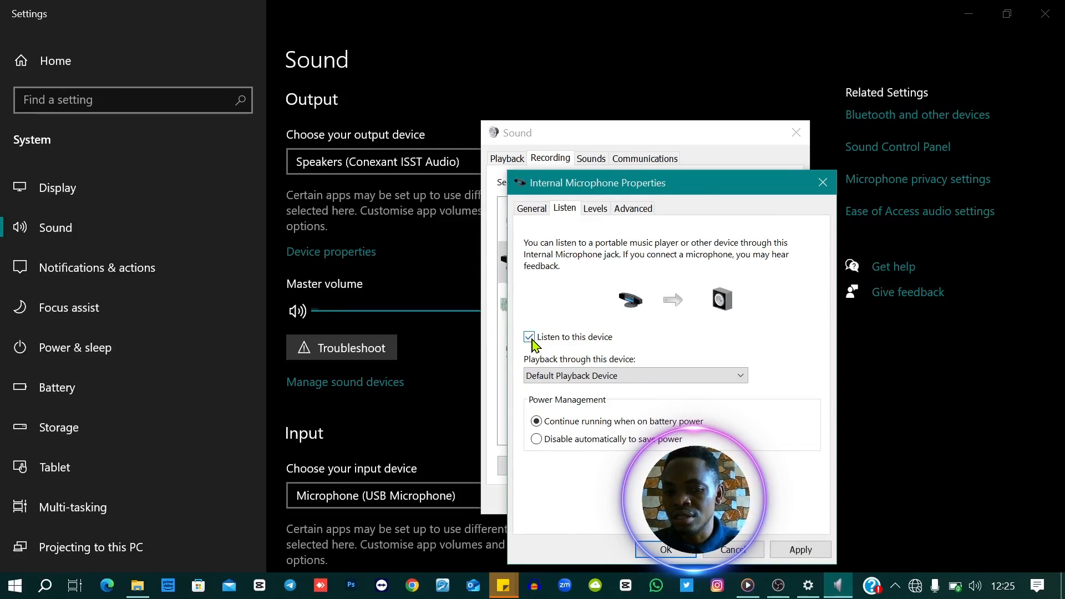
{"action": "left_click", "coordinate": [530, 339]}
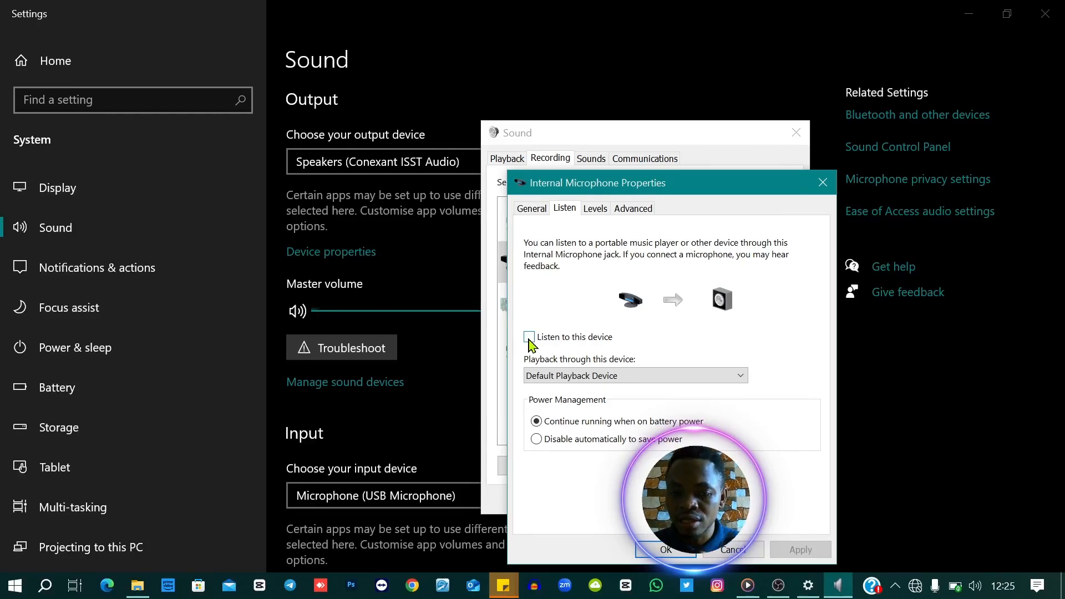
Step: Try the internal microphone's boost at +36.0 dB and at a lower level, and return it to +24.0 dB
{"action": "left_click", "coordinate": [595, 209]}
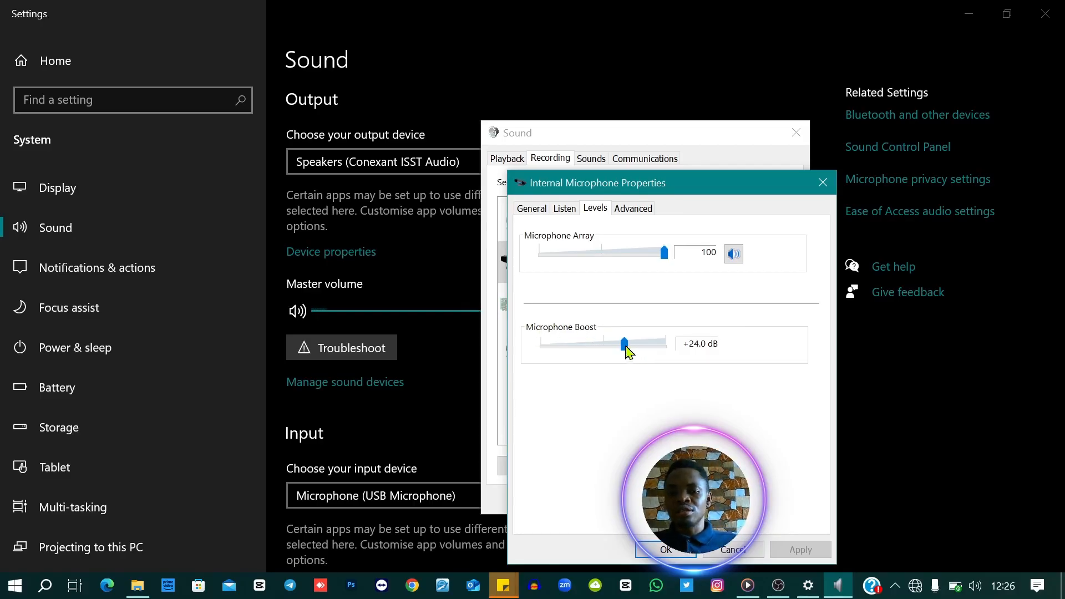
{"action": "left_click_drag", "start_coordinate": [625, 346], "coordinate": [688, 354]}
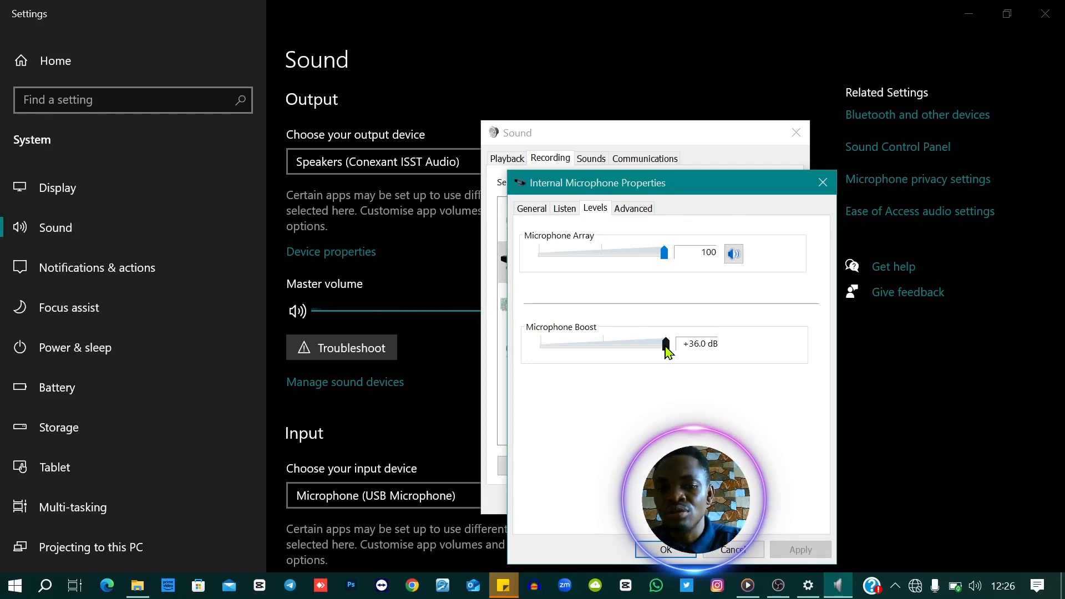
{"action": "left_click_drag", "start_coordinate": [667, 352], "coordinate": [605, 355]}
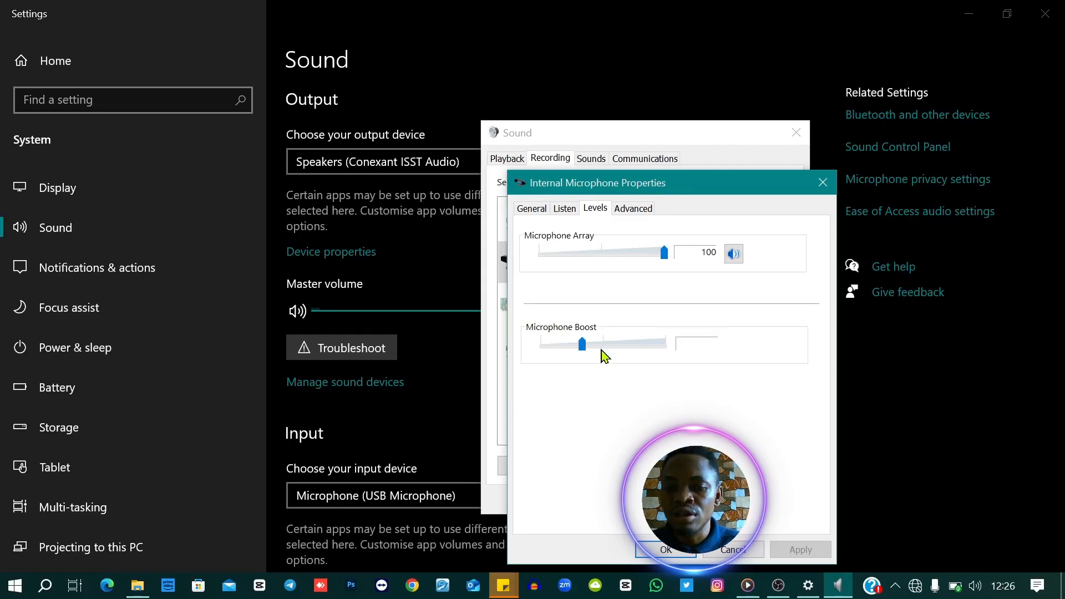
{"action": "left_click", "coordinate": [607, 355]}
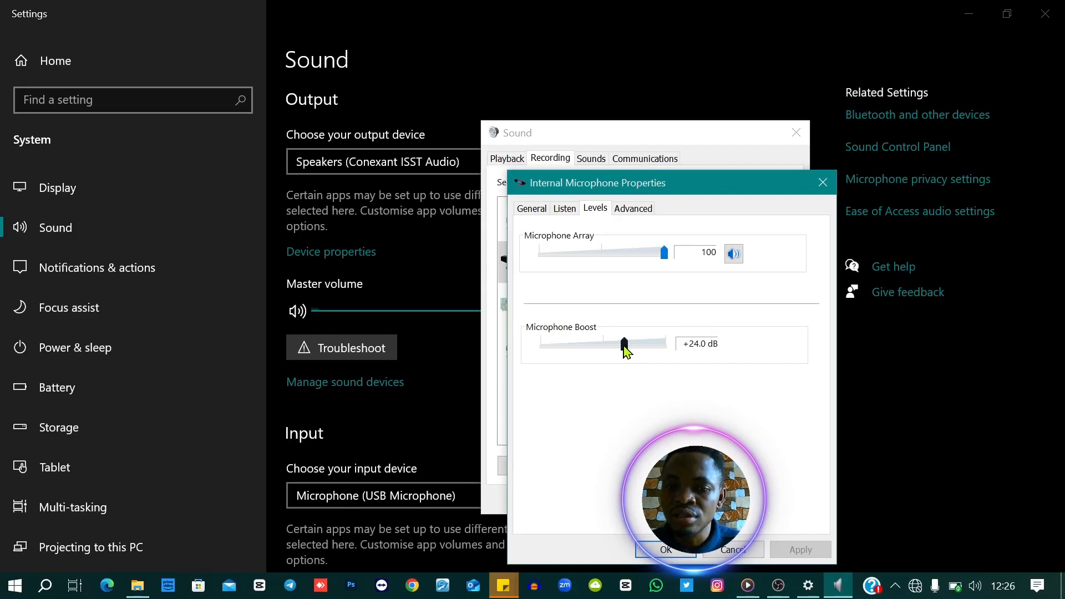
{"action": "mouse_move", "coordinate": [626, 350]}
{"action": "left_mouse_down"}
{"action": "mouse_move", "coordinate": [609, 350]}
{"action": "mouse_move", "coordinate": [627, 347]}
{"action": "left_mouse_up"}
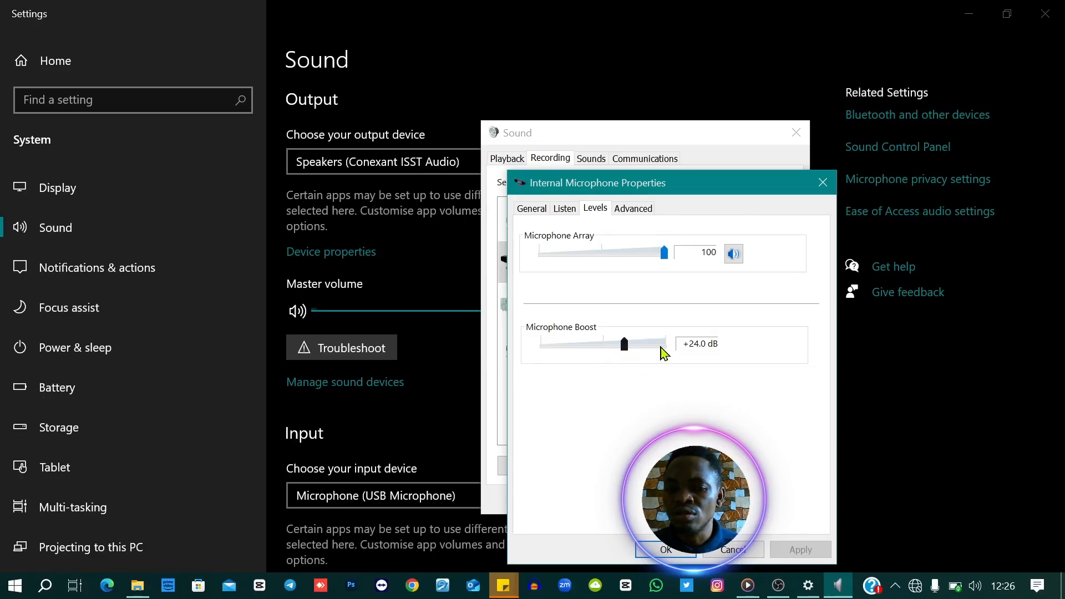
{"action": "mouse_move", "coordinate": [627, 354]}
{"action": "left_mouse_down"}
{"action": "mouse_move", "coordinate": [666, 351]}
{"action": "mouse_move", "coordinate": [628, 357]}
{"action": "left_mouse_up"}
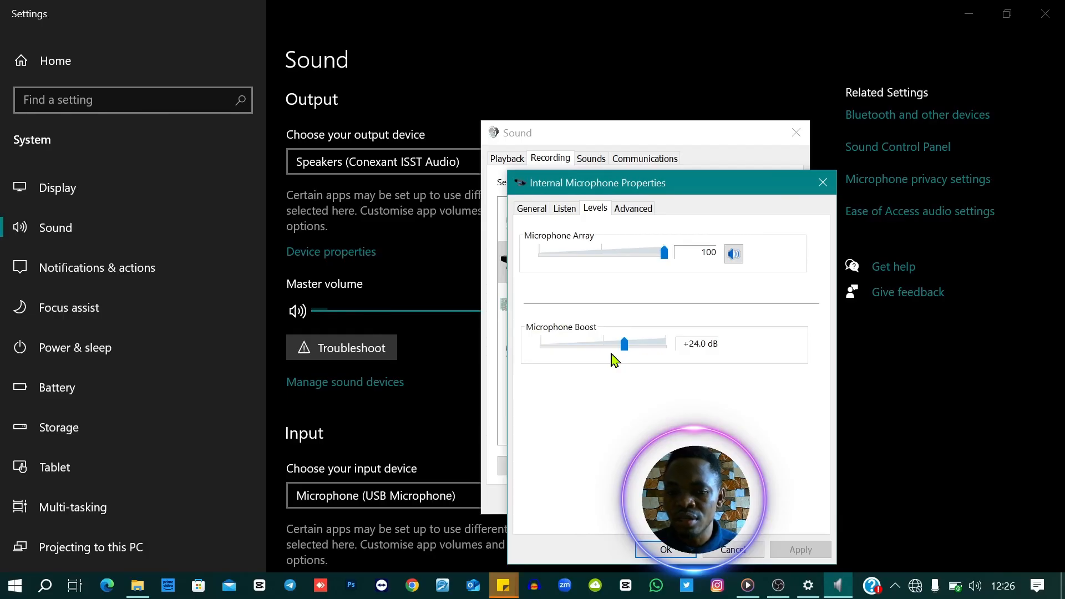
Step: Review the internal microphone's listening and level settings again and accept its properties
{"action": "left_click", "coordinate": [566, 210]}
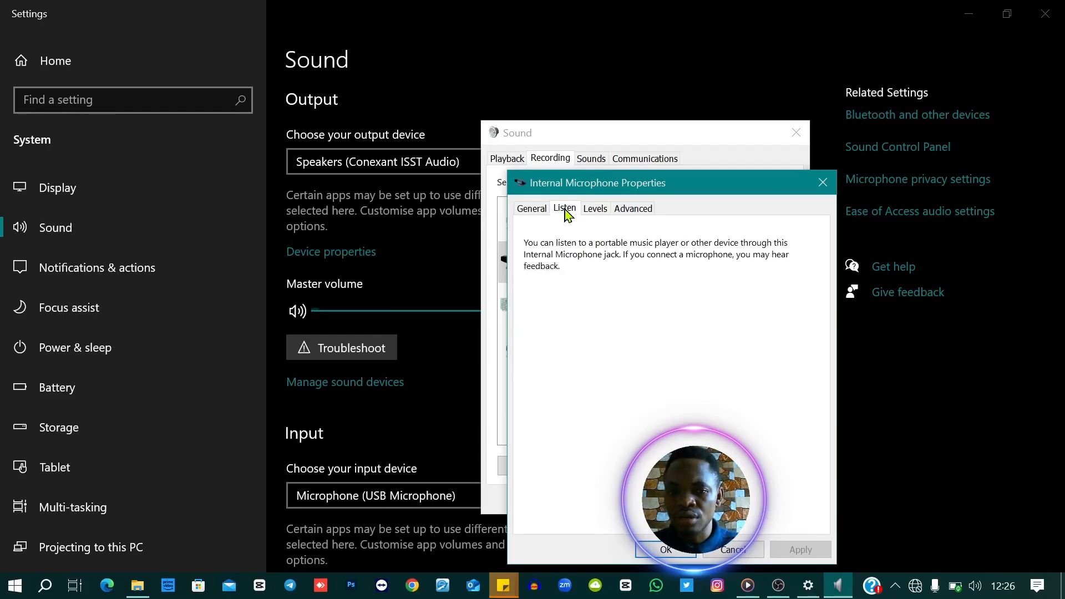
{"action": "left_click", "coordinate": [595, 209]}
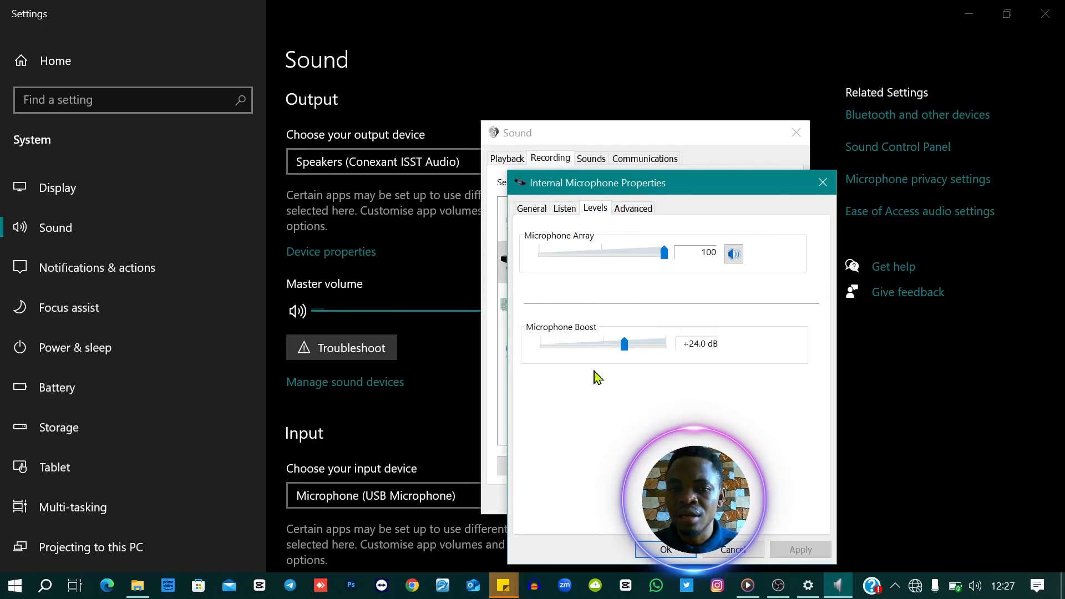
{"action": "left_click", "coordinate": [666, 552]}
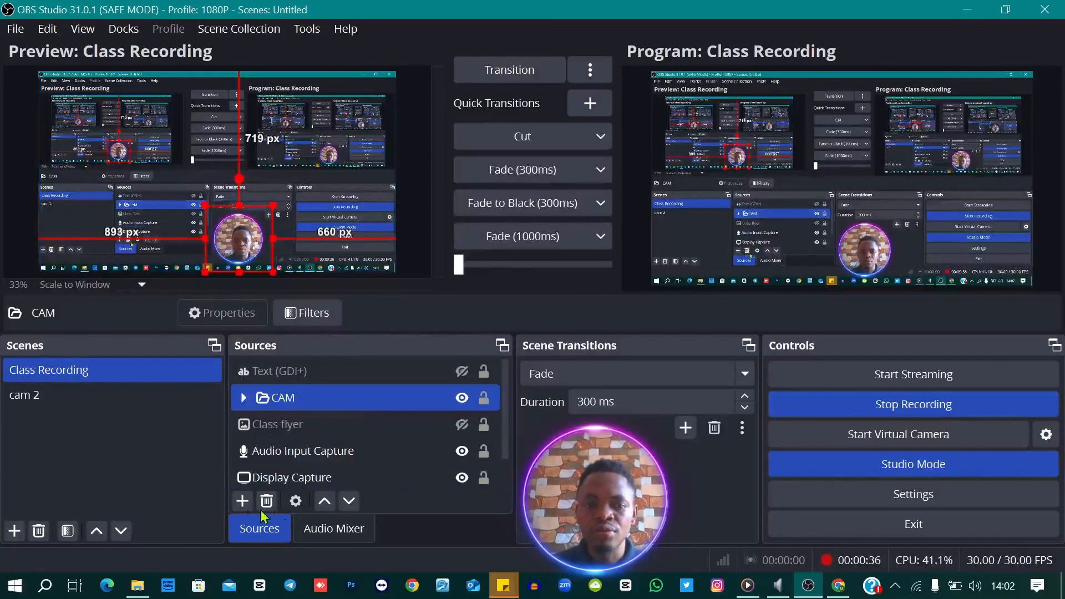
{"action": "left_click", "coordinate": [242, 501]}
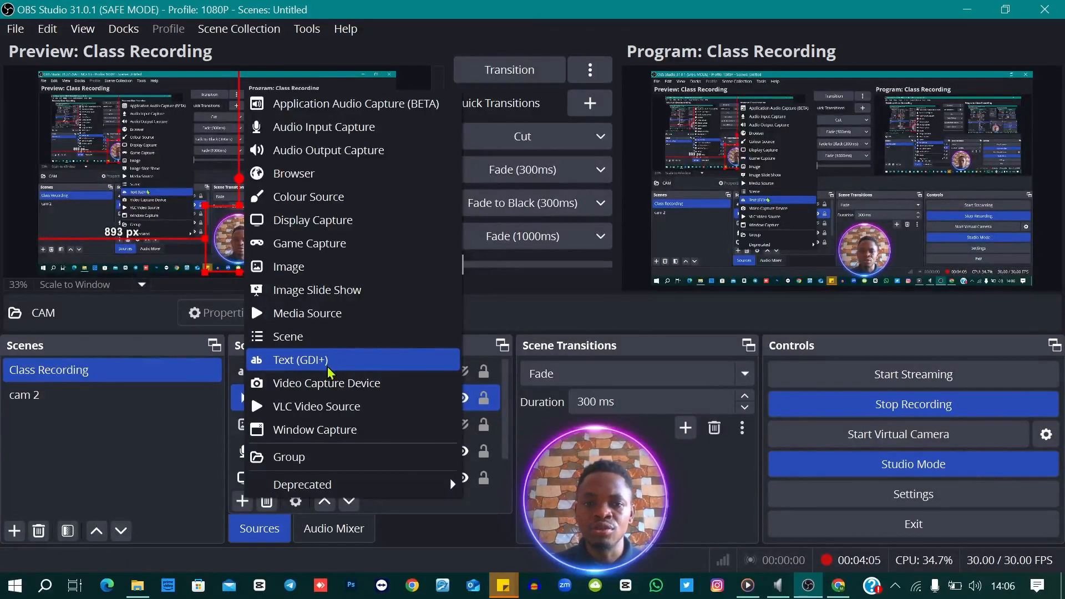
{"action": "left_click", "coordinate": [572, 521]}
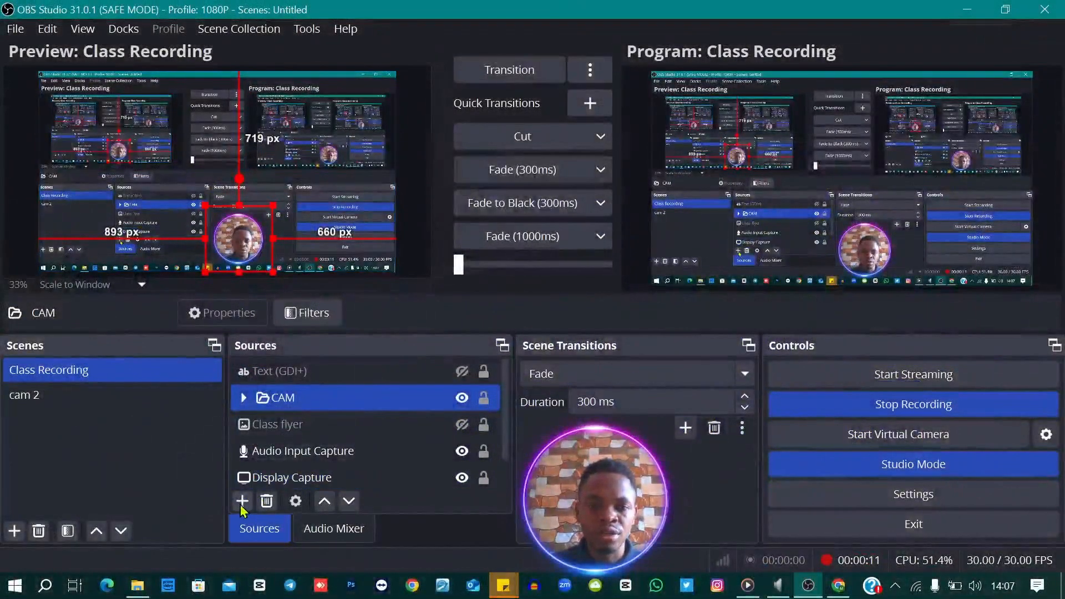
{"action": "left_click", "coordinate": [243, 502]}
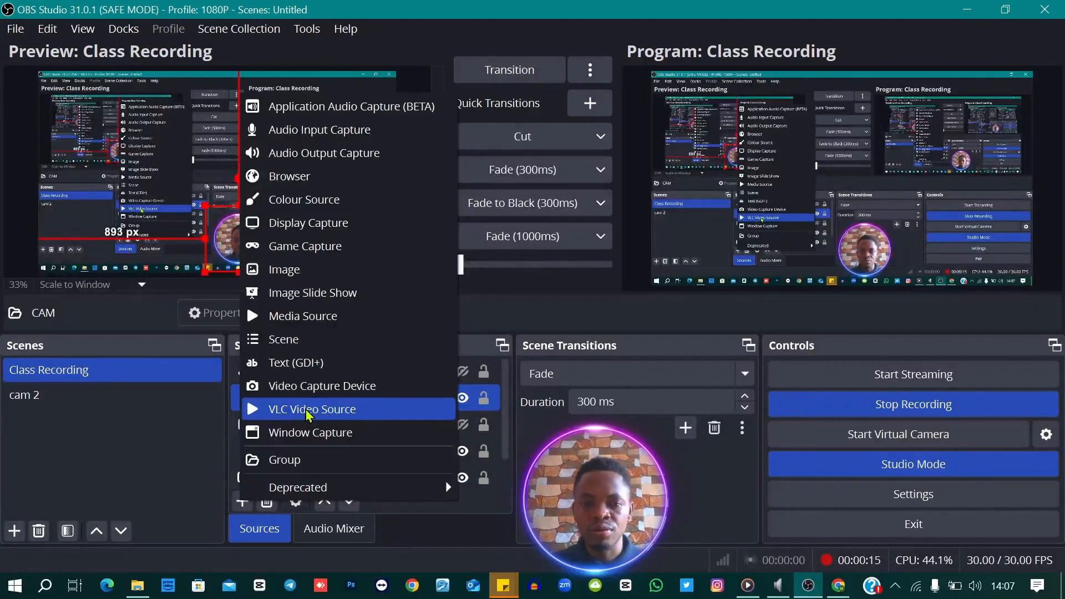
{"action": "left_click", "coordinate": [324, 387]}
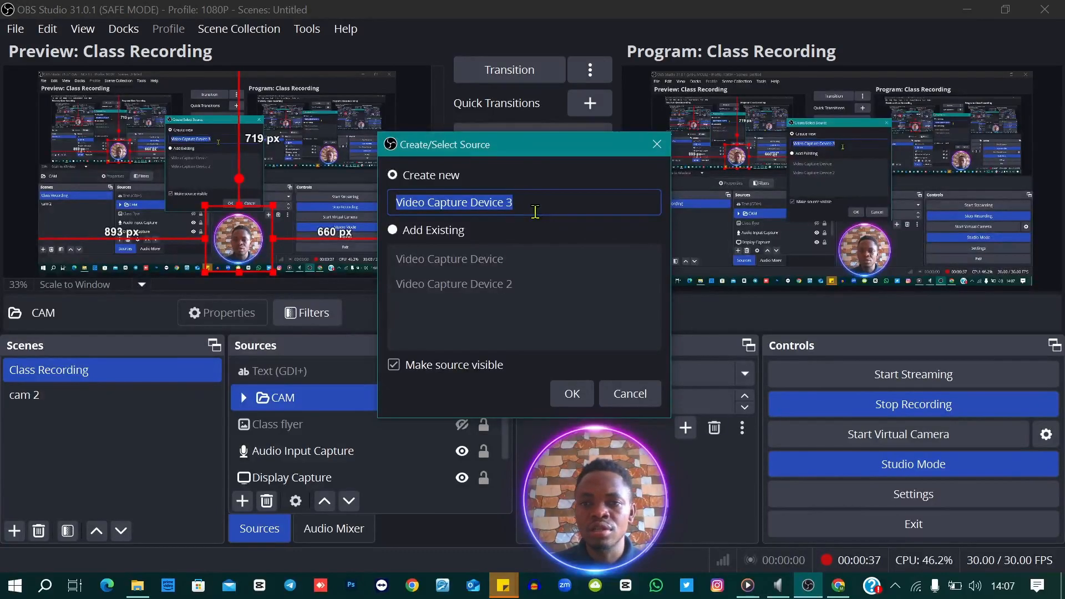
{"action": "left_click", "coordinate": [630, 393]}
Step: Remove the existing video capture device source from the cam 2 scene
{"action": "left_click", "coordinate": [47, 396]}
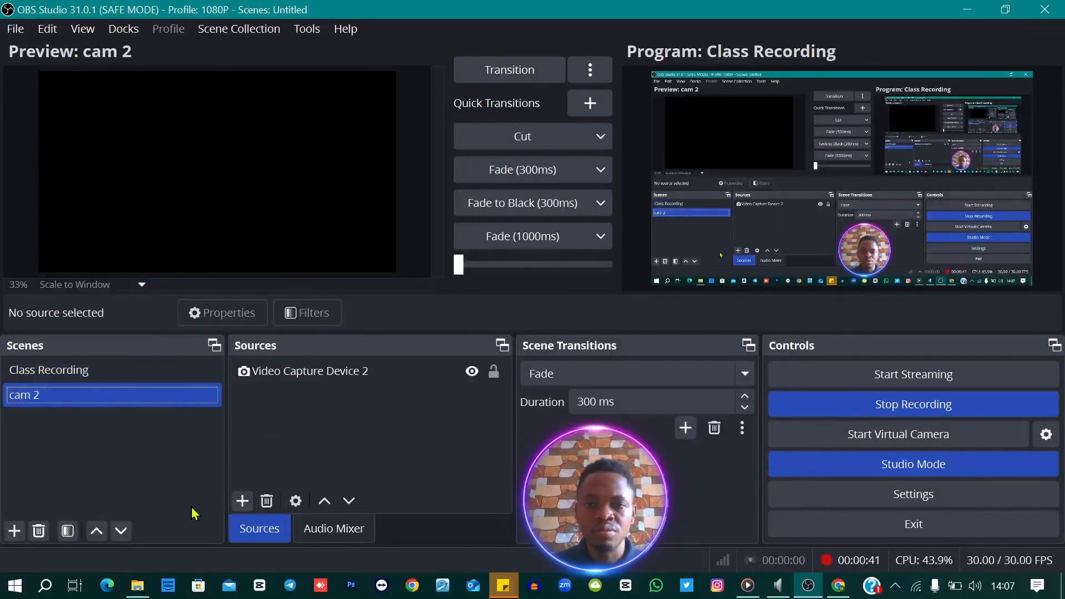
{"action": "left_click", "coordinate": [271, 371]}
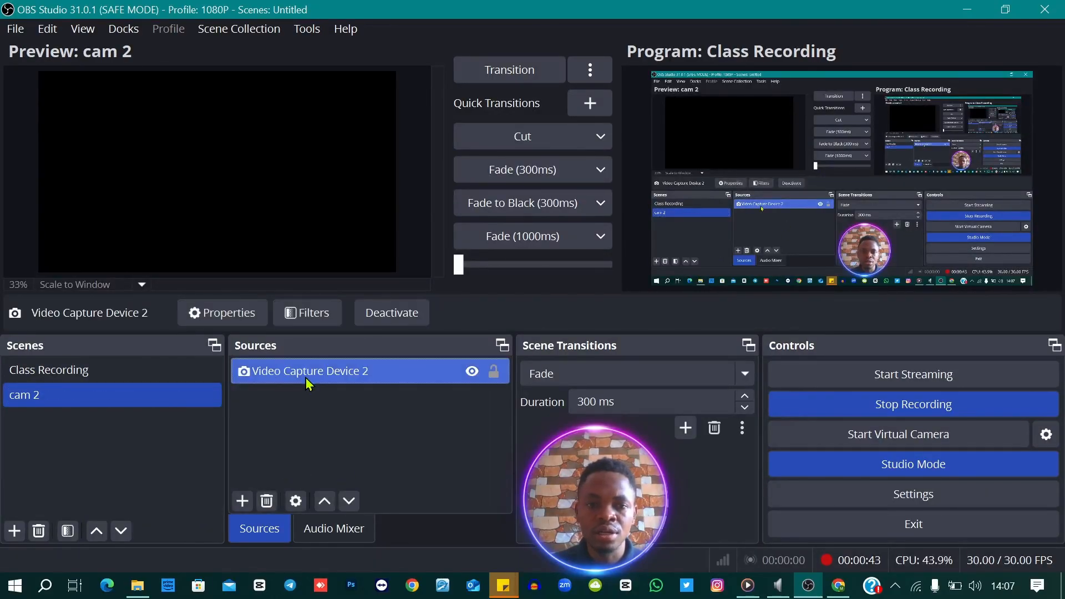
{"action": "key", "text": "Delete"}
{"action": "left_click", "coordinate": [621, 307]}
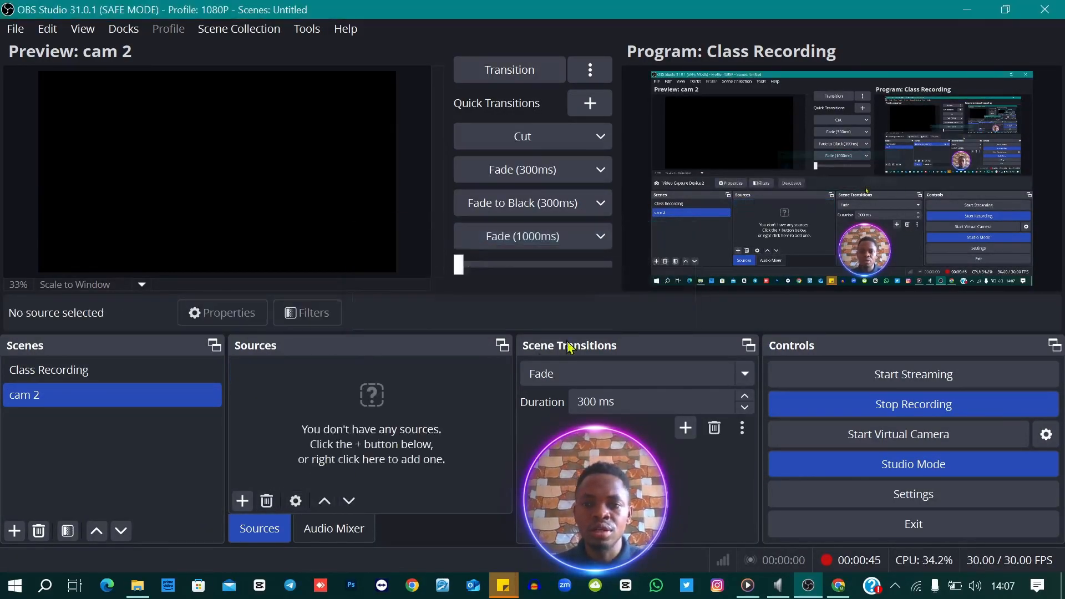
Step: Add a new video capture source named Video Capture Device 2 to the cam 2 scene and accept its properties
{"action": "left_click", "coordinate": [242, 502]}
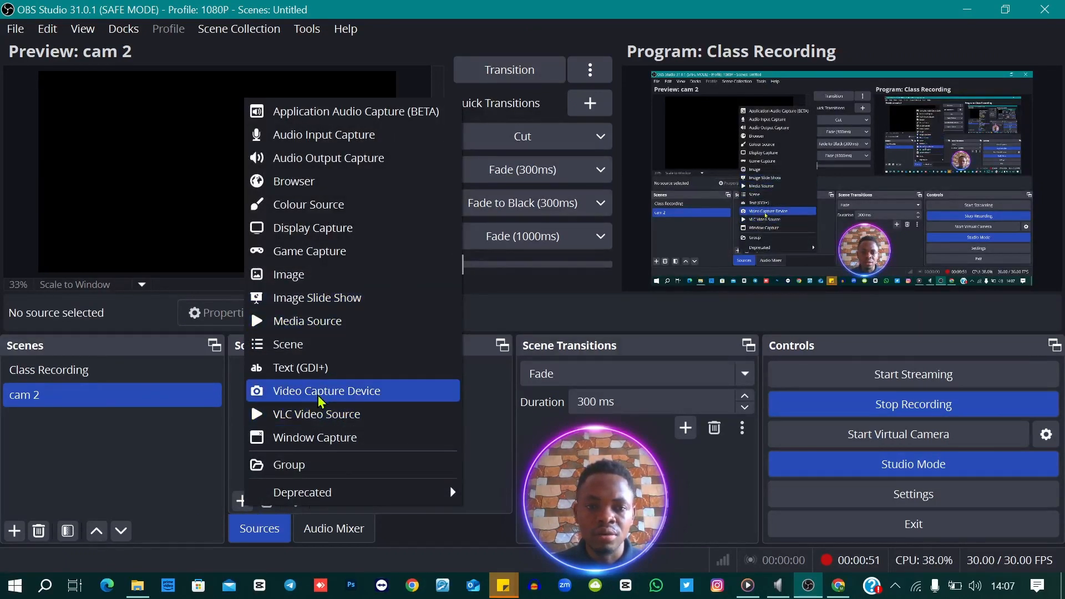
{"action": "left_click", "coordinate": [350, 392]}
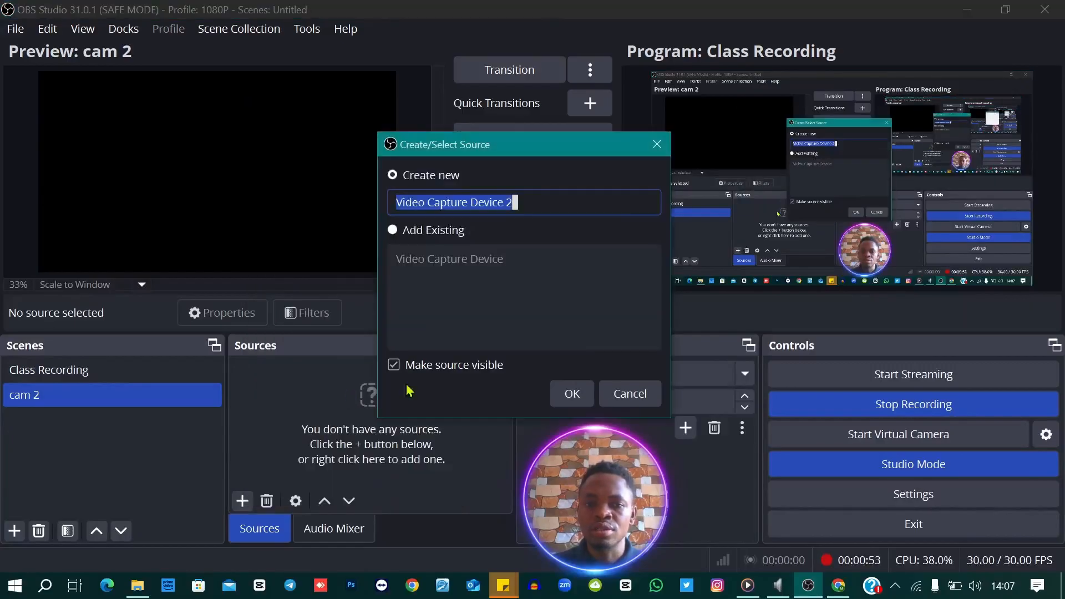
{"action": "left_click", "coordinate": [575, 395]}
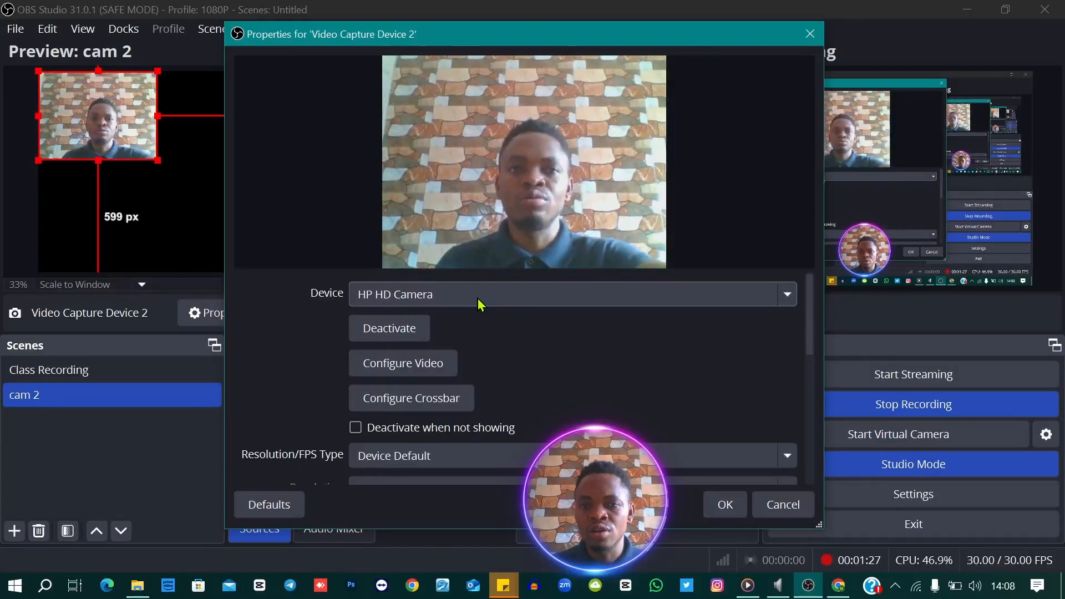
{"action": "left_click", "coordinate": [722, 506]}
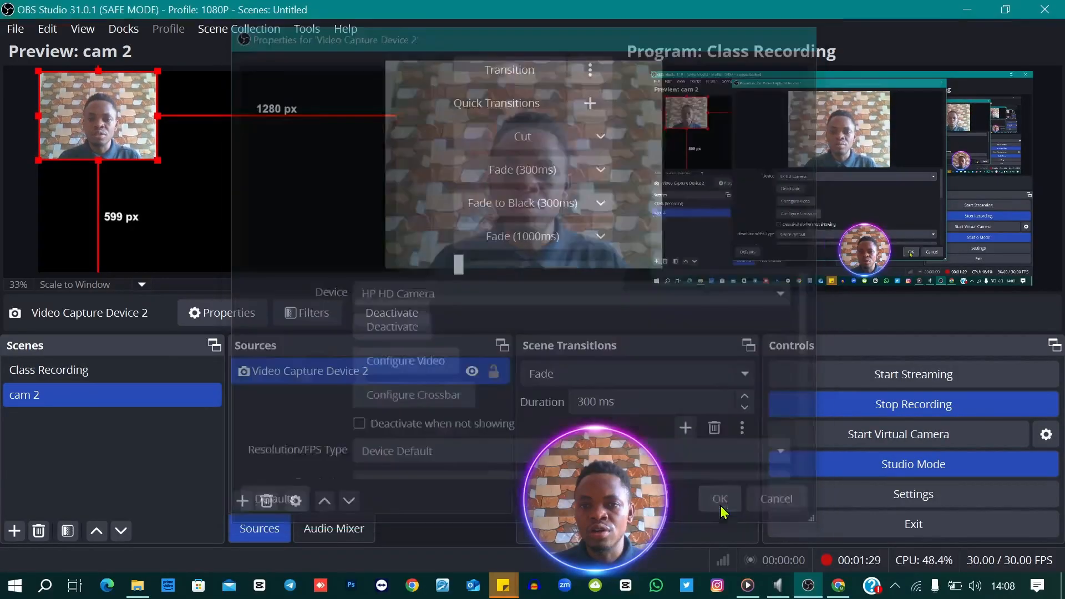
Step: Set the video capture source's device to USB 2.0 Camera
{"action": "double_click", "coordinate": [298, 371]}
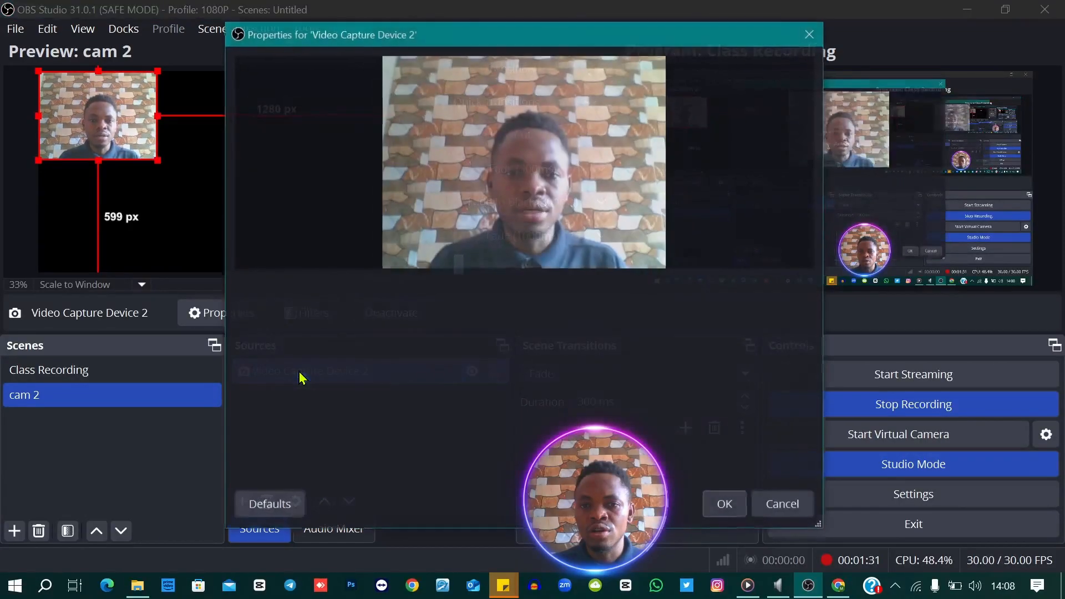
{"action": "left_click", "coordinate": [444, 297]}
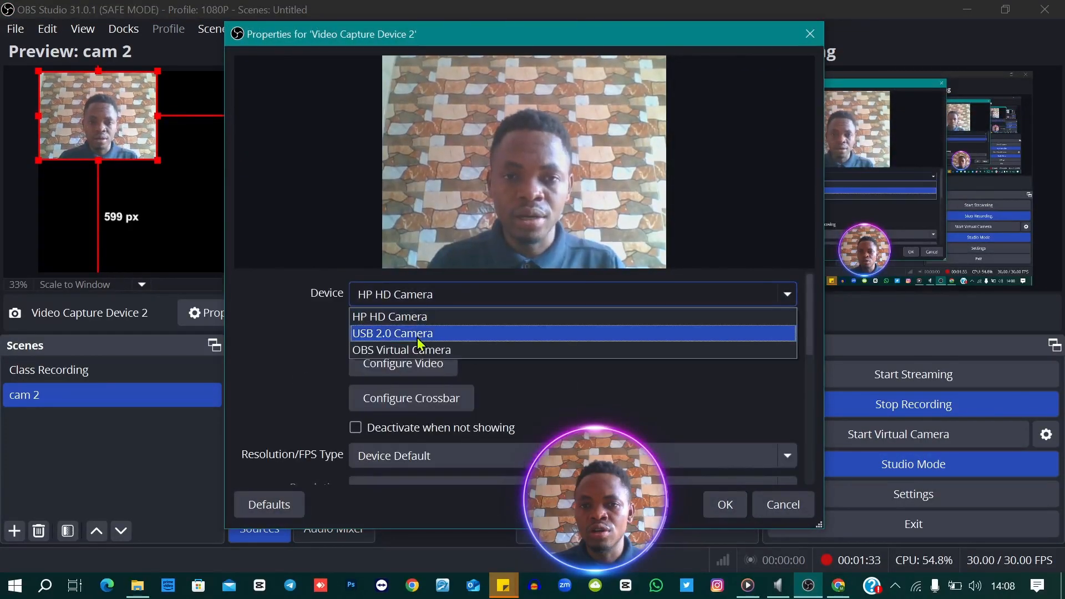
{"action": "left_click", "coordinate": [420, 334]}
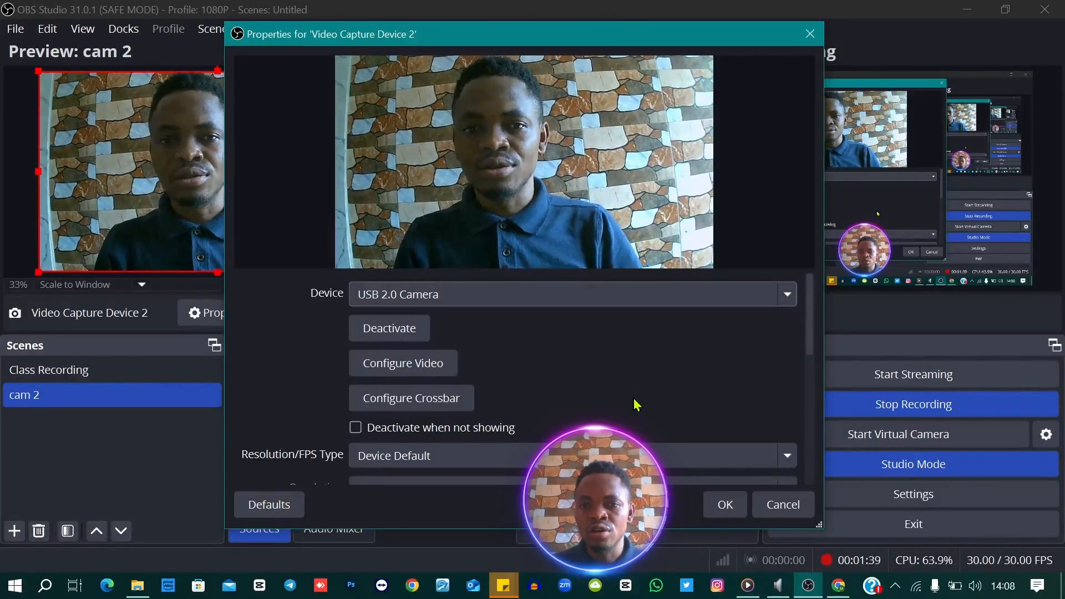
{"action": "left_click", "coordinate": [730, 505]}
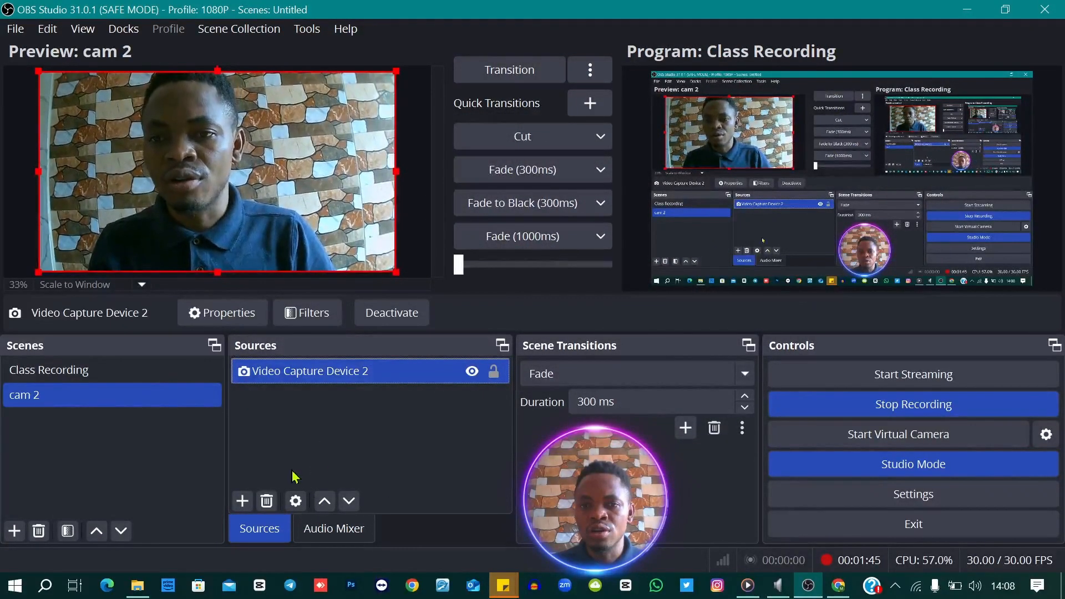
Step: Try HP HD Camera as the video capture source's device and return it to USB 2.0 Camera
{"action": "double_click", "coordinate": [312, 377]}
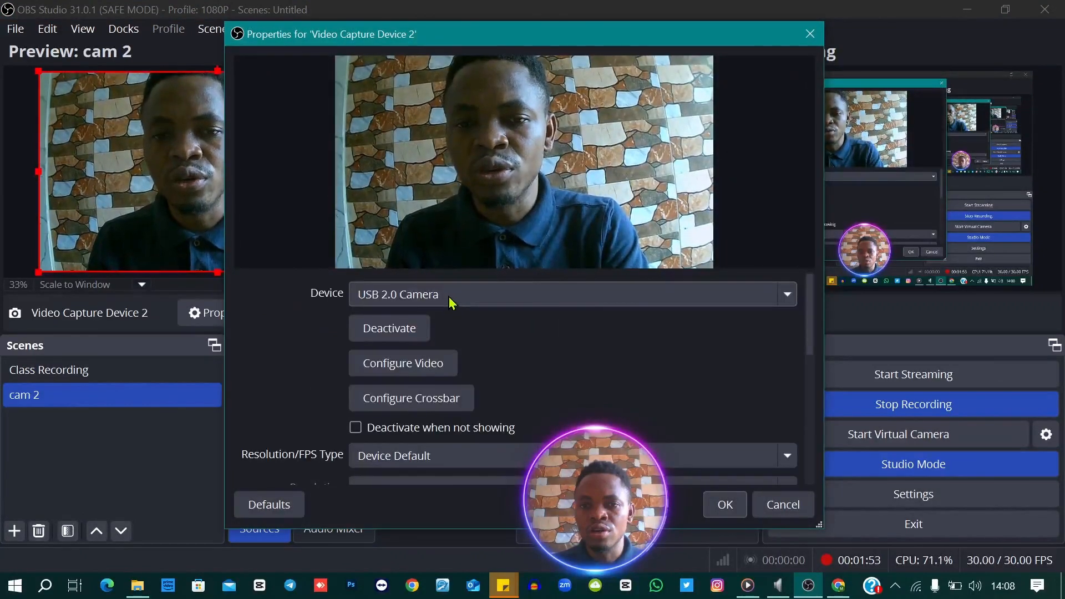
{"action": "left_click", "coordinate": [450, 301]}
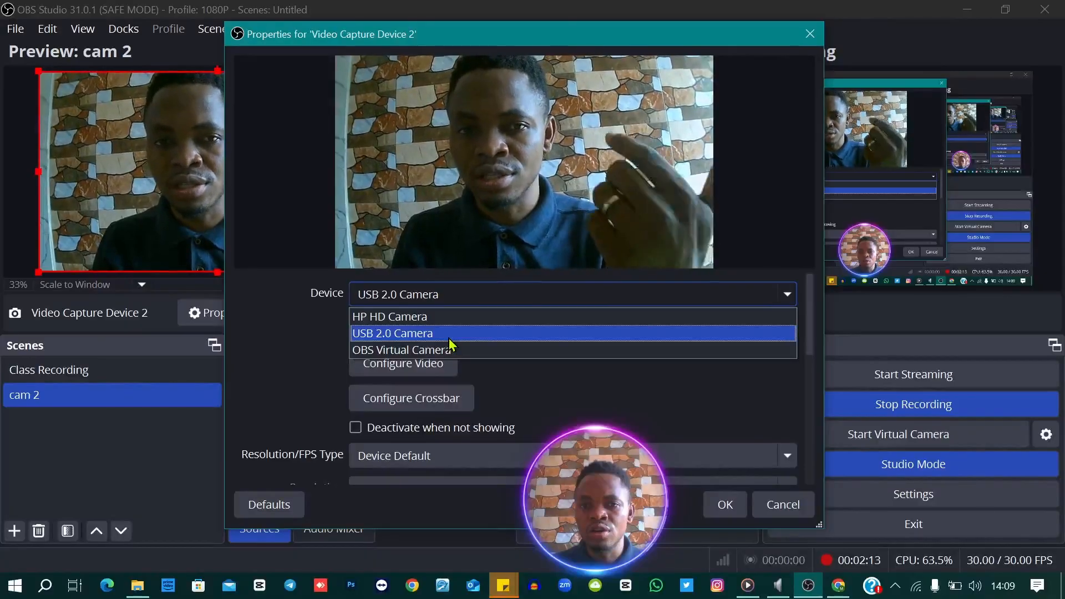
{"action": "left_click", "coordinate": [432, 318]}
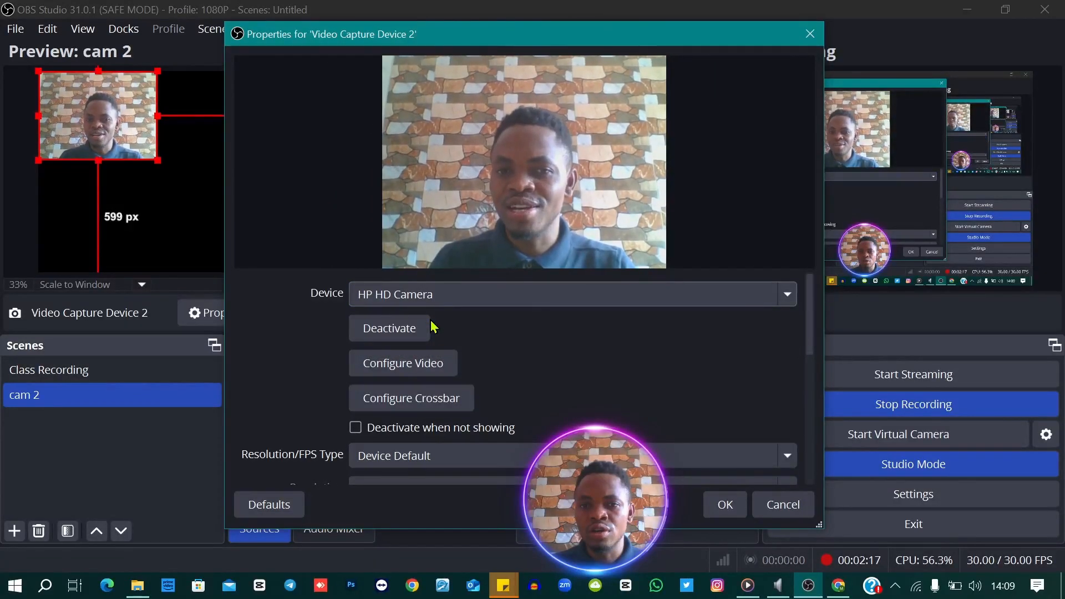
{"action": "left_click", "coordinate": [409, 302]}
{"action": "left_click", "coordinate": [409, 333]}
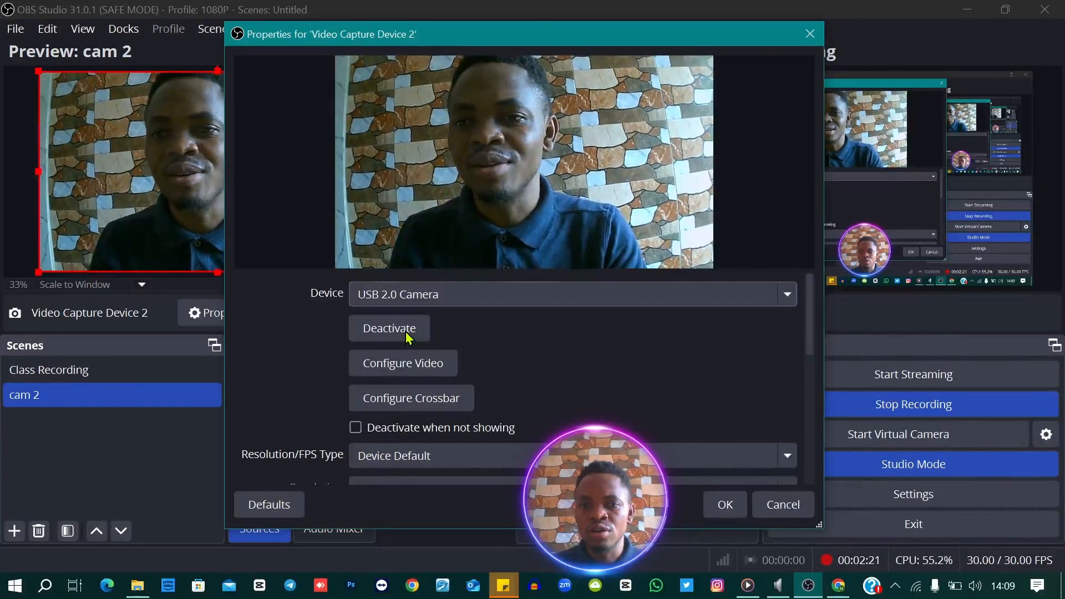
{"action": "left_click", "coordinate": [725, 506]}
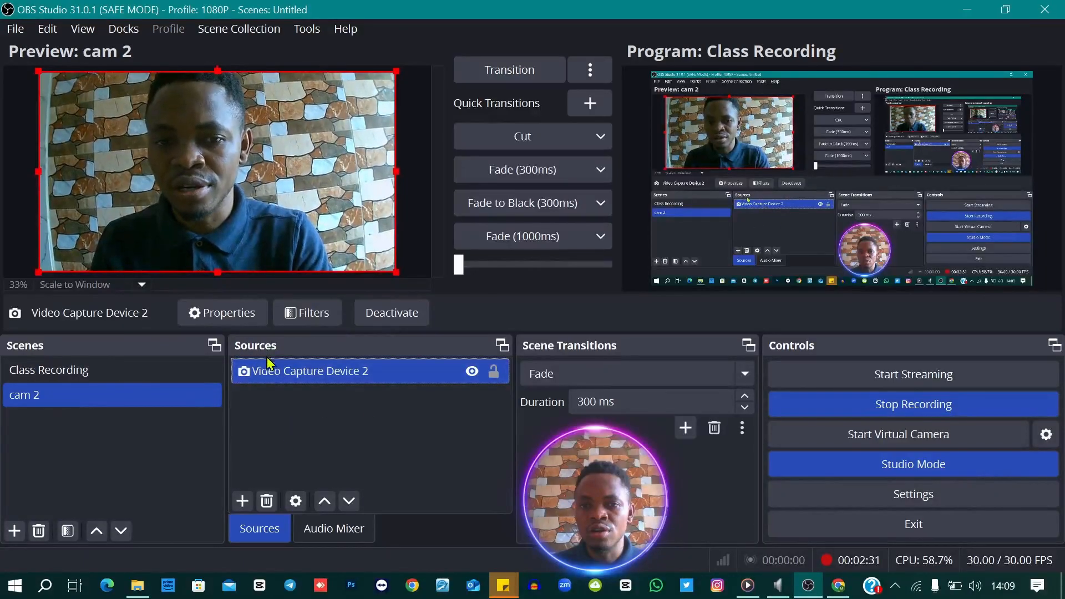
Step: Add an audio input source named Audio Input Capture 2 to cam 2, using Internal Microphone (Conexant ISST Audio)
{"action": "left_click", "coordinate": [243, 501]}
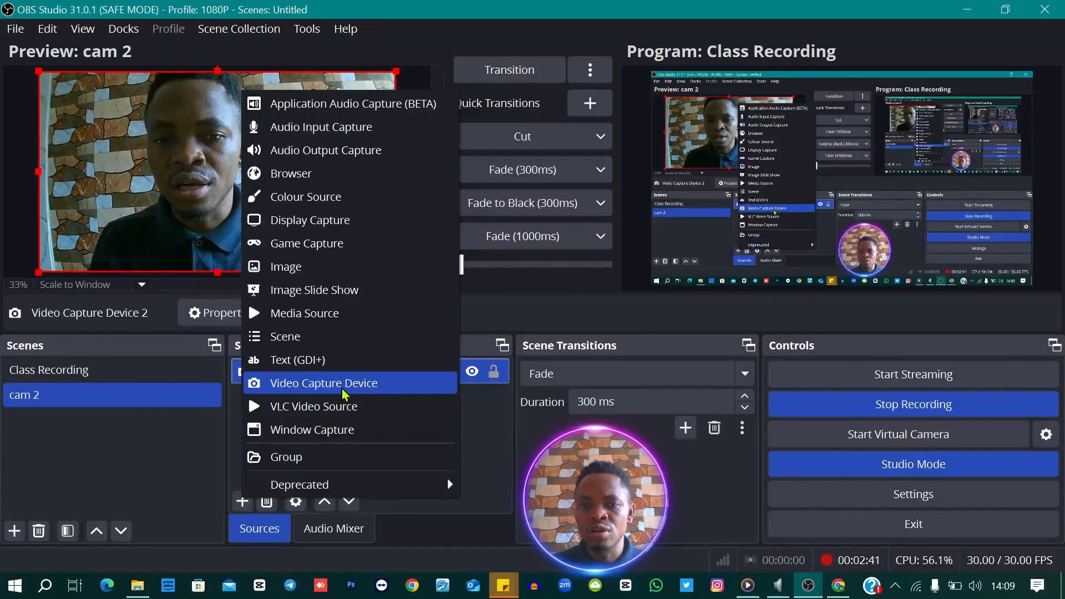
{"action": "left_click", "coordinate": [343, 134]}
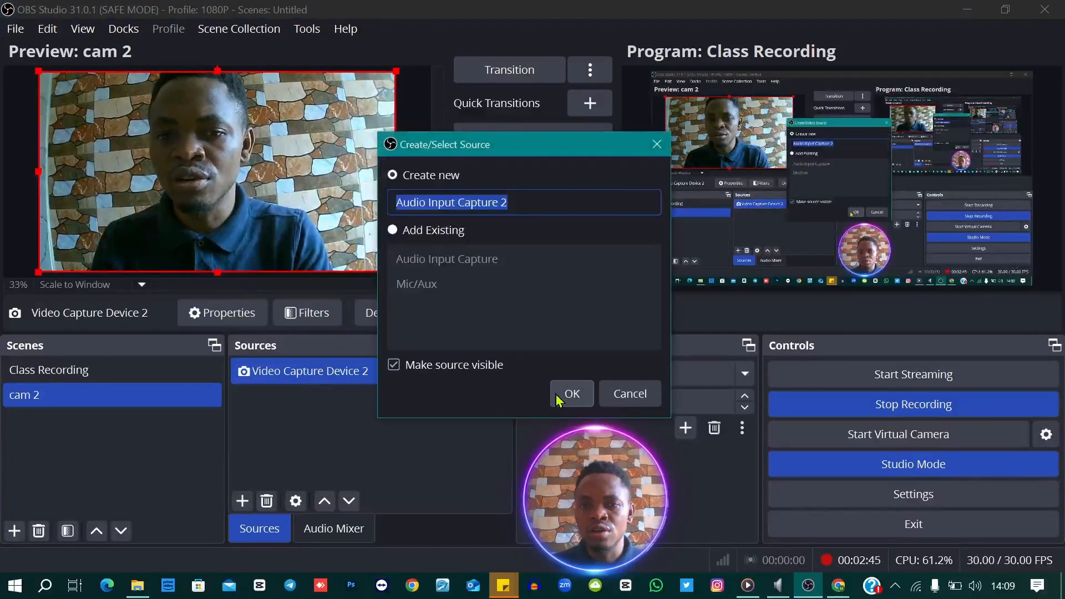
{"action": "left_click", "coordinate": [558, 397]}
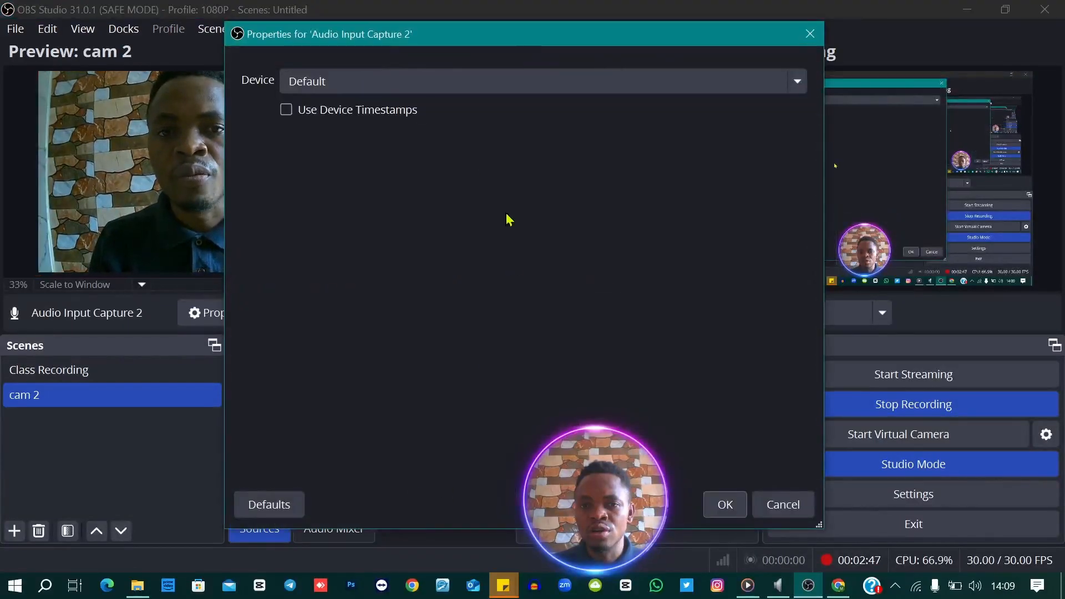
{"action": "left_click", "coordinate": [424, 84]}
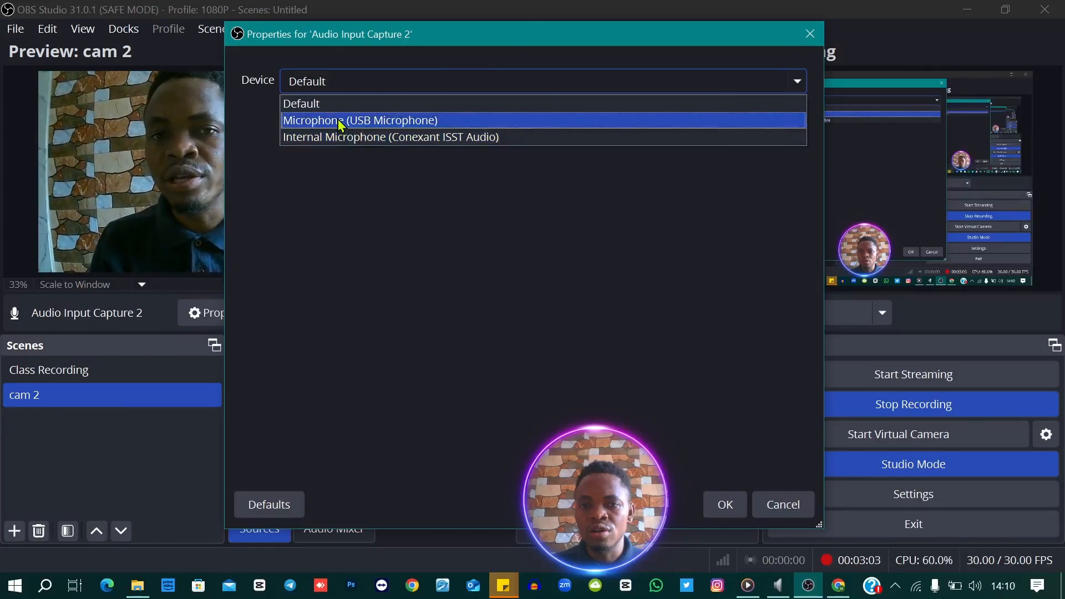
{"action": "left_click", "coordinate": [364, 139]}
{"action": "left_click", "coordinate": [727, 505]}
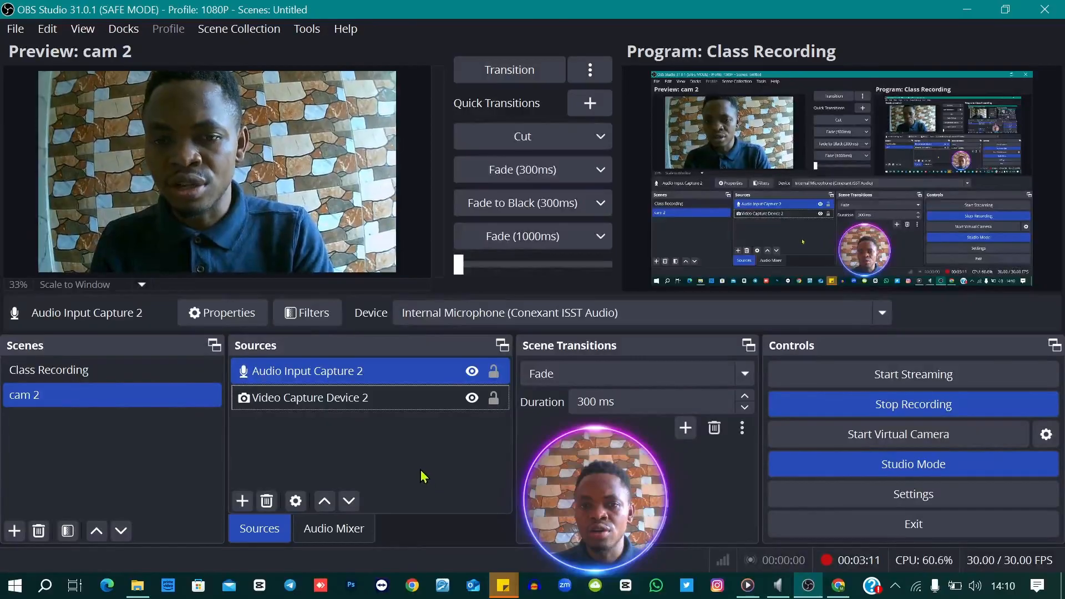
Step: Switch to Media Player to play the "summer" track, and return to OBS Studio to examine the audio mixer's levels
{"action": "left_click", "coordinate": [362, 401], "text": "ctrl"}
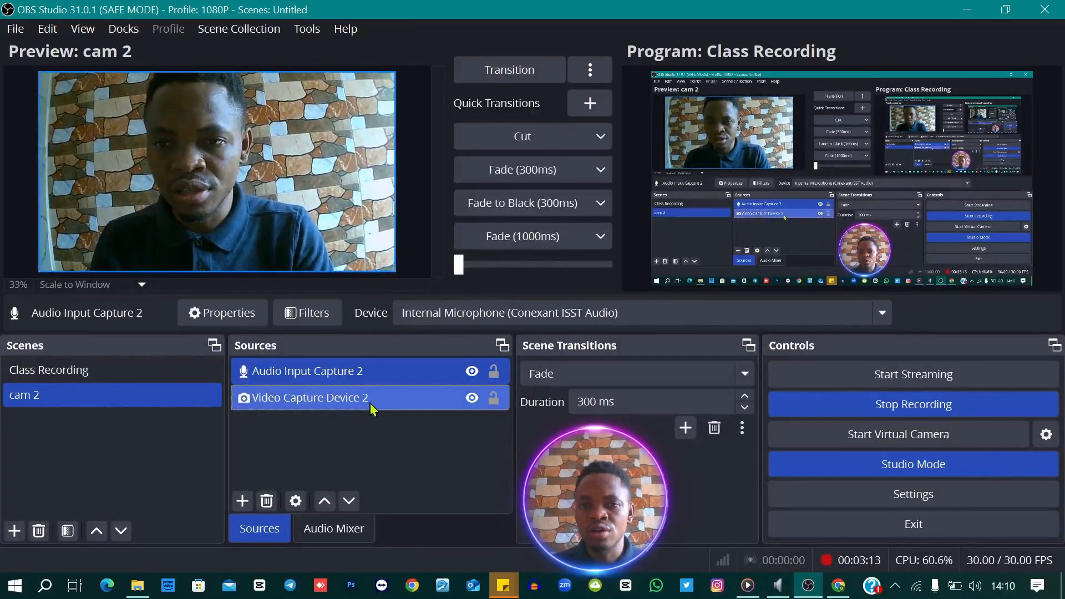
{"action": "left_click", "coordinate": [364, 402], "text": "ctrl"}
{"action": "left_click", "coordinate": [334, 529]}
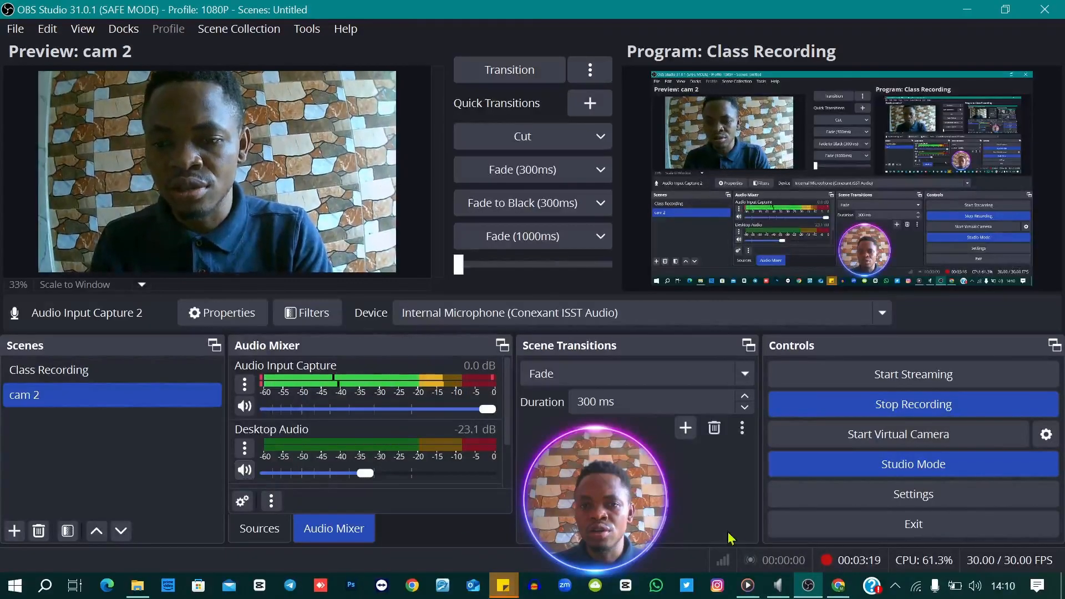
{"action": "left_click", "coordinate": [748, 585]}
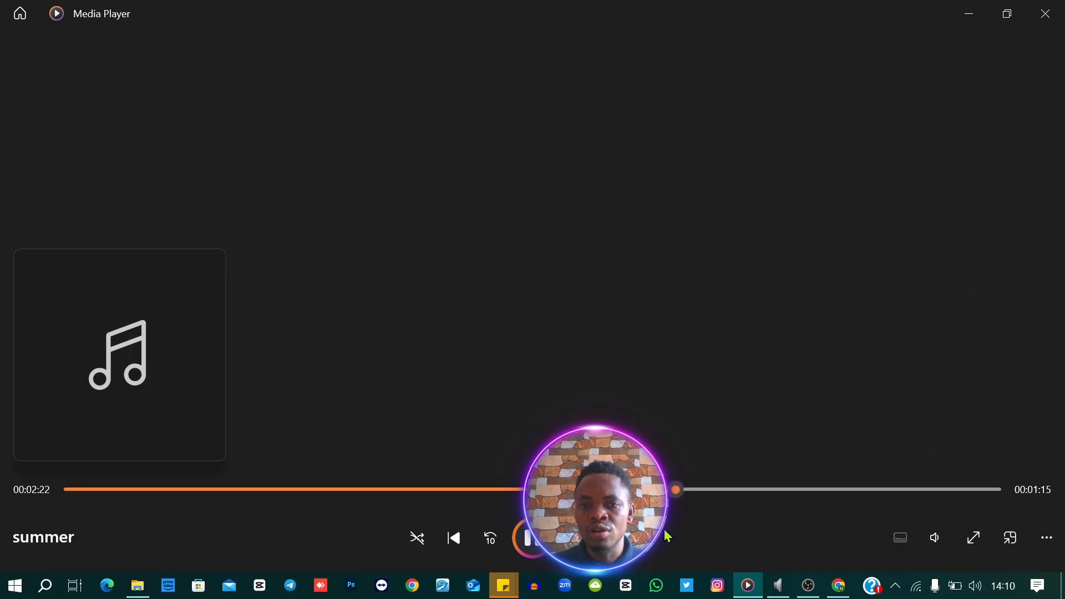
{"action": "left_click", "coordinate": [971, 13]}
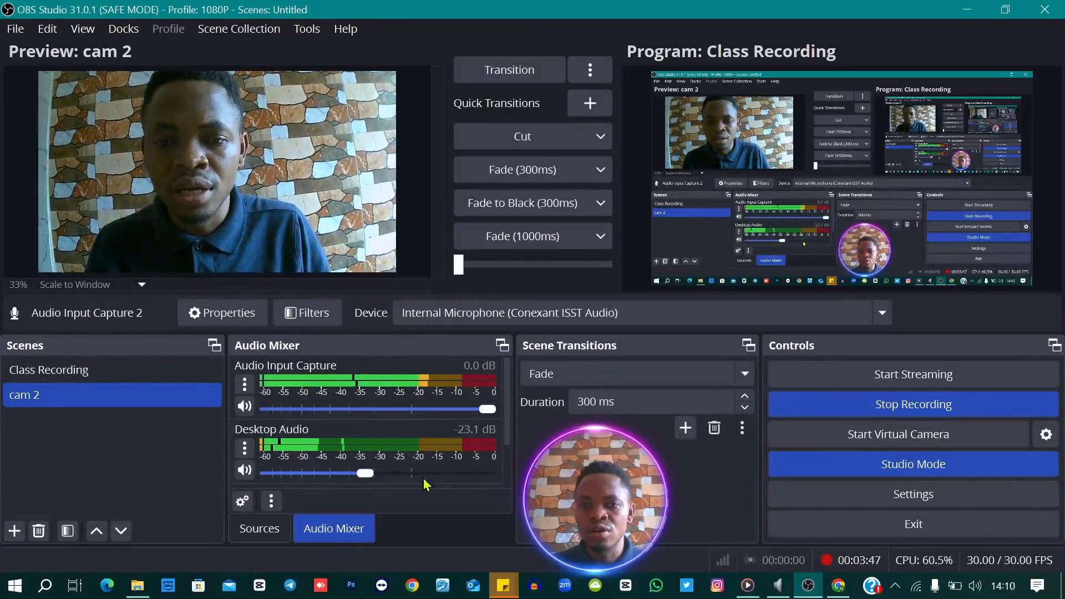
{"action": "scroll", "coordinate": [367, 481], "scroll_direction": "down", "scroll_amount": 3}
{"action": "scroll", "coordinate": [422, 480], "scroll_direction": "up", "scroll_amount": 3}
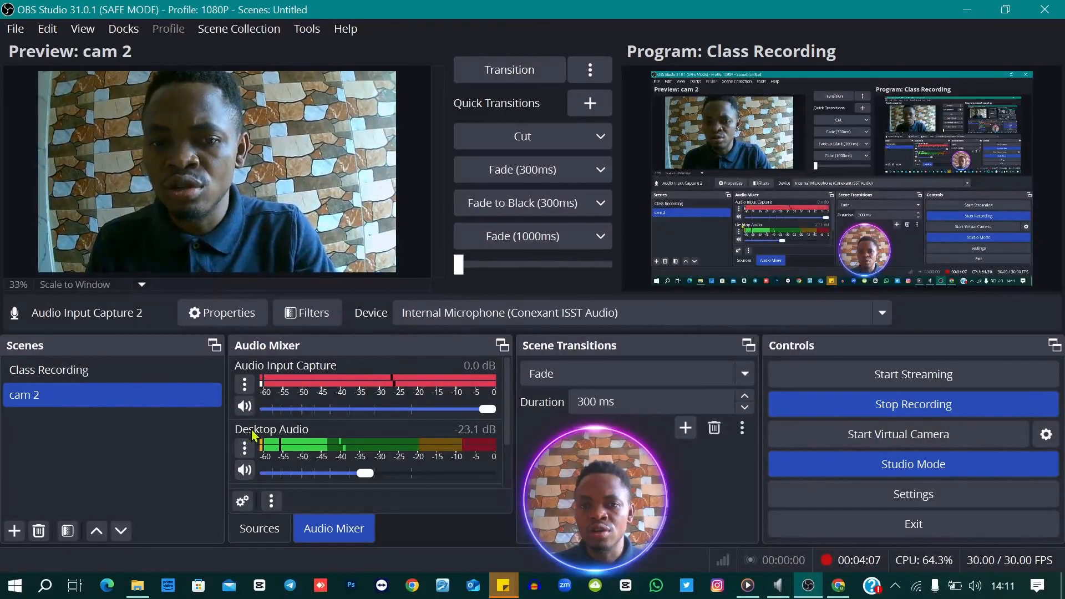
Step: Try muting and unmuting the desktop audio twice in the mixer
{"action": "left_click", "coordinate": [245, 470]}
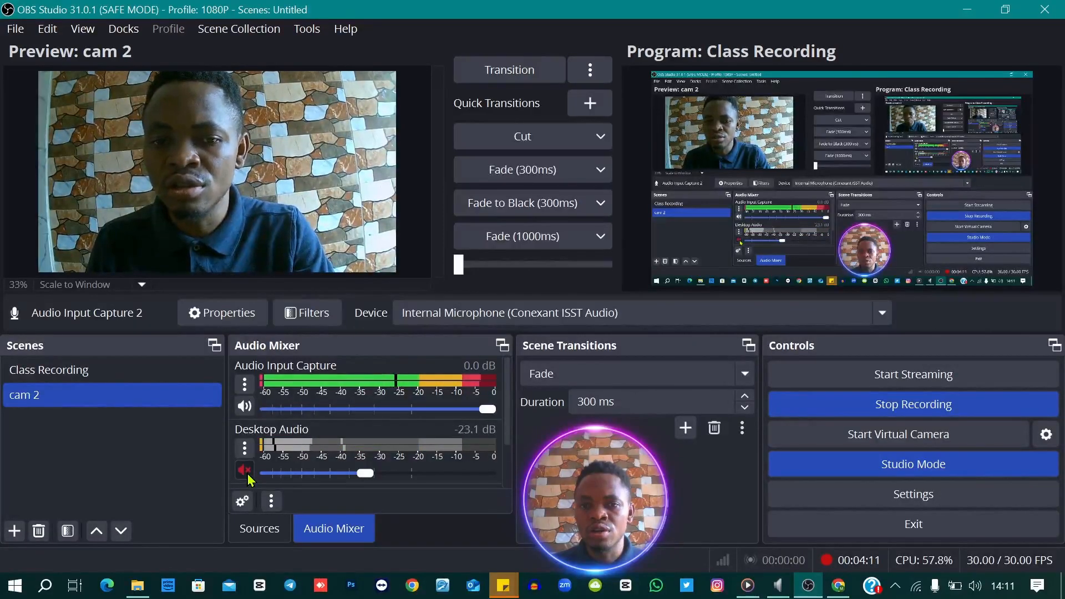
{"action": "left_click", "coordinate": [245, 471]}
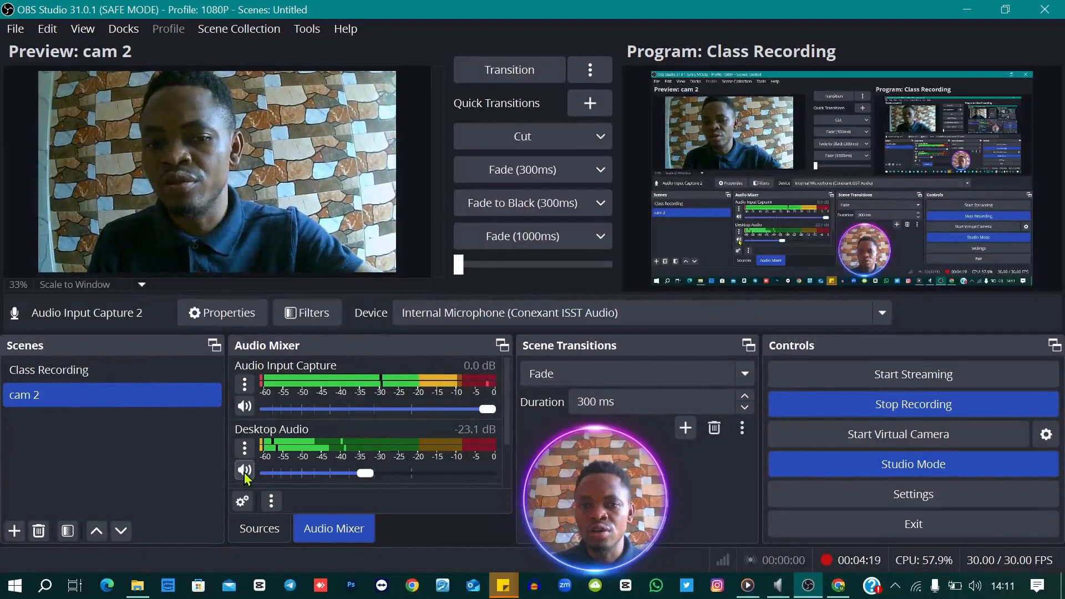
{"action": "left_click", "coordinate": [245, 471]}
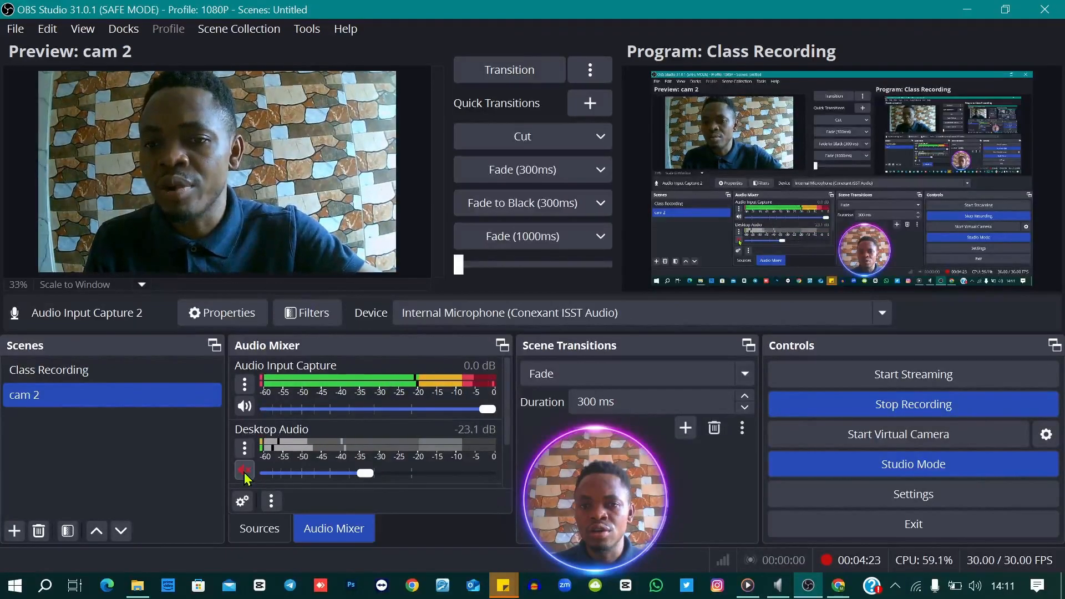
{"action": "left_click", "coordinate": [245, 471]}
Step: Lower the mixer volume of Desktop Audio to -23.7 dB and of Audio Input Capture to -2.0 dB
{"action": "mouse_move", "coordinate": [366, 473]}
{"action": "left_mouse_down"}
{"action": "mouse_move", "coordinate": [269, 473]}
{"action": "mouse_move", "coordinate": [364, 473]}
{"action": "left_mouse_up"}
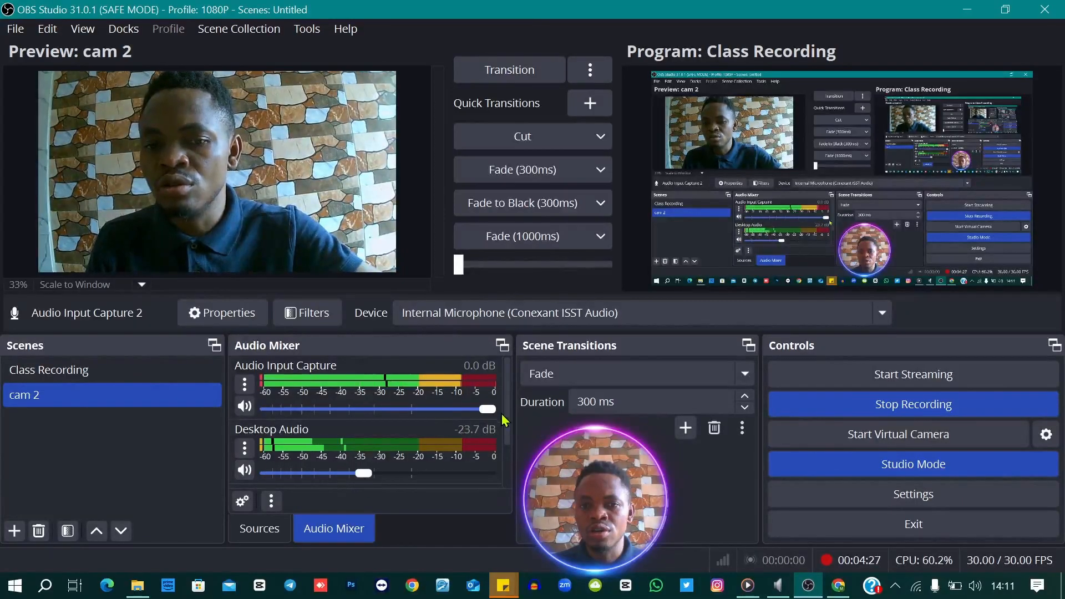
{"action": "left_click_drag", "start_coordinate": [487, 410], "coordinate": [466, 411]}
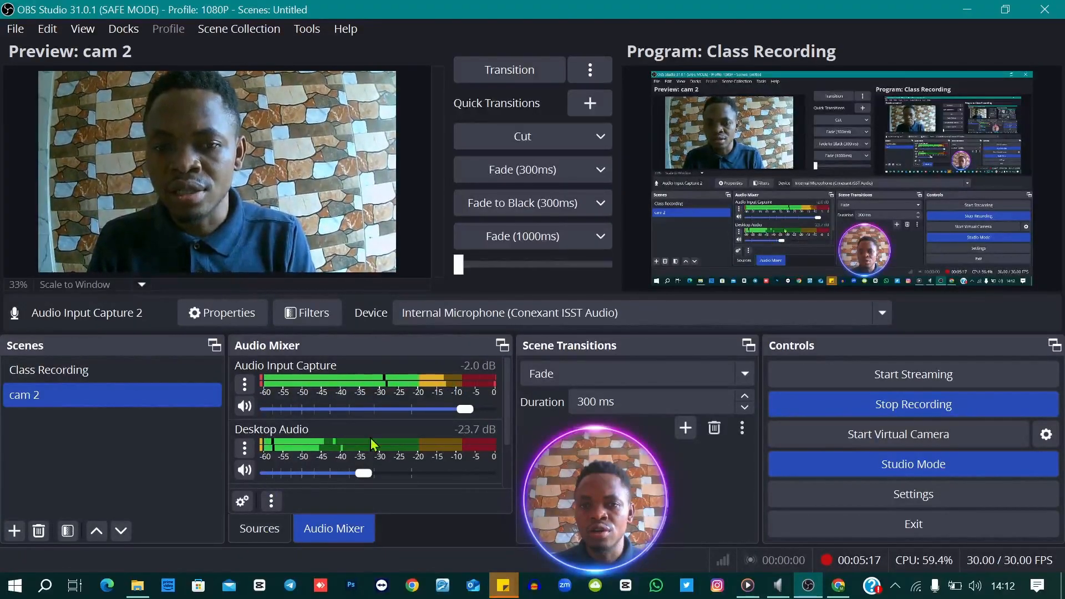
Step: Examine the sources of the cam 2 scene and the list of source types that can be added
{"action": "left_click", "coordinate": [260, 530]}
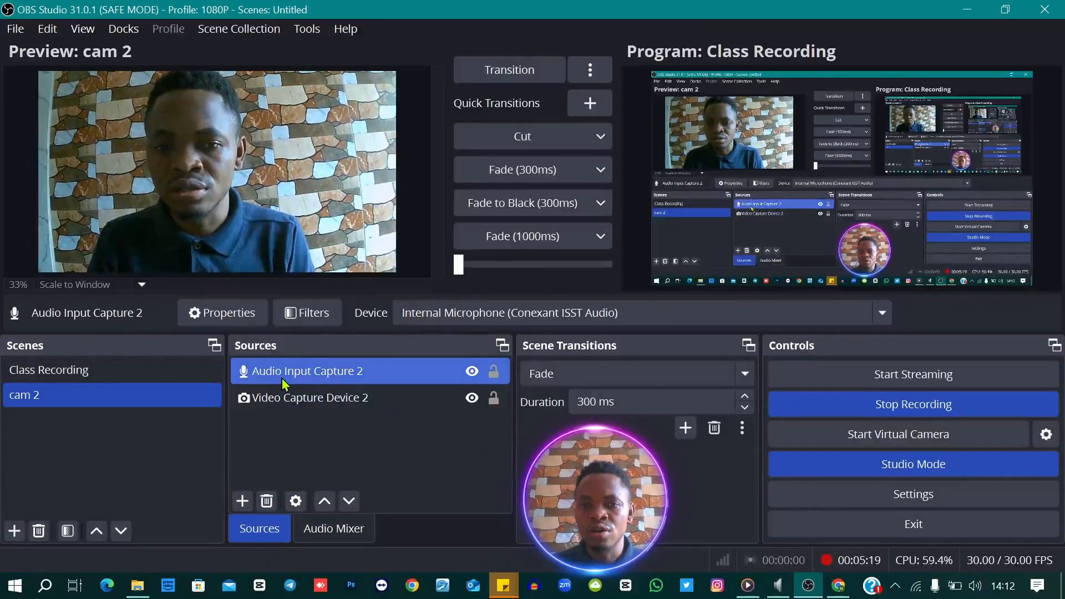
{"action": "left_click", "coordinate": [382, 398], "text": "ctrl"}
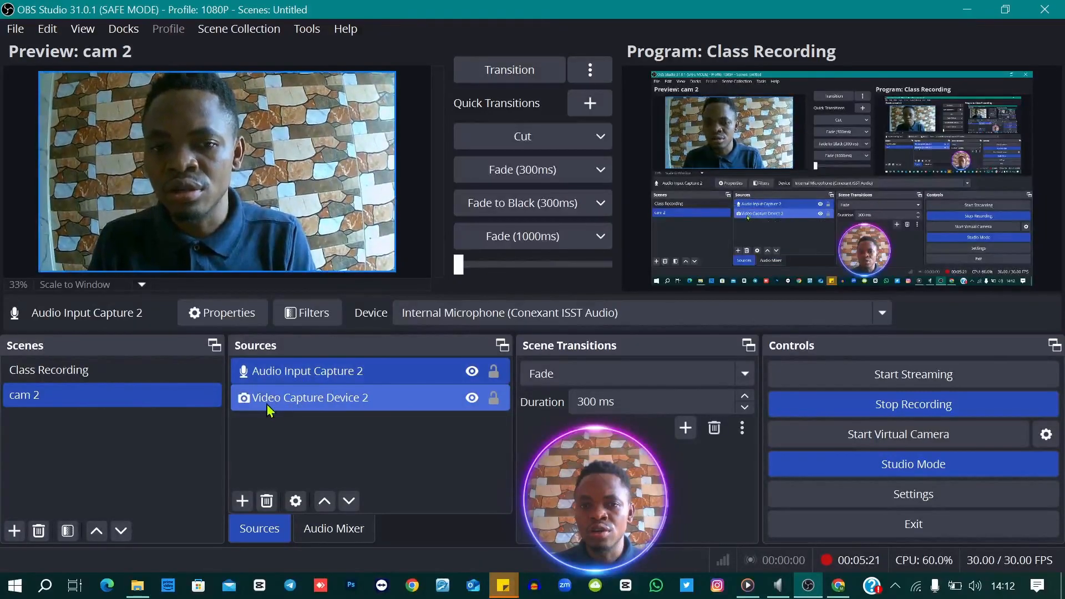
{"action": "left_click", "coordinate": [376, 404], "text": "ctrl"}
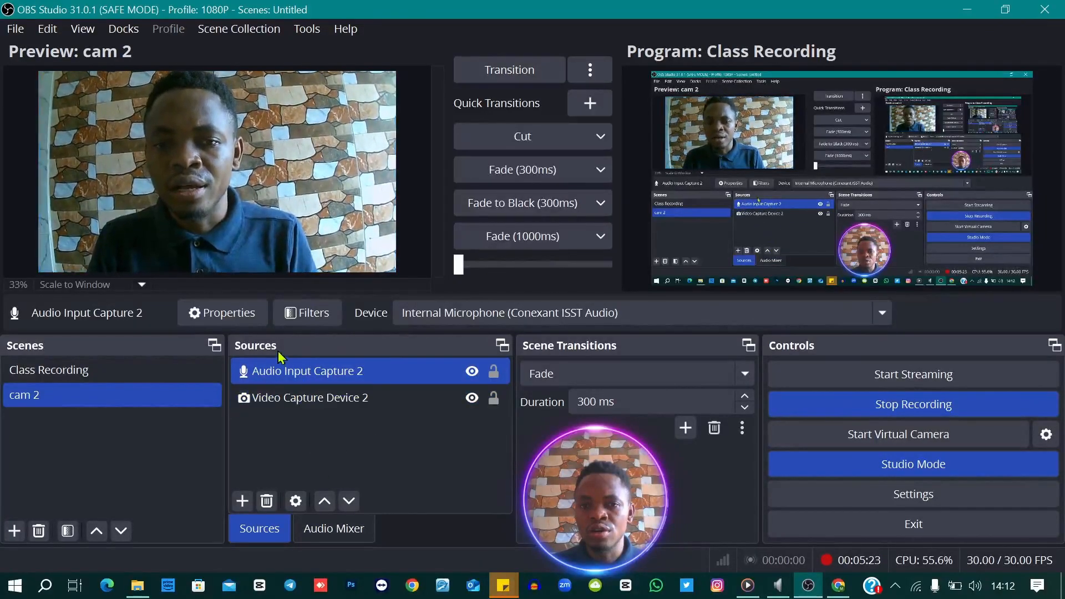
{"action": "left_click", "coordinate": [242, 501]}
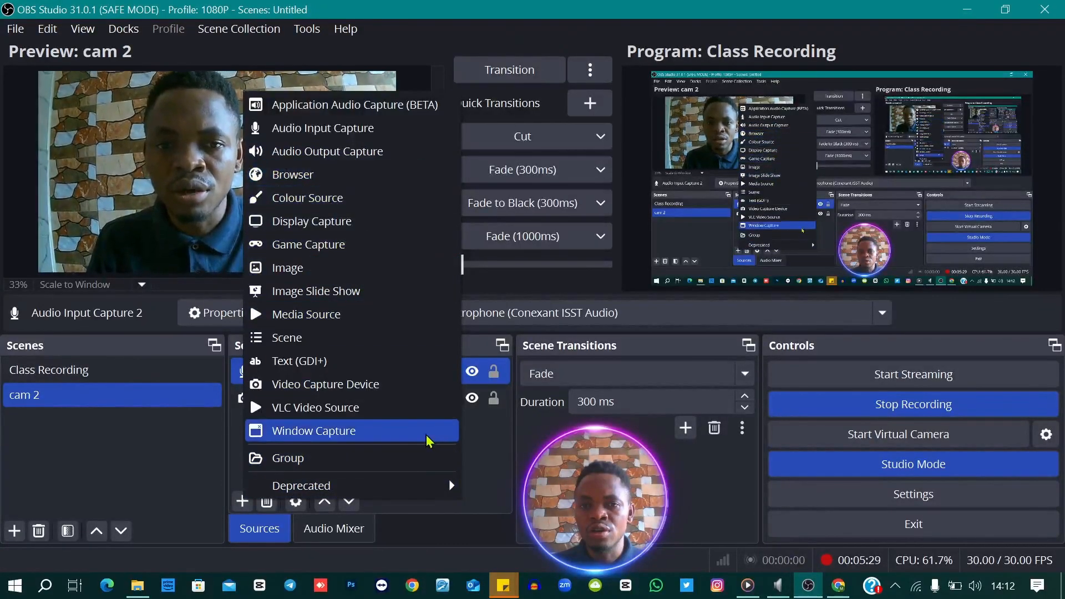
{"action": "left_click", "coordinate": [520, 483]}
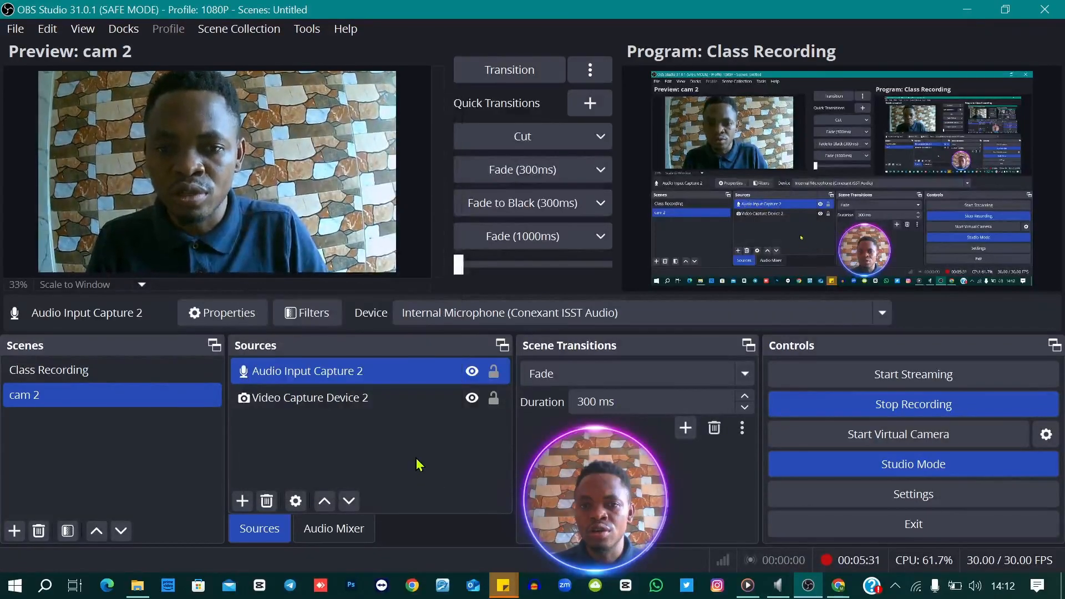
Step: Stop the current recording and start a new one
{"action": "left_click", "coordinate": [868, 413]}
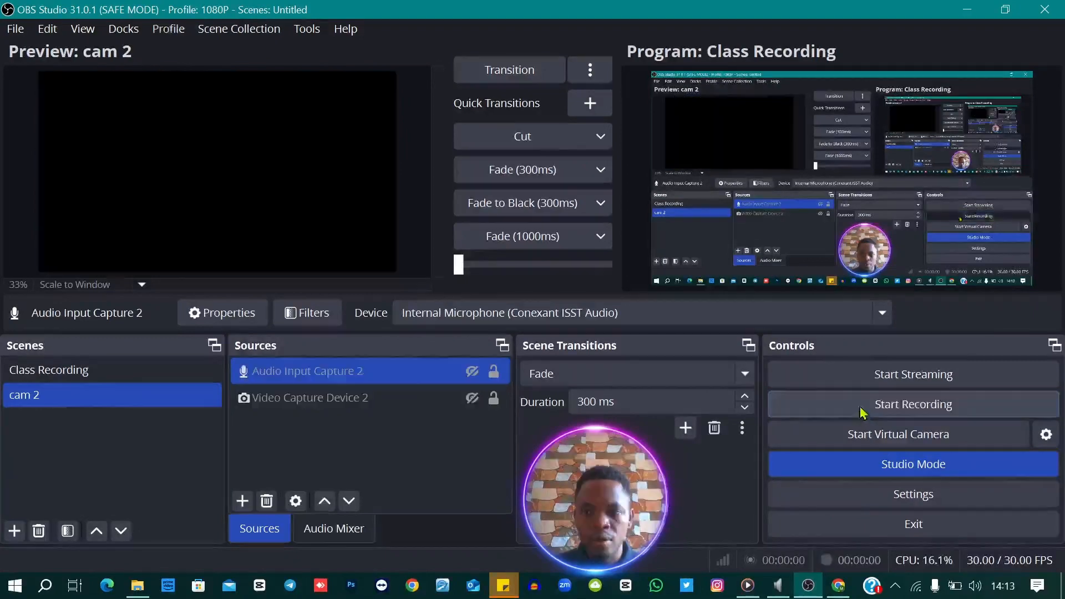
{"action": "left_click", "coordinate": [867, 410]}
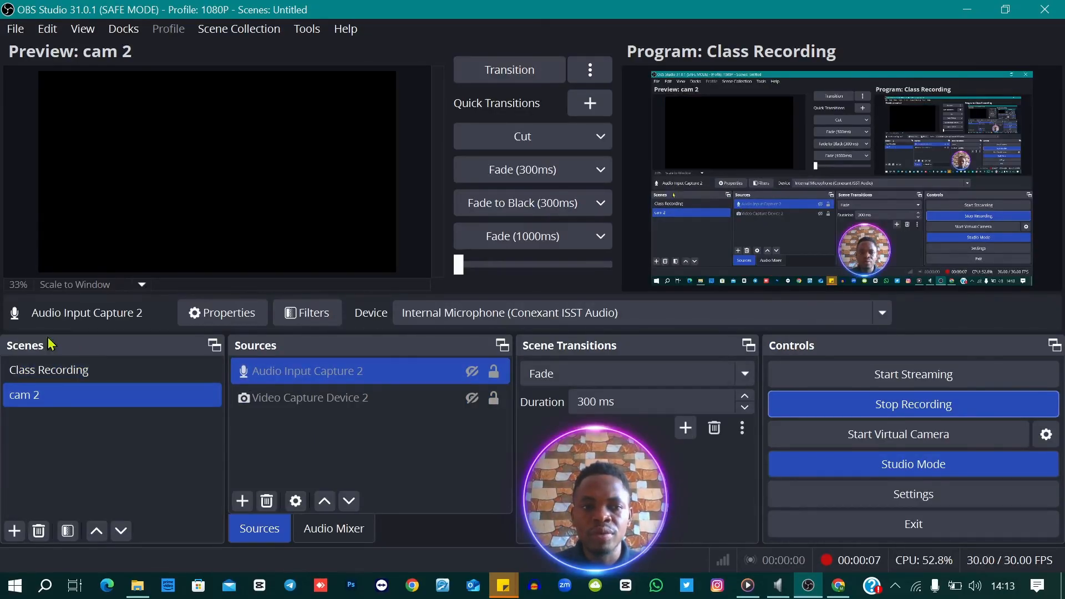
Step: Switch the preview between the Class Recording and cam 2 scenes to compare their contents, ending on Class Recording
{"action": "left_click", "coordinate": [45, 371]}
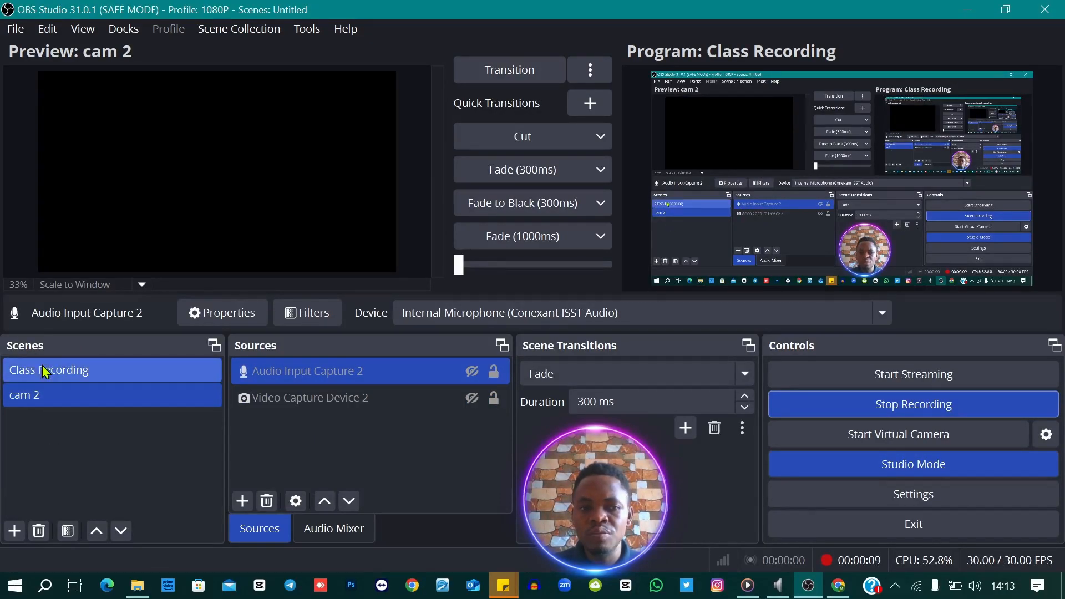
{"action": "left_click", "coordinate": [45, 372]}
{"action": "left_click", "coordinate": [46, 397]}
{"action": "left_click", "coordinate": [52, 372]}
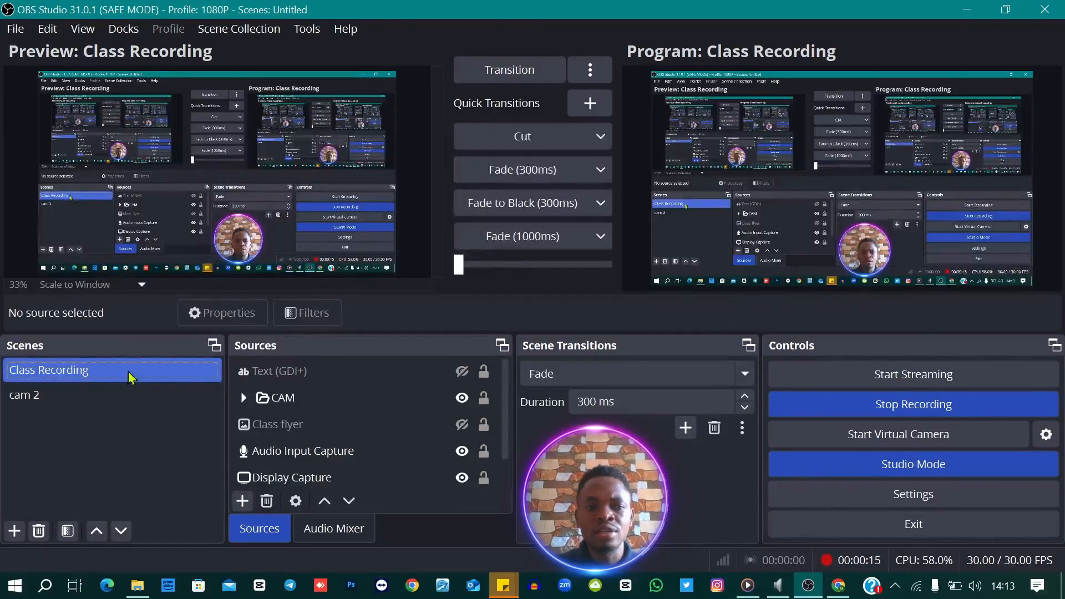
Step: Rename the cam 2 scene as "Praticals"
{"action": "left_click", "coordinate": [53, 404]}
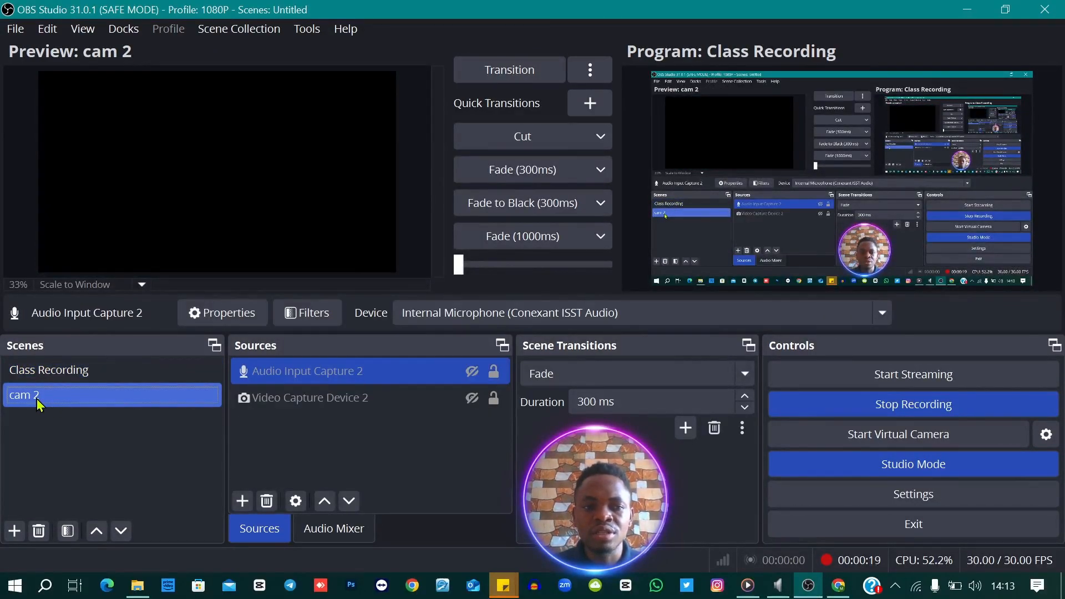
{"action": "right_click", "coordinate": [37, 398]}
{"action": "left_click", "coordinate": [143, 153]}
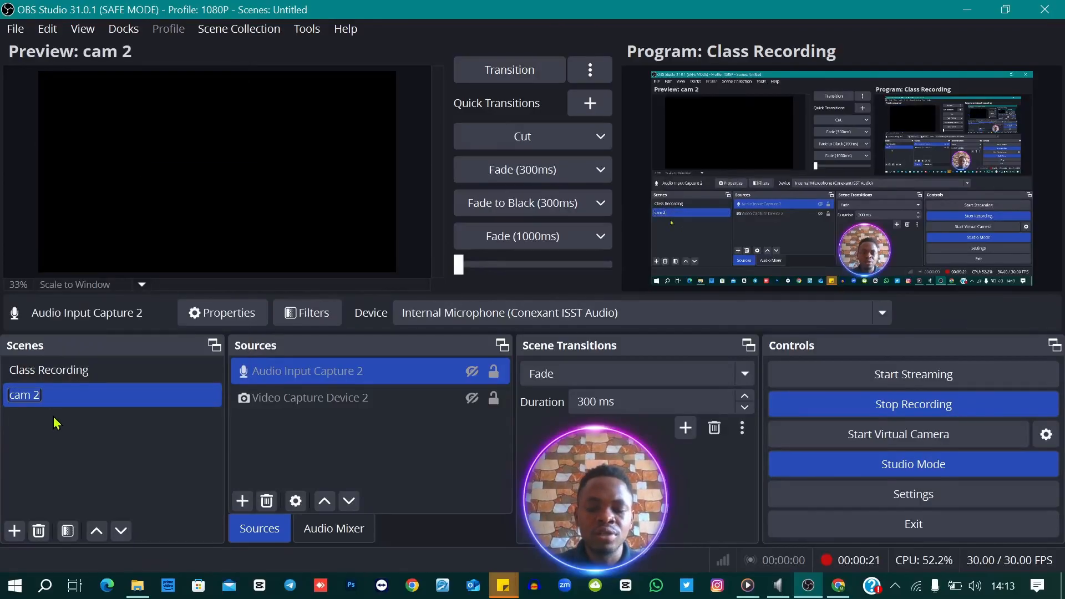
{"action": "key", "text": "BackSpace"}
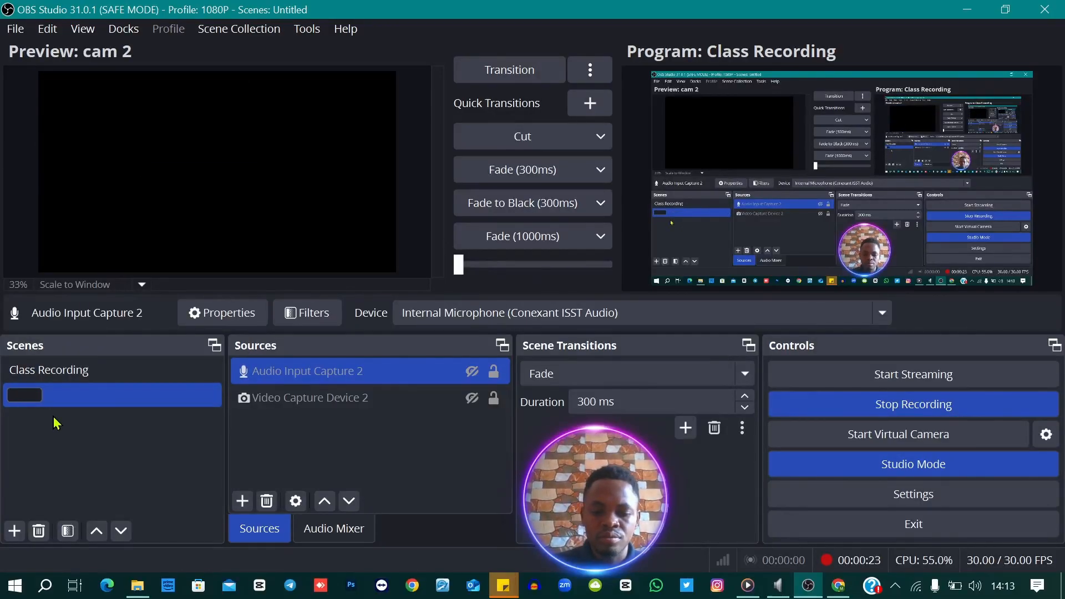
{"action": "type", "text": "Prati"}
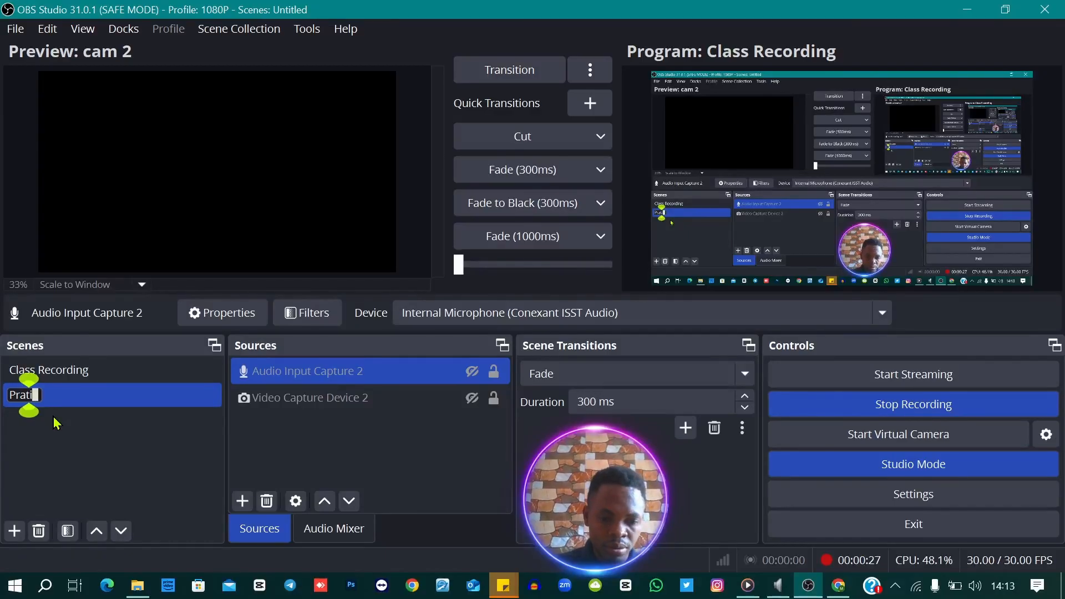
{"action": "type", "text": "cals"}
{"action": "key", "text": "Return"}
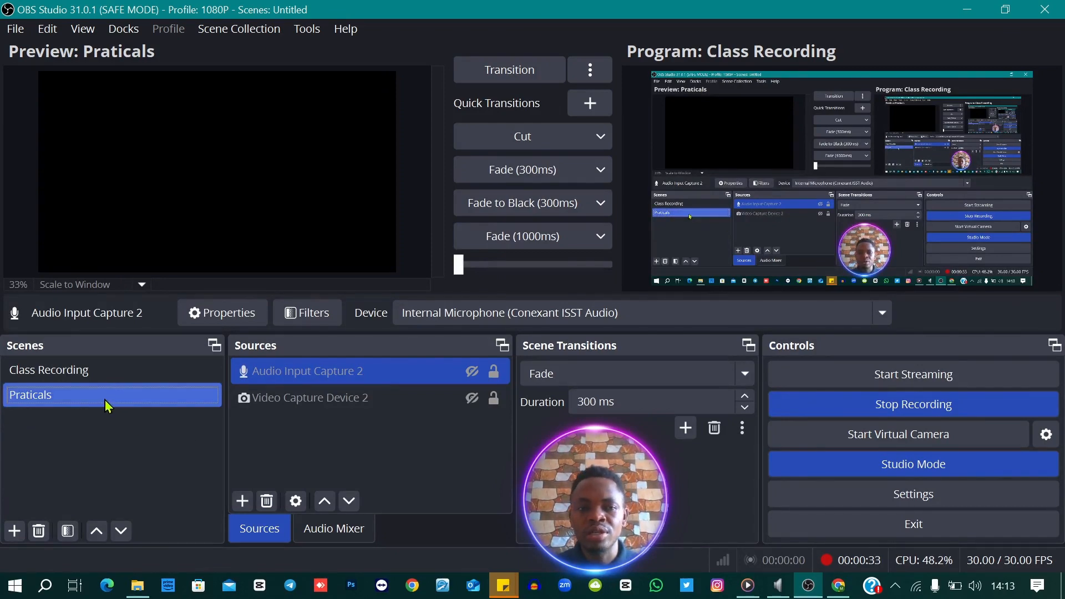
Step: Preview Class Recording, return to Praticals, and turn Audio Input Capture 2 and Video Capture Device 2 on and off again
{"action": "left_click", "coordinate": [69, 375]}
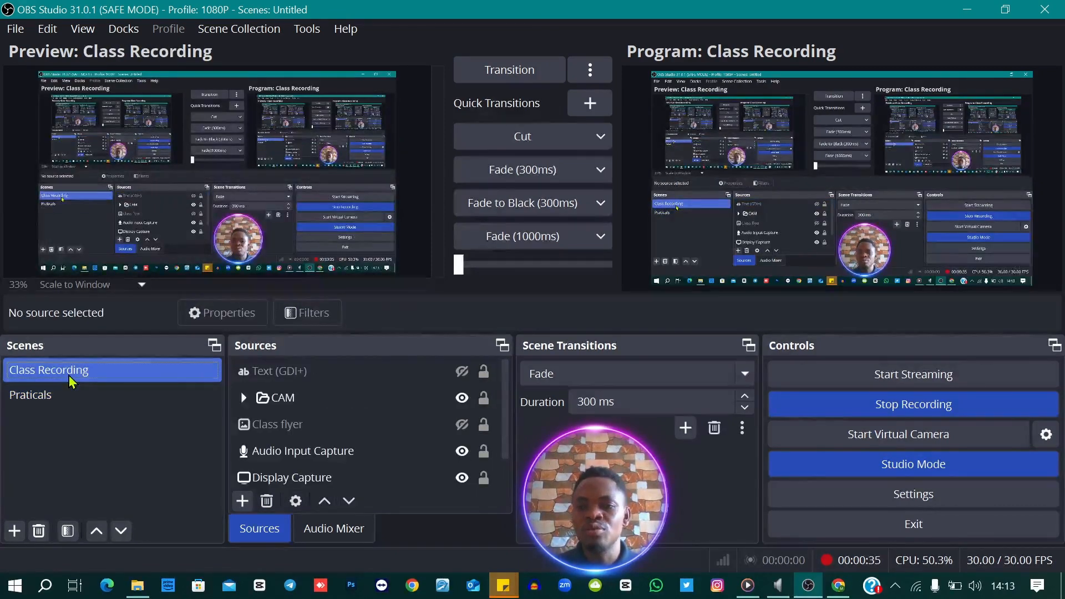
{"action": "left_click", "coordinate": [76, 395]}
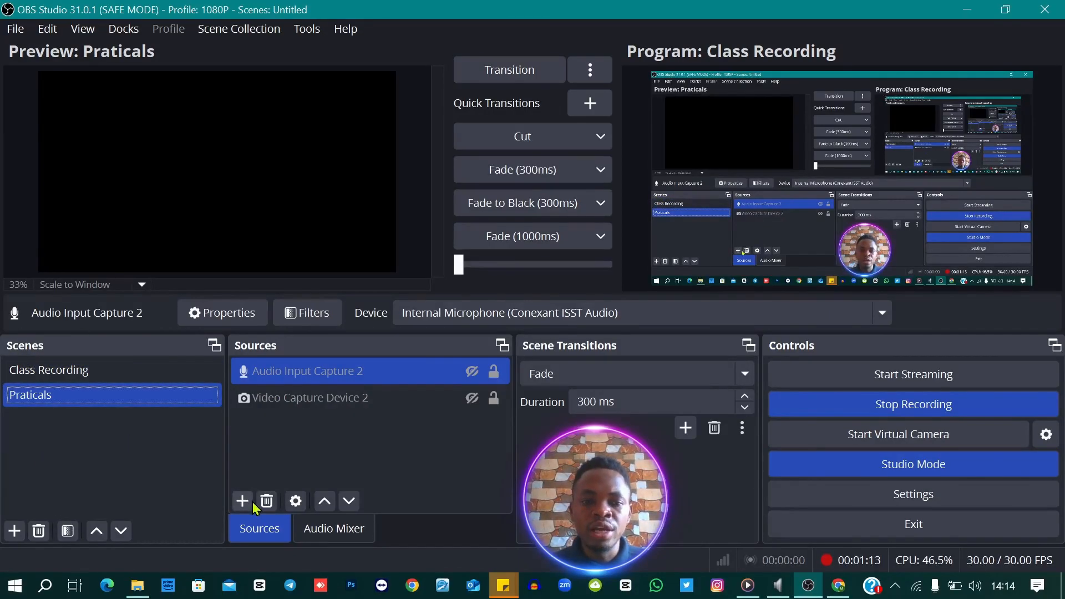
{"action": "left_click", "coordinate": [472, 372]}
{"action": "left_click", "coordinate": [472, 398]}
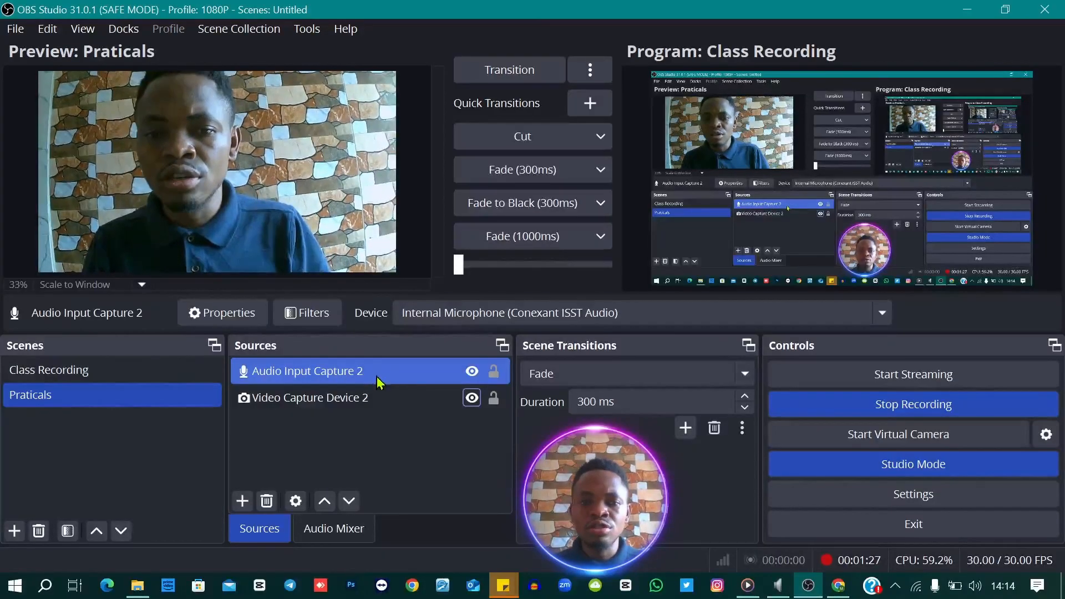
{"action": "left_click", "coordinate": [473, 372]}
{"action": "left_click", "coordinate": [473, 397]}
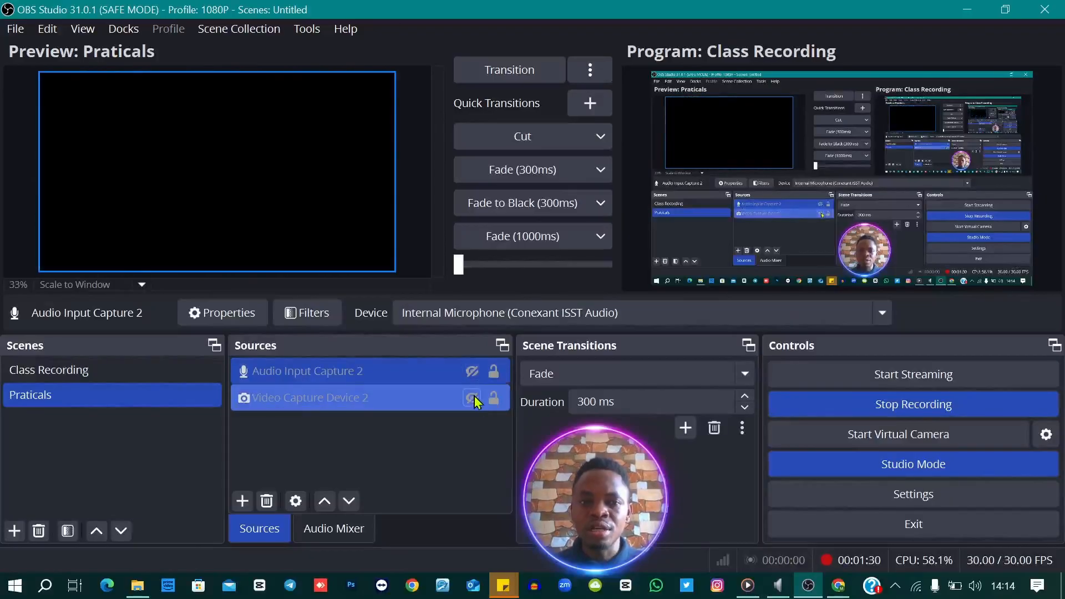
Step: Add a new image source named Image to the Praticals scene
{"action": "left_click", "coordinate": [243, 501]}
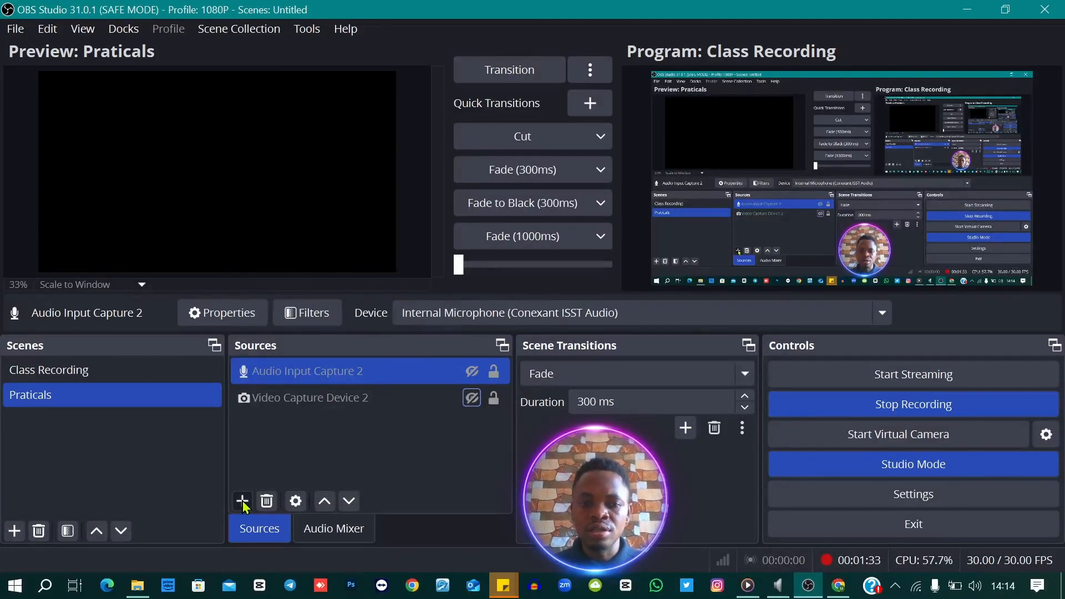
{"action": "left_click", "coordinate": [304, 270]}
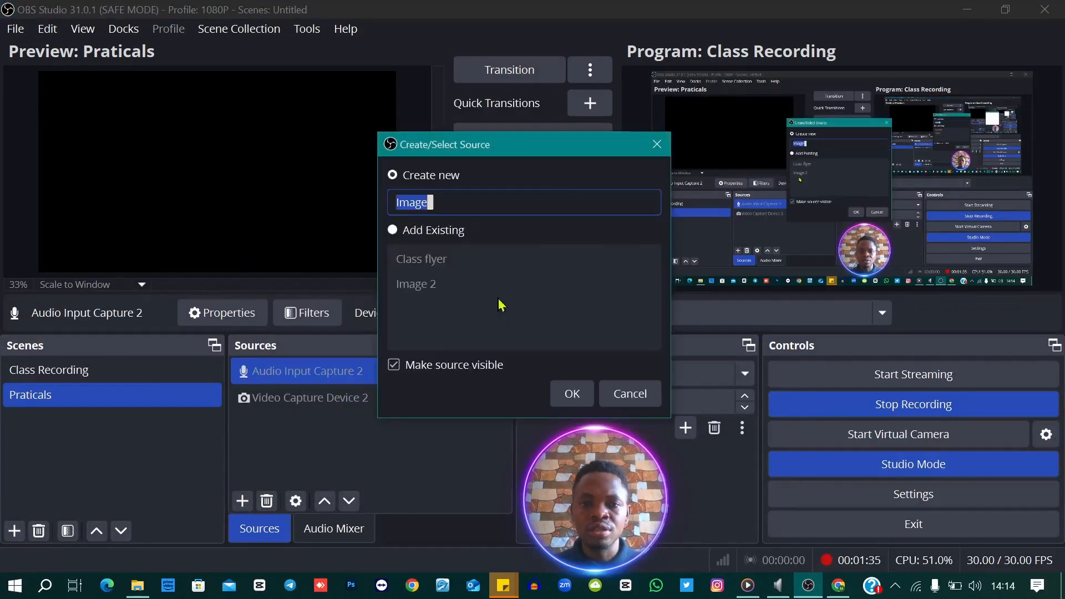
{"action": "left_click", "coordinate": [568, 395]}
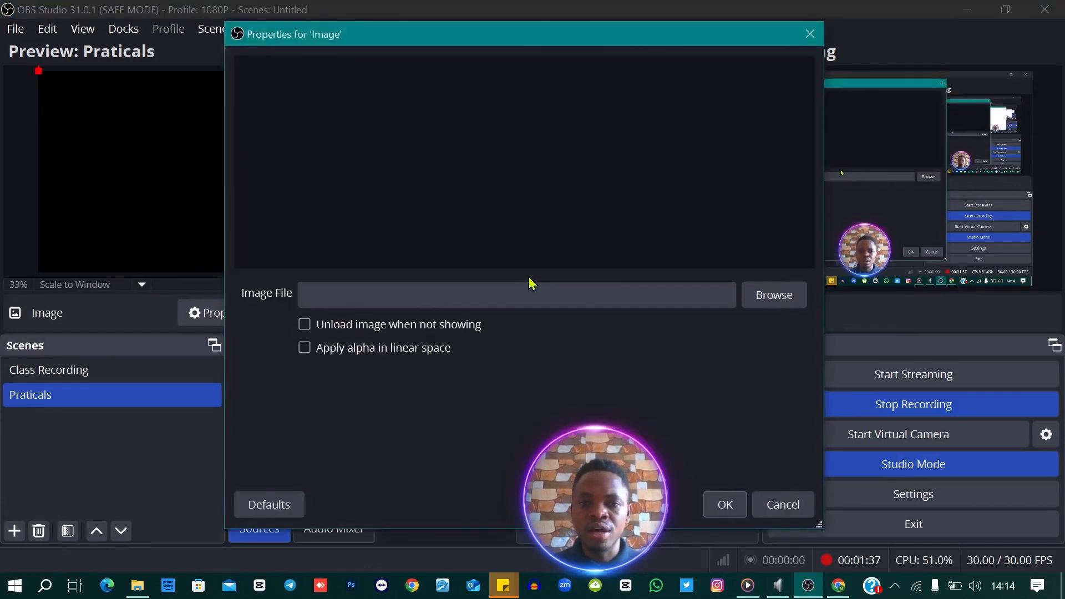
Step: Load "Live streaming 2 class cover.jpg" from the IMS folder into the Image source and accept its properties
{"action": "left_click", "coordinate": [754, 299]}
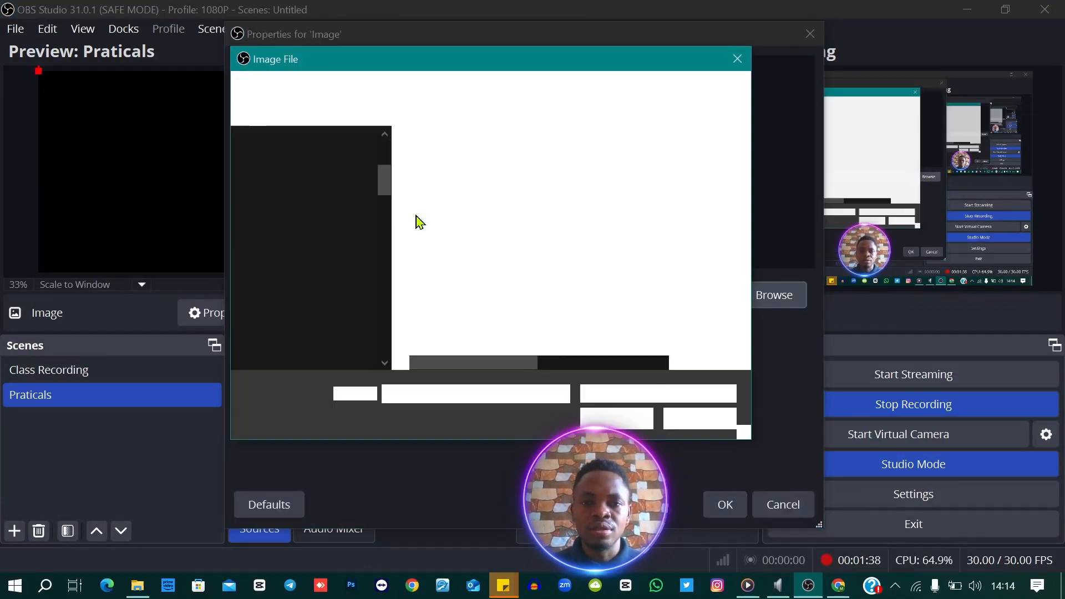
{"action": "scroll", "coordinate": [311, 177], "scroll_direction": "up", "scroll_amount": 2}
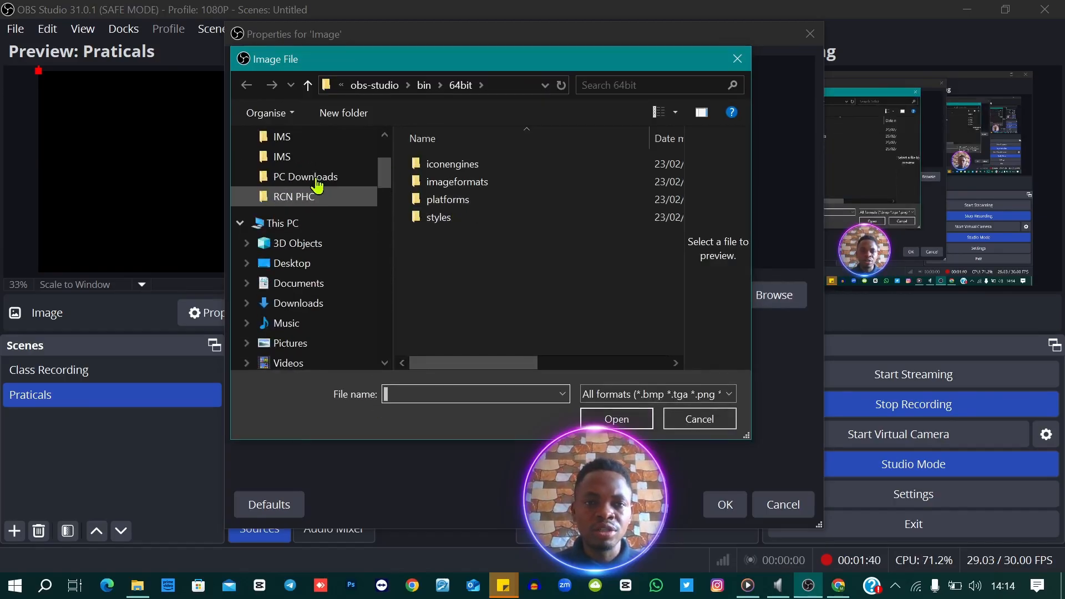
{"action": "left_click", "coordinate": [301, 156]}
{"action": "left_click", "coordinate": [299, 140]}
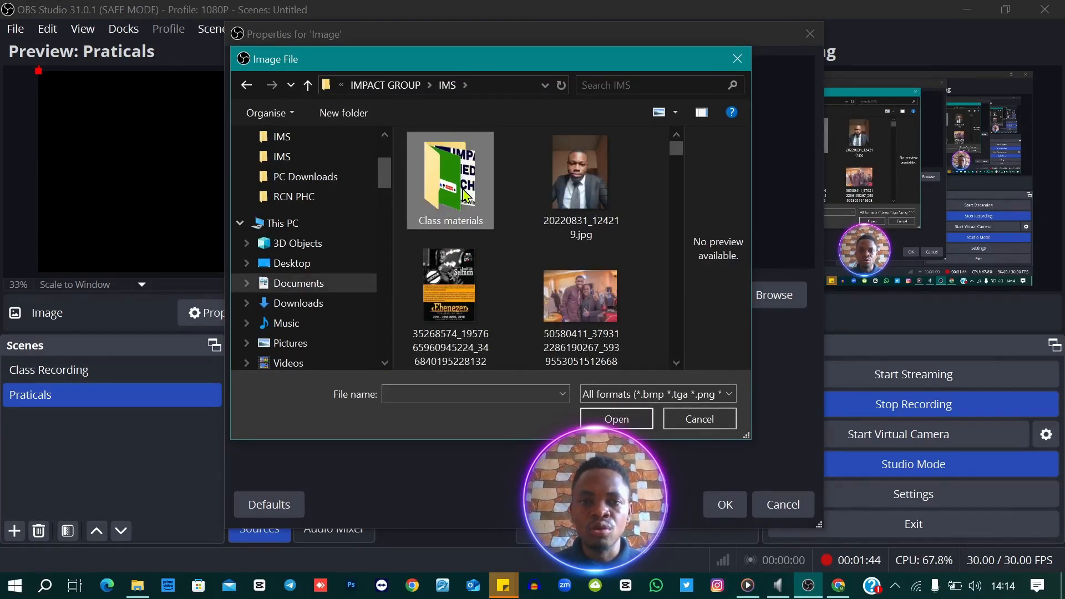
{"action": "double_click", "coordinate": [465, 195]}
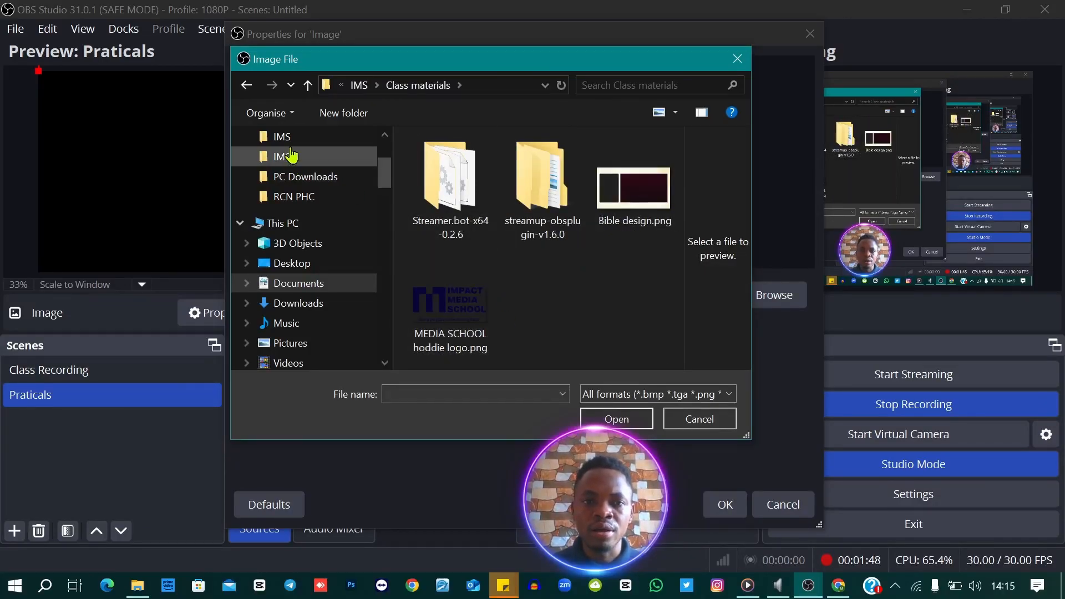
{"action": "left_click", "coordinate": [308, 84]}
{"action": "scroll", "coordinate": [587, 355], "scroll_direction": "down", "scroll_amount": 2}
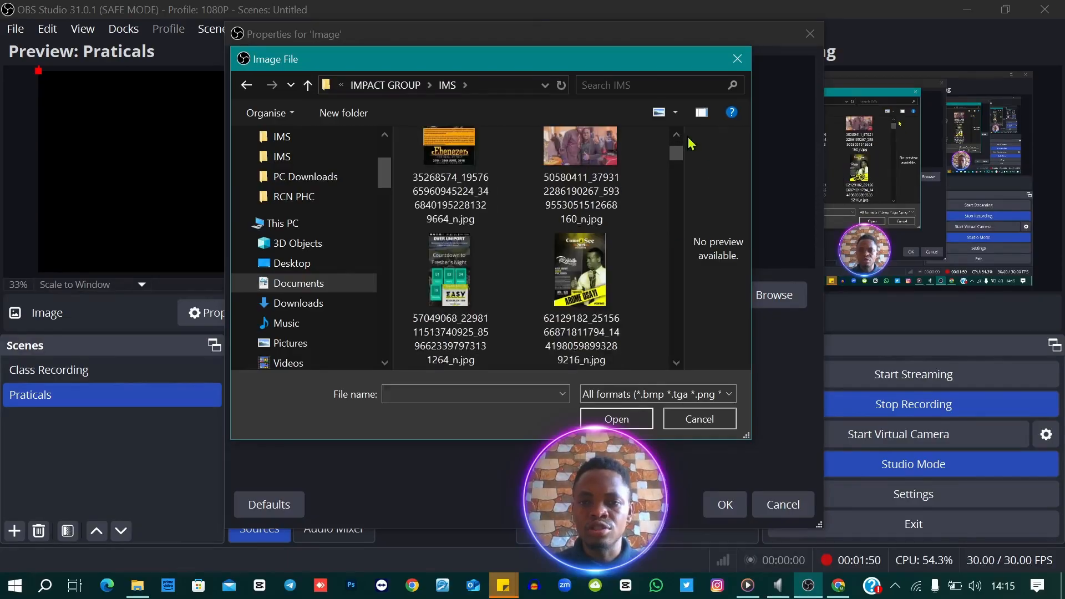
{"action": "left_click_drag", "start_coordinate": [676, 152], "coordinate": [676, 316]}
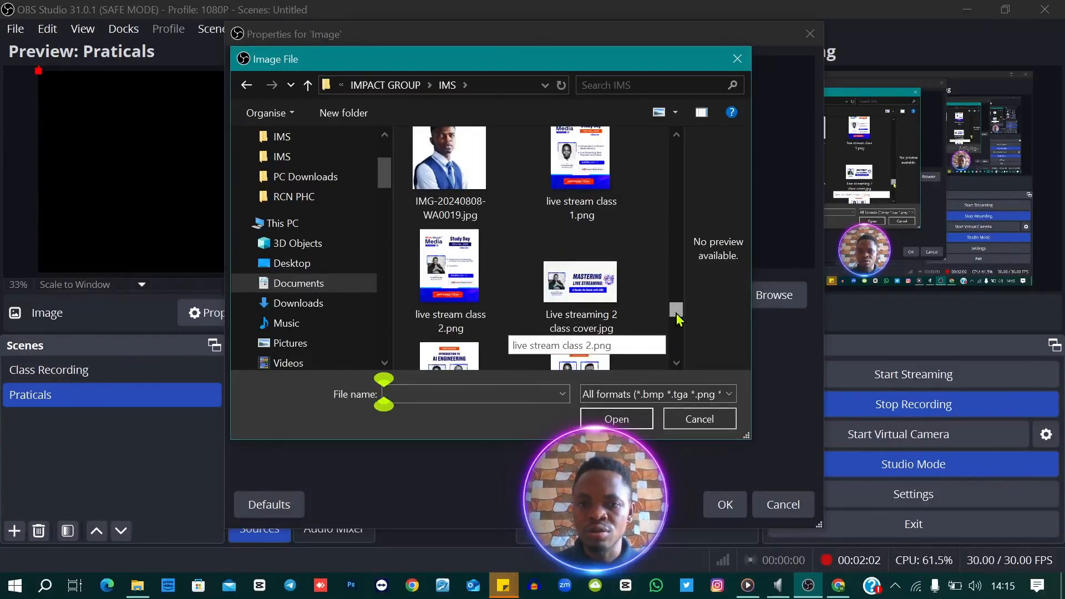
{"action": "left_click", "coordinate": [582, 288]}
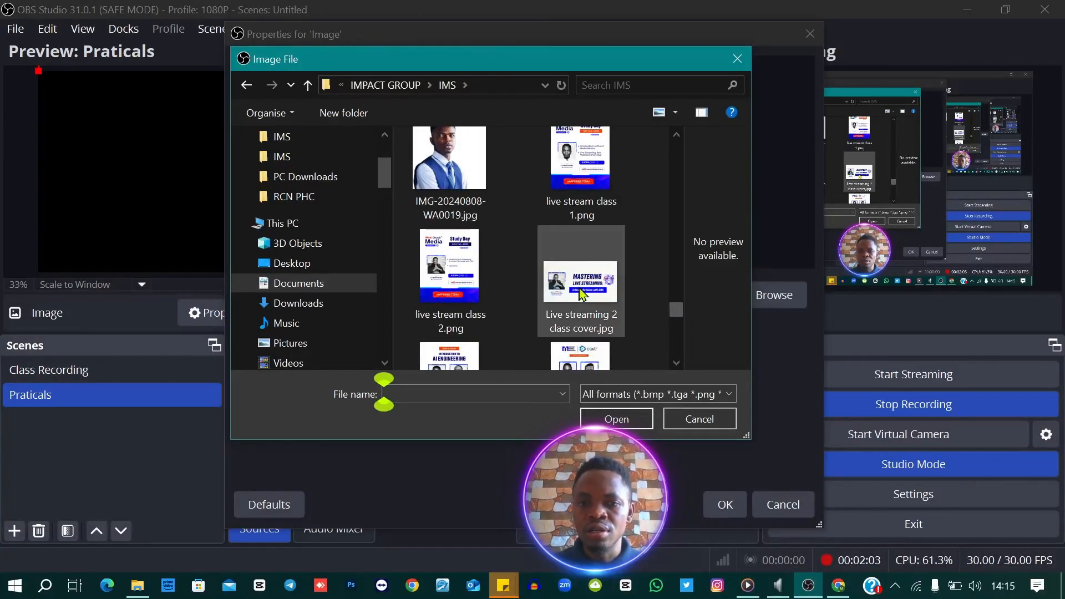
{"action": "left_click", "coordinate": [615, 419]}
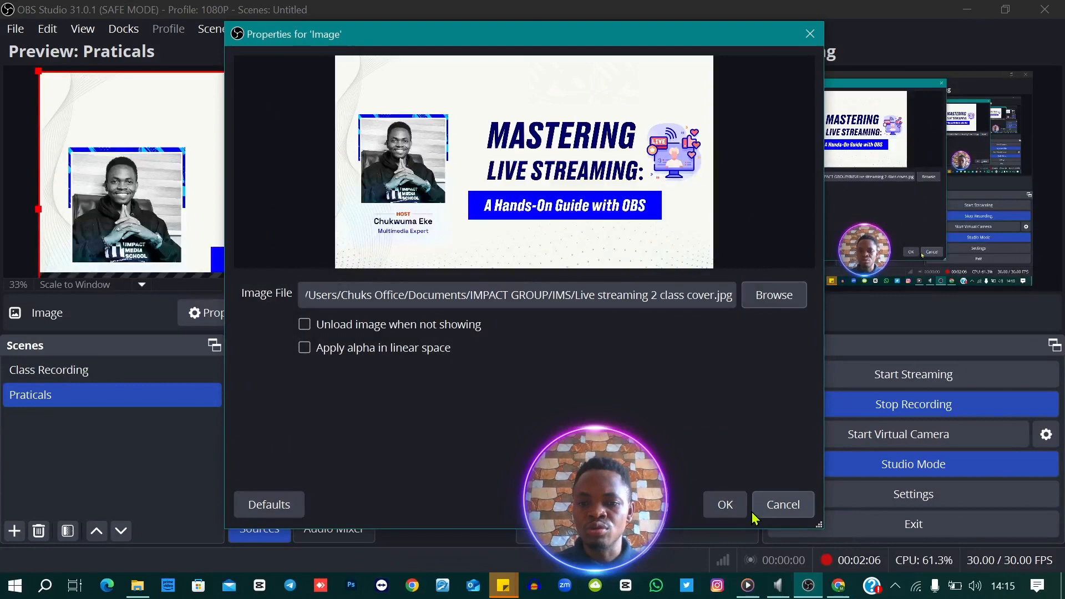
{"action": "left_click", "coordinate": [726, 504]}
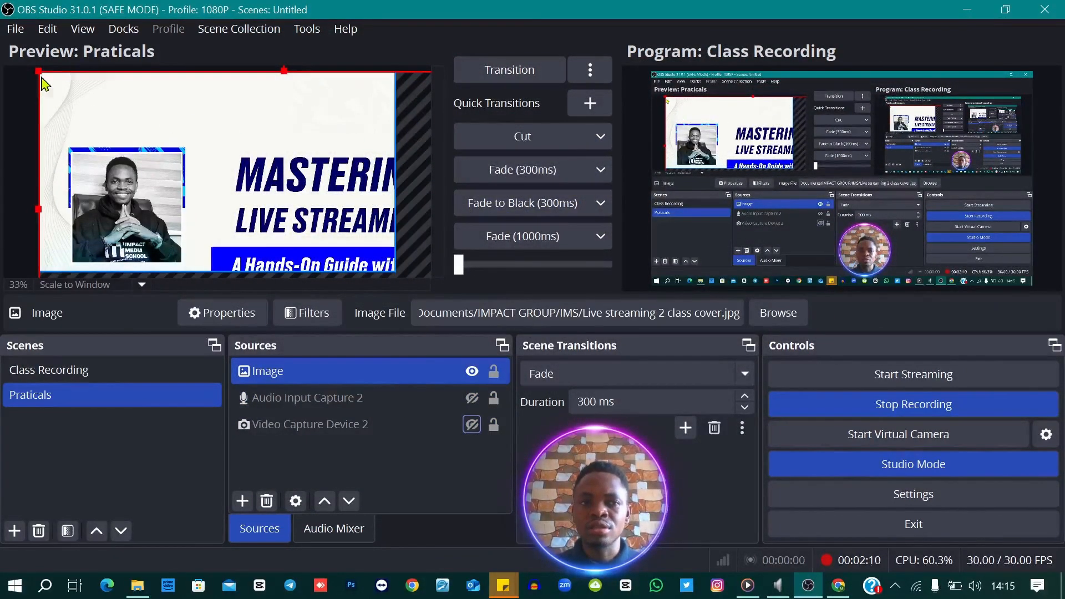
Step: Scale the Image source down in the preview, and fit it to the full canvas
{"action": "left_click_drag", "start_coordinate": [39, 72], "coordinate": [148, 146]}
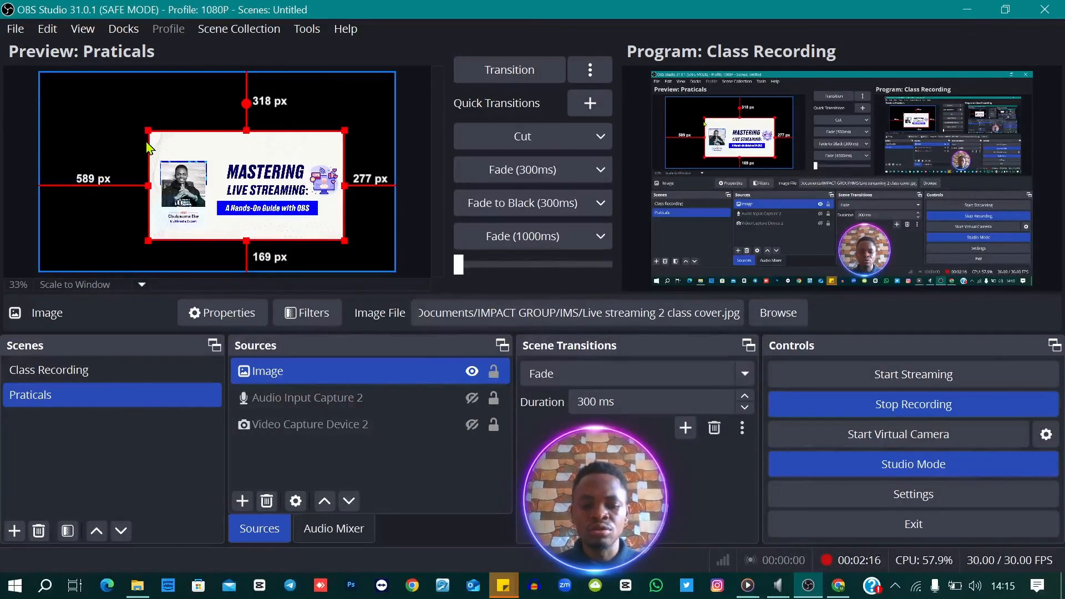
{"action": "key", "text": "ctrl+f"}
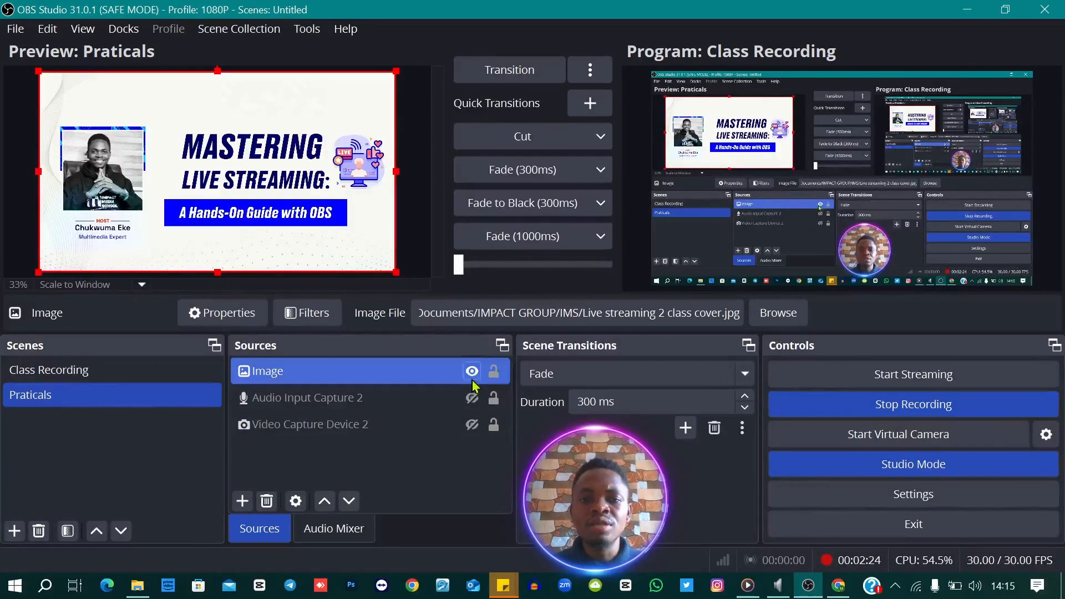
Step: Make Video Capture Device 2 visible, toggle the Image source off and on, and move Image below the camera in the source order
{"action": "left_click", "coordinate": [473, 425]}
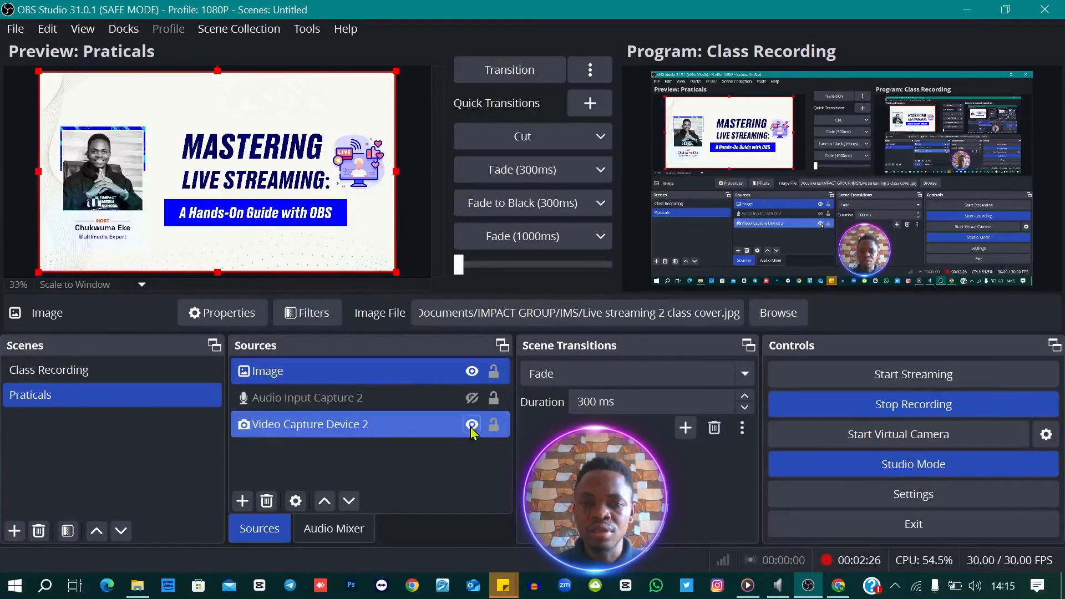
{"action": "left_click", "coordinate": [472, 372]}
{"action": "left_click", "coordinate": [472, 372]}
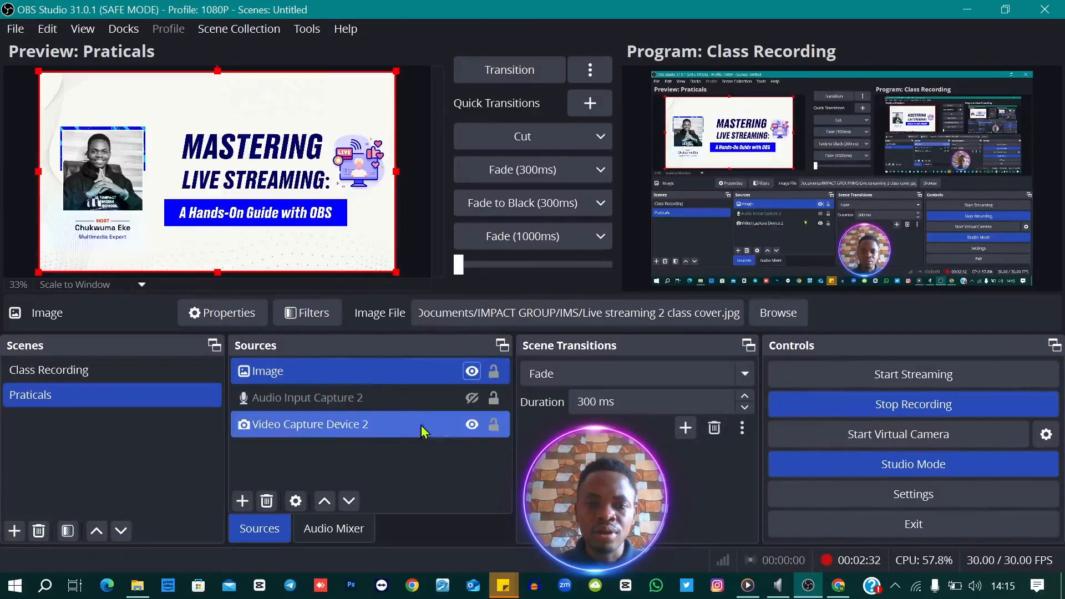
{"action": "left_click_drag", "start_coordinate": [368, 375], "coordinate": [371, 451]}
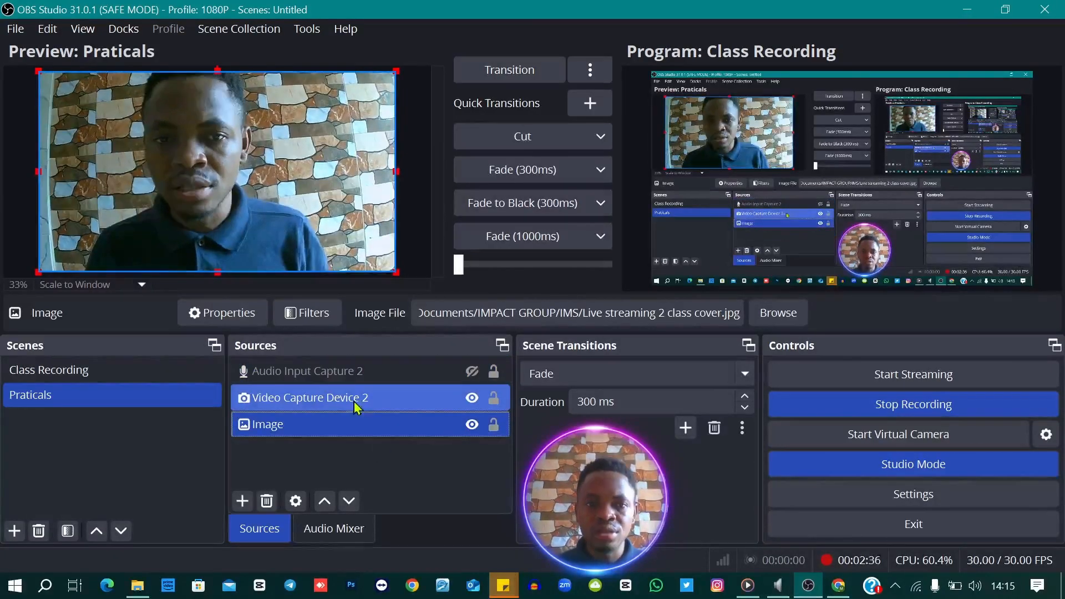
Step: Make Audio Input Capture 2 visible, toggle Video Capture Device 2 off and on, and transition the Praticals scene to program
{"action": "left_click", "coordinate": [472, 372]}
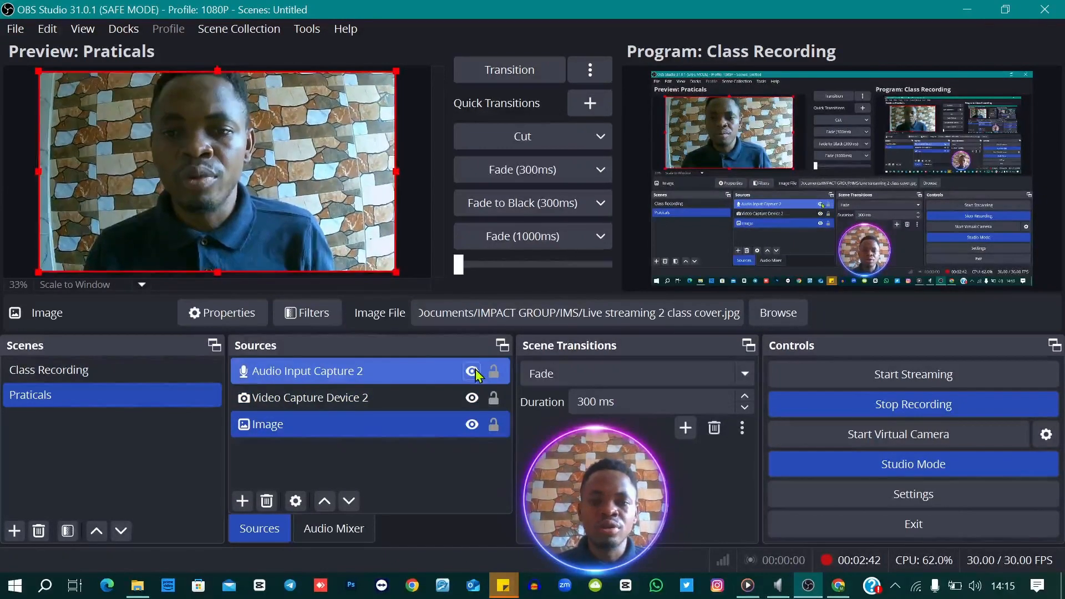
{"action": "left_click", "coordinate": [474, 399]}
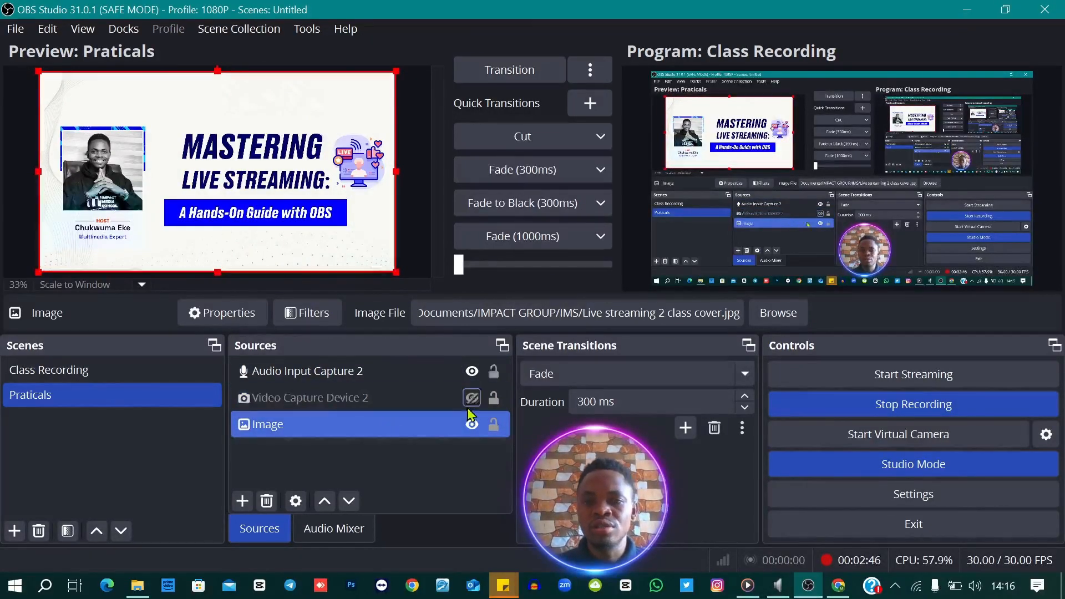
{"action": "left_click", "coordinate": [472, 399]}
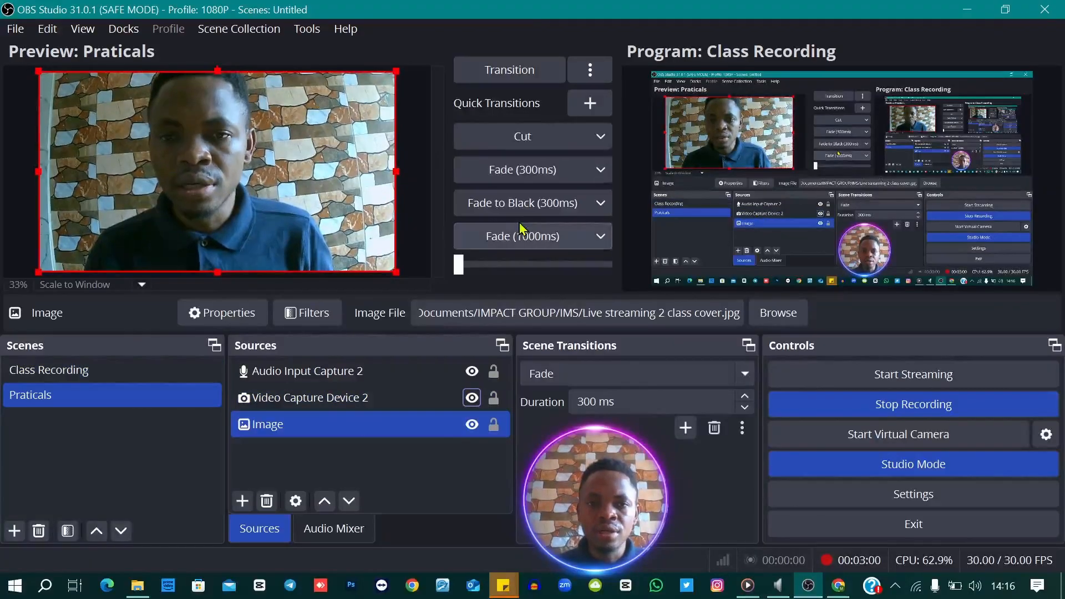
{"action": "left_click", "coordinate": [501, 71]}
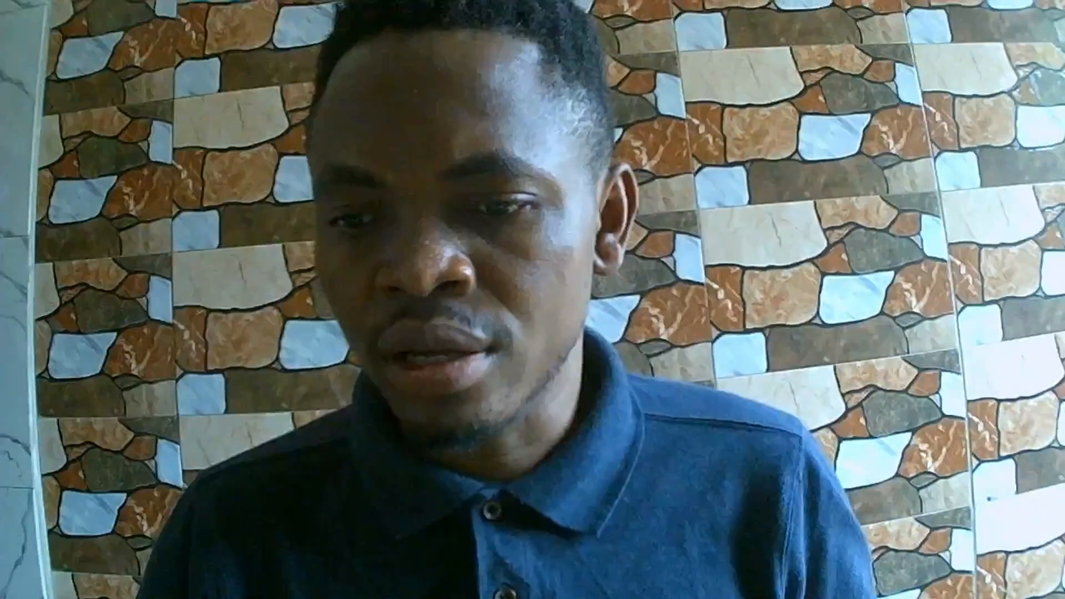
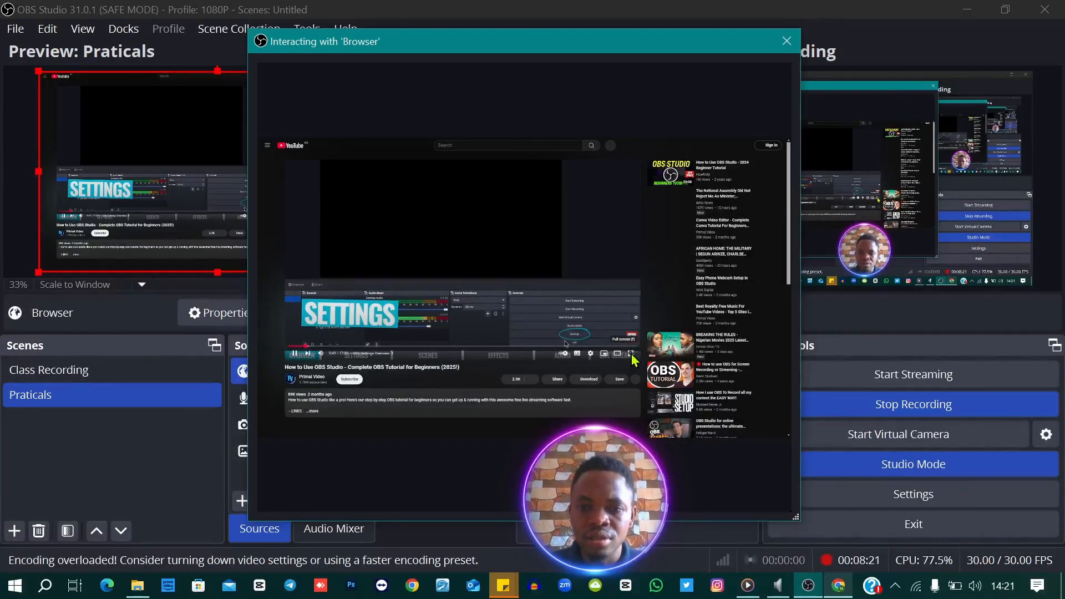
Step: Put the YouTube video in full screen inside the Browser source, and close its interaction window
{"action": "left_click", "coordinate": [591, 356]}
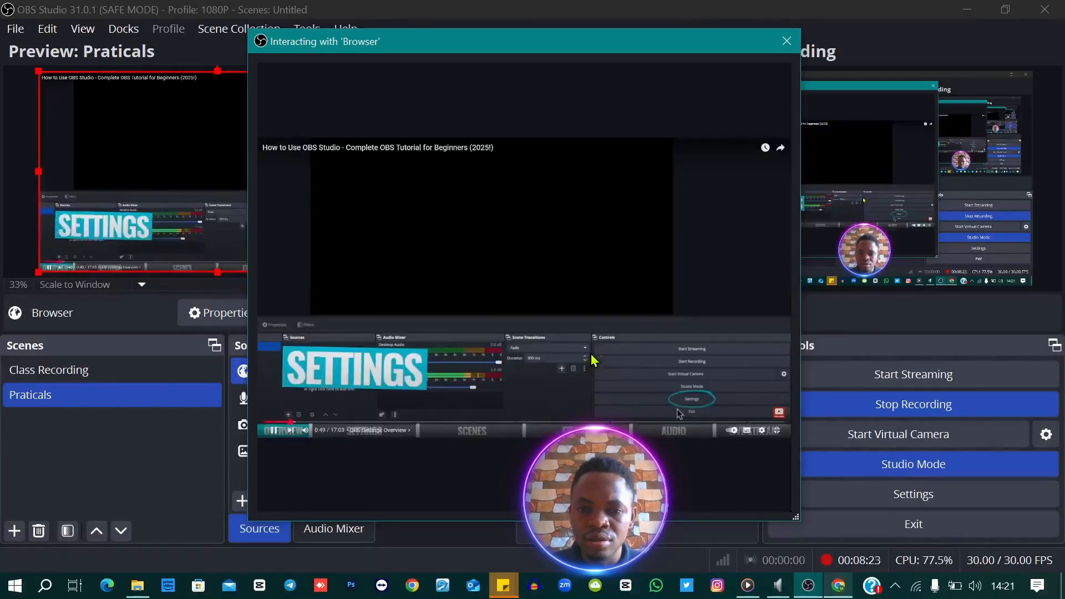
{"action": "left_click", "coordinate": [787, 42]}
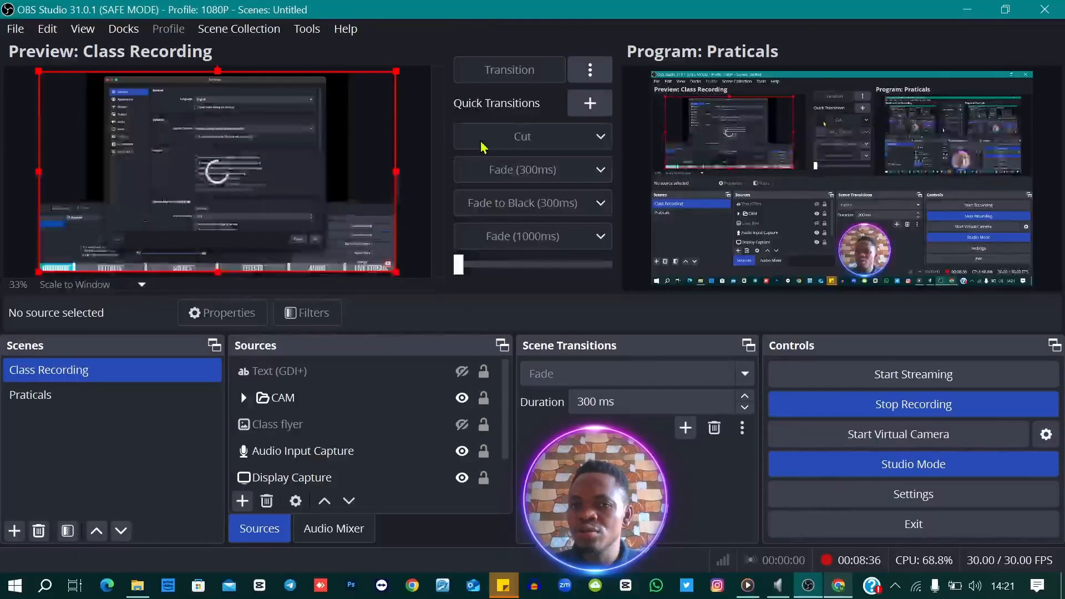
Step: Review the Browser source's URL and size properties, and inspect the channels in the audio mixer
{"action": "left_click", "coordinate": [325, 372]}
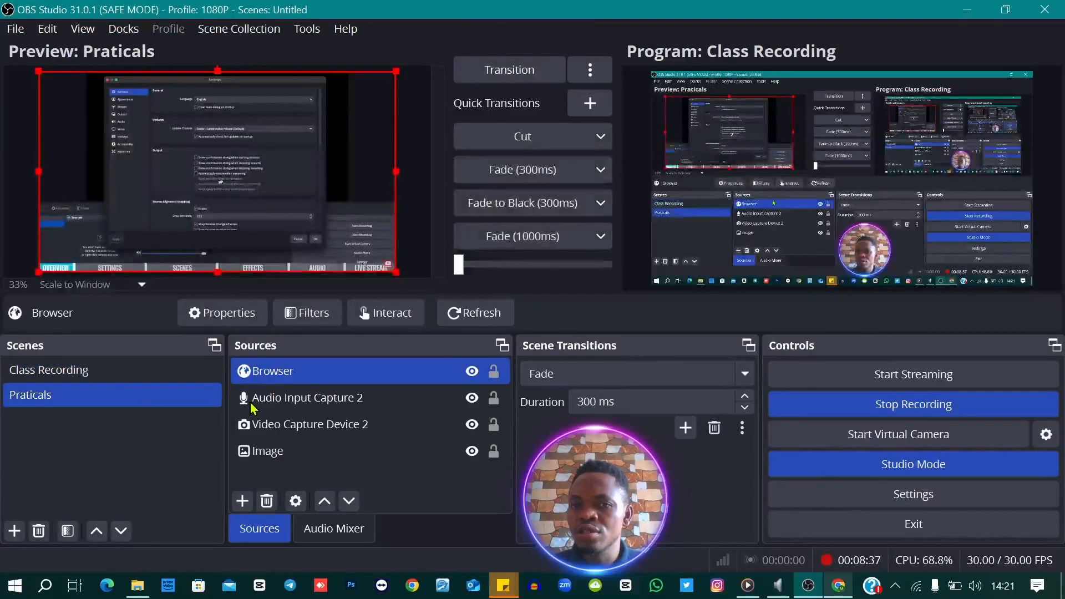
{"action": "double_click", "coordinate": [333, 374]}
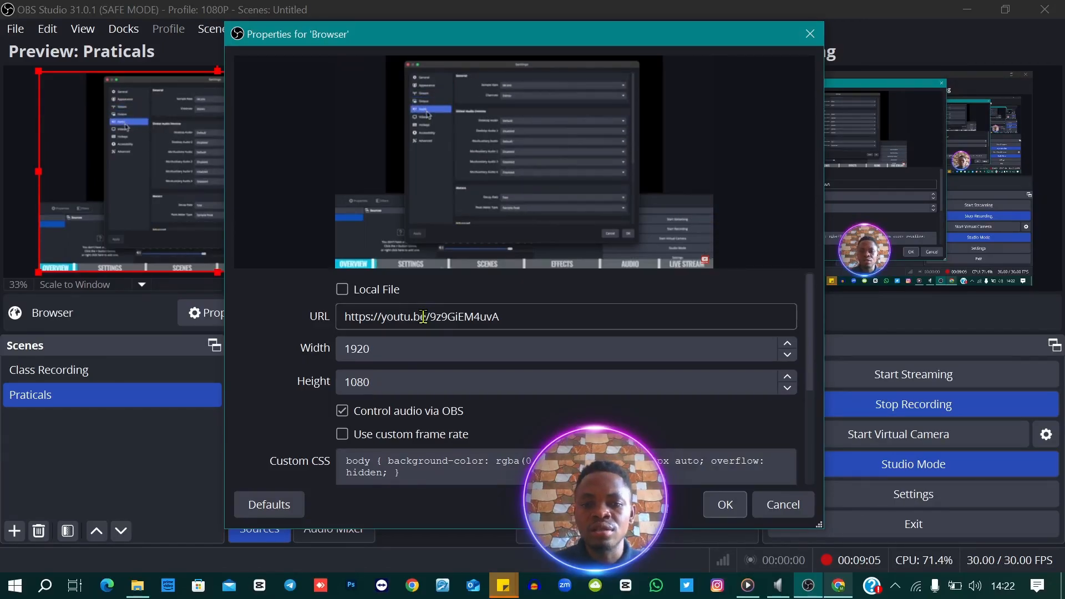
{"action": "left_click", "coordinate": [738, 506]}
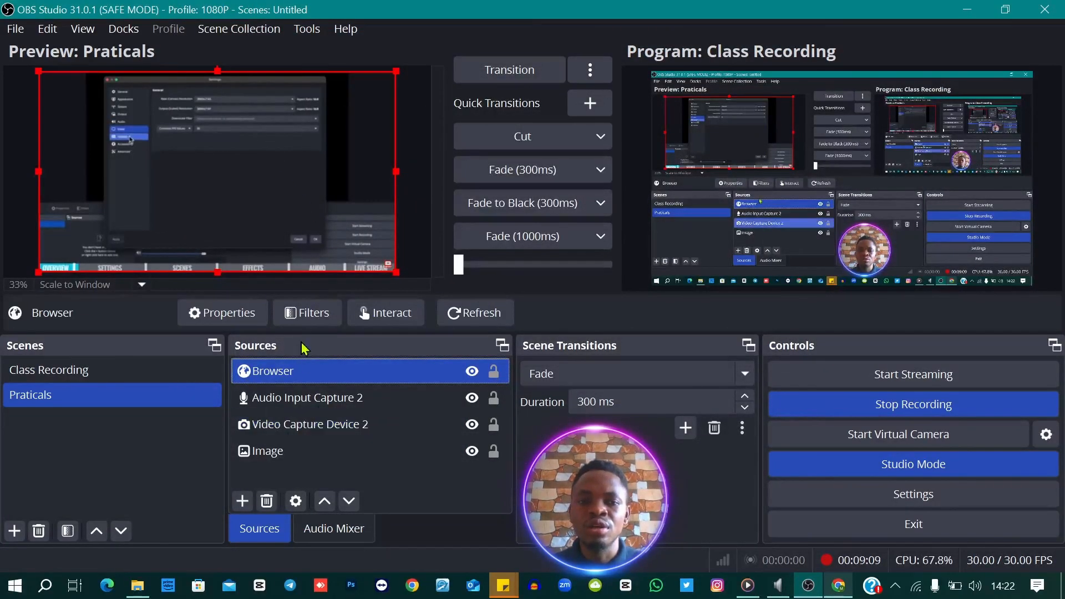
{"action": "left_click", "coordinate": [328, 528]}
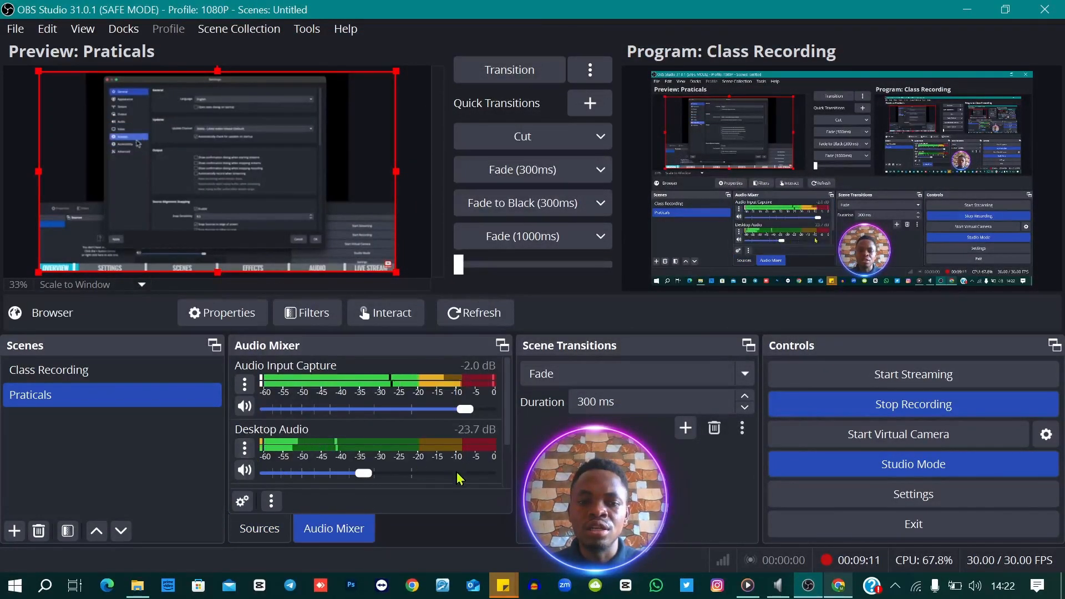
{"action": "scroll", "coordinate": [459, 477], "scroll_direction": "down", "scroll_amount": 2}
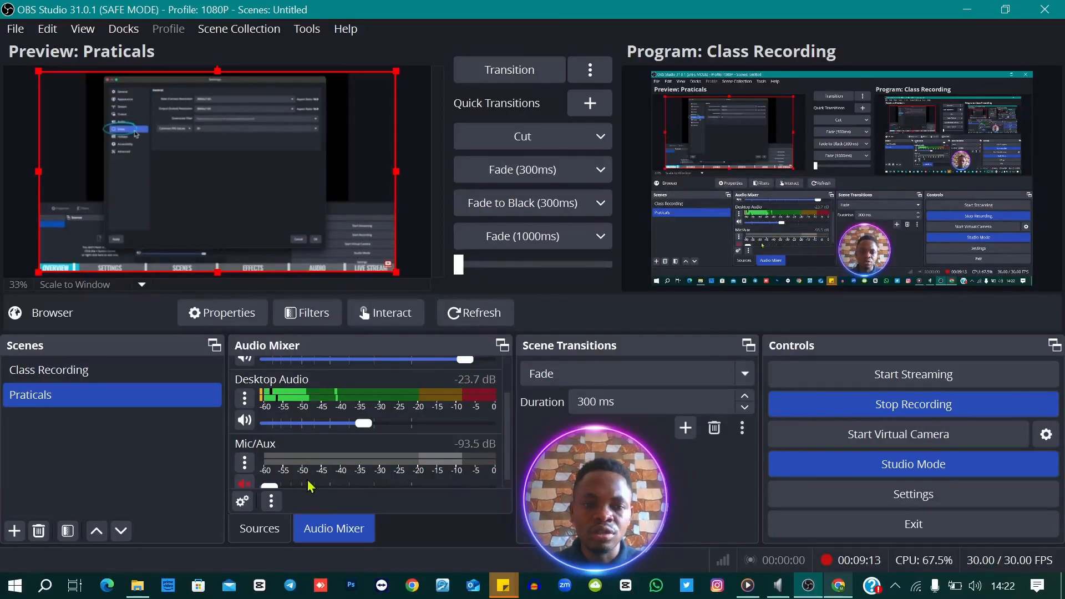
{"action": "scroll", "coordinate": [343, 485], "scroll_direction": "up", "scroll_amount": 2}
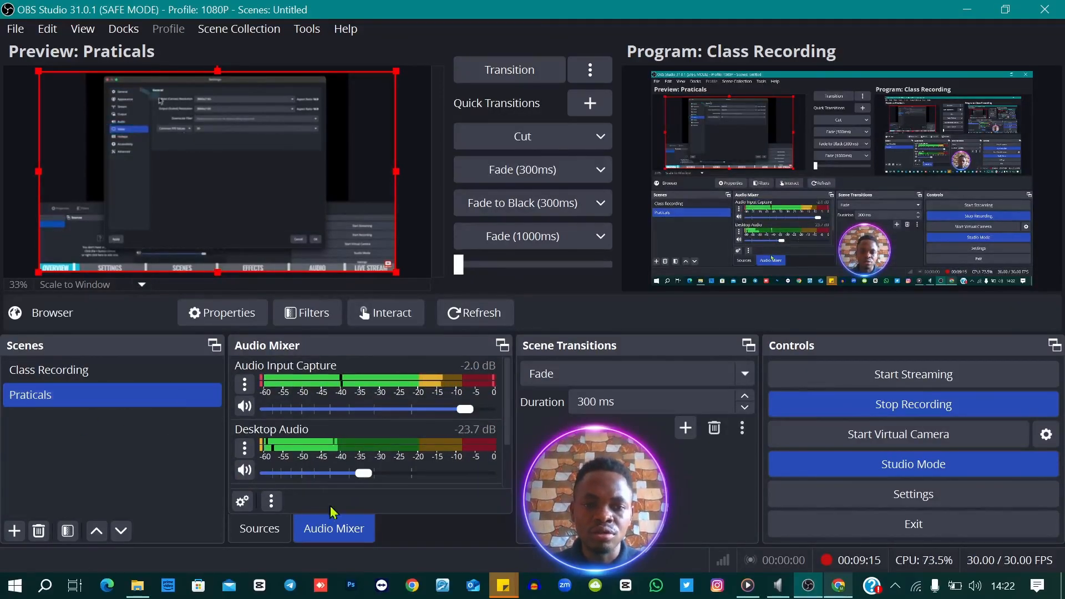
{"action": "left_click", "coordinate": [260, 528]}
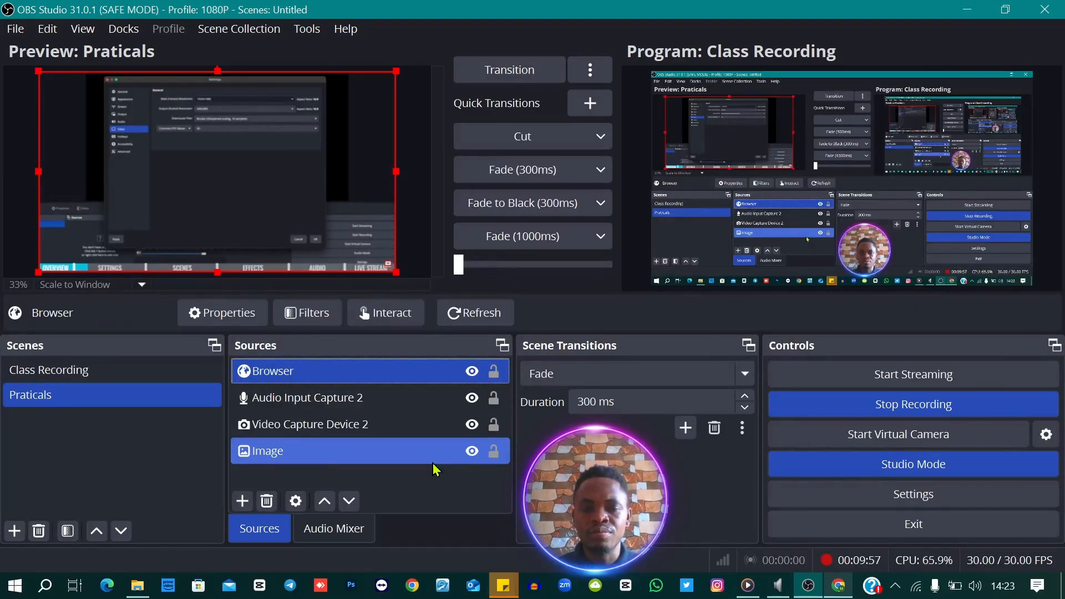
Step: Hide the Browser source and add a new VLC Video Source to the Praticals scene
{"action": "left_click", "coordinate": [433, 460], "text": "ctrl"}
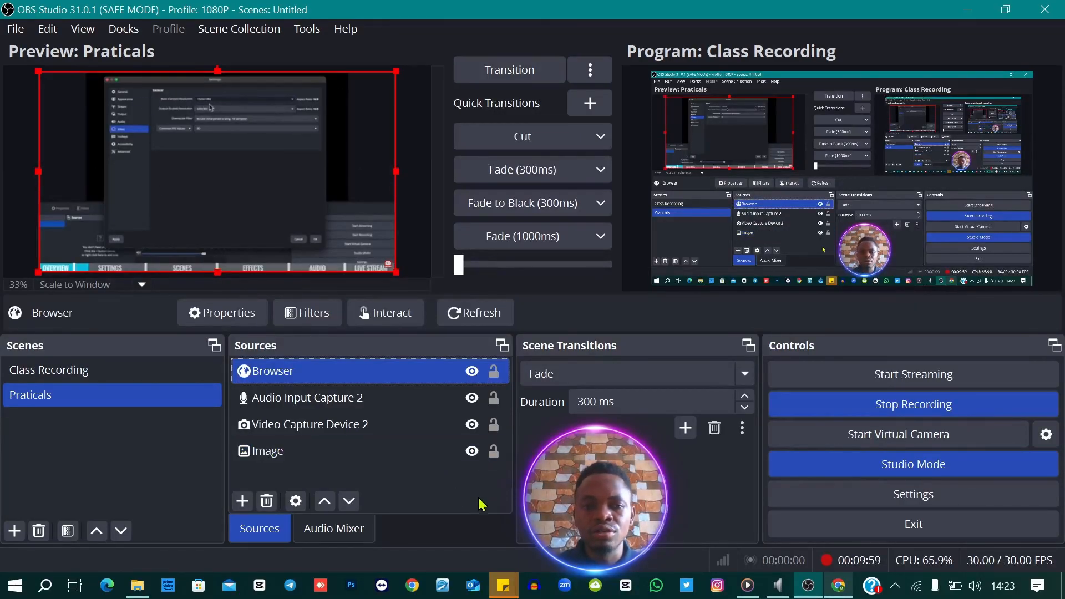
{"action": "left_click", "coordinate": [472, 373]}
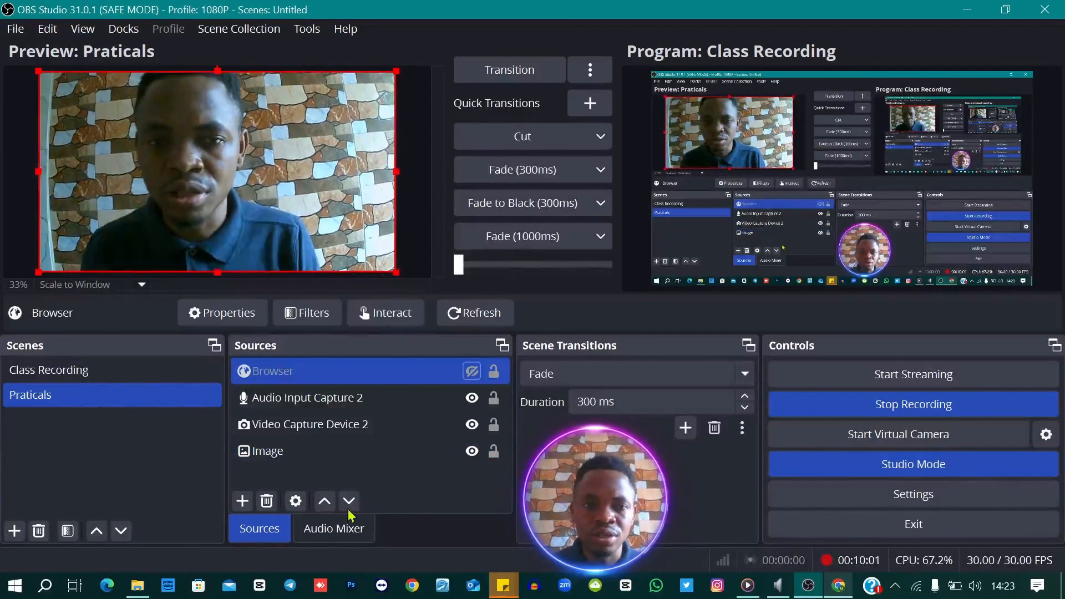
{"action": "left_click", "coordinate": [242, 501]}
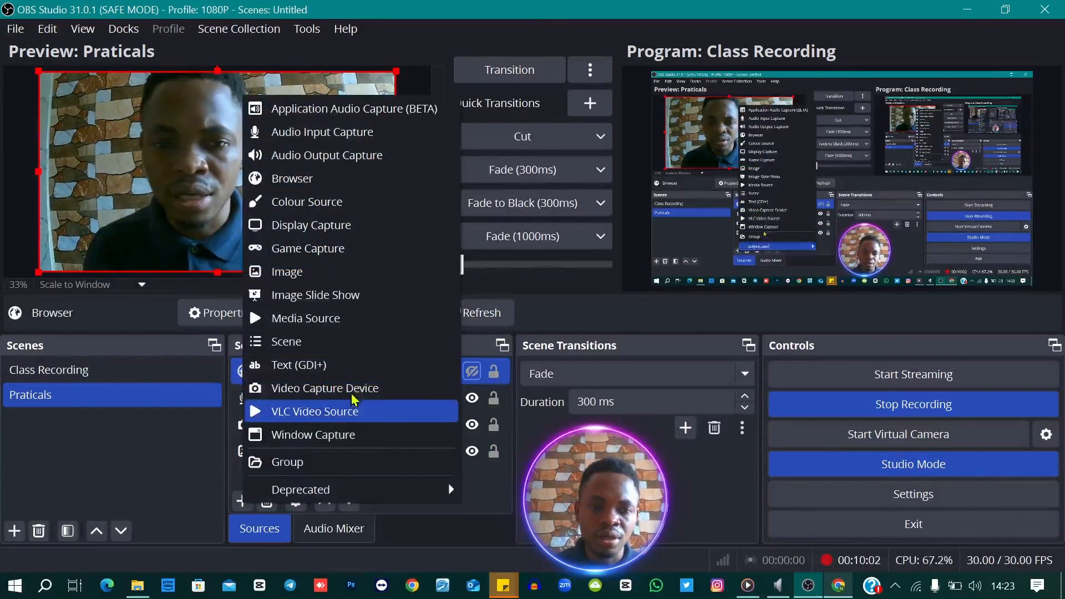
{"action": "left_click", "coordinate": [314, 413]}
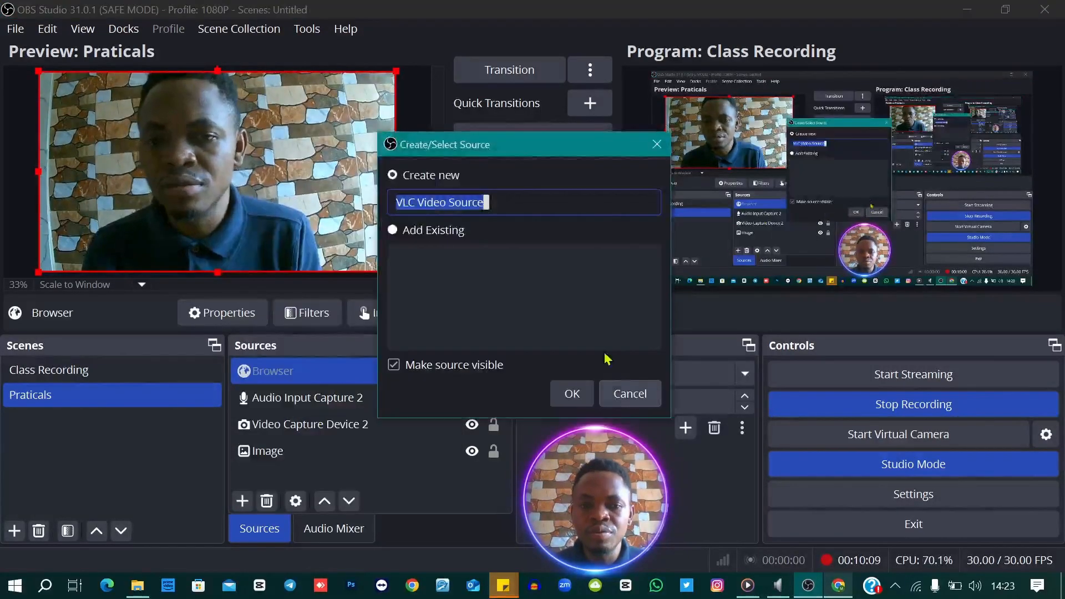
{"action": "left_click", "coordinate": [572, 394]}
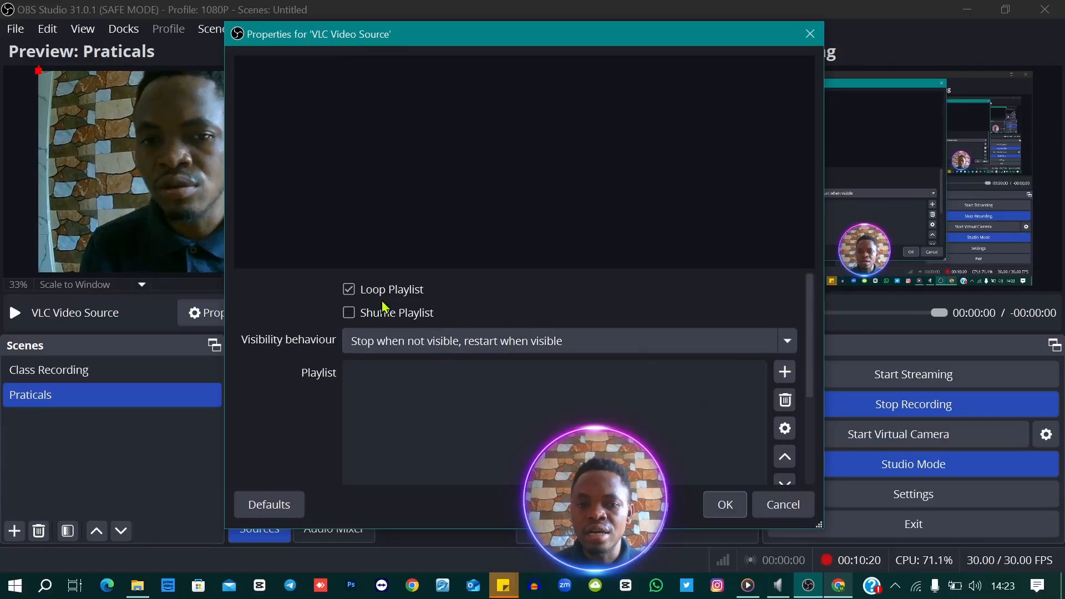
Step: Examine the VLC Video Source's playlist, network caching, audio track and subtitle options, and dismiss its properties
{"action": "left_click", "coordinate": [785, 371]}
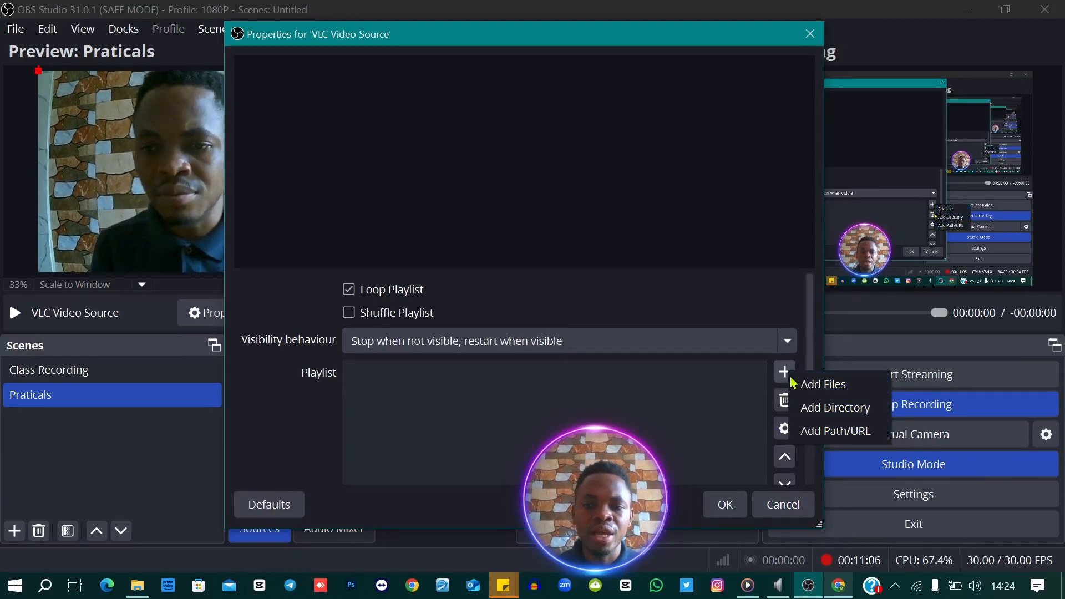
{"action": "left_click", "coordinate": [746, 315]}
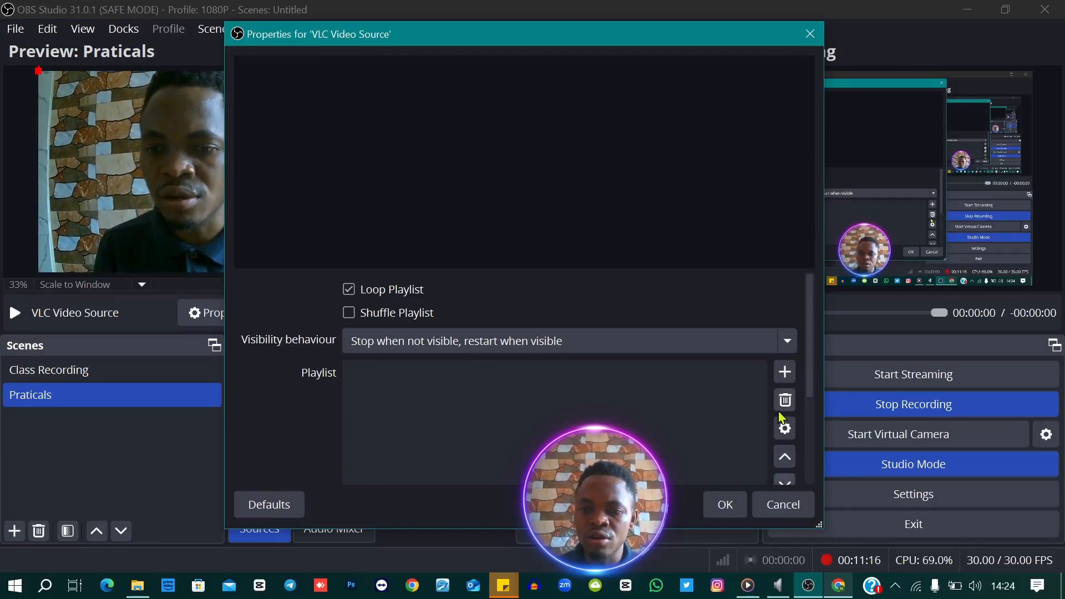
{"action": "scroll", "coordinate": [784, 433], "scroll_direction": "down", "scroll_amount": 3}
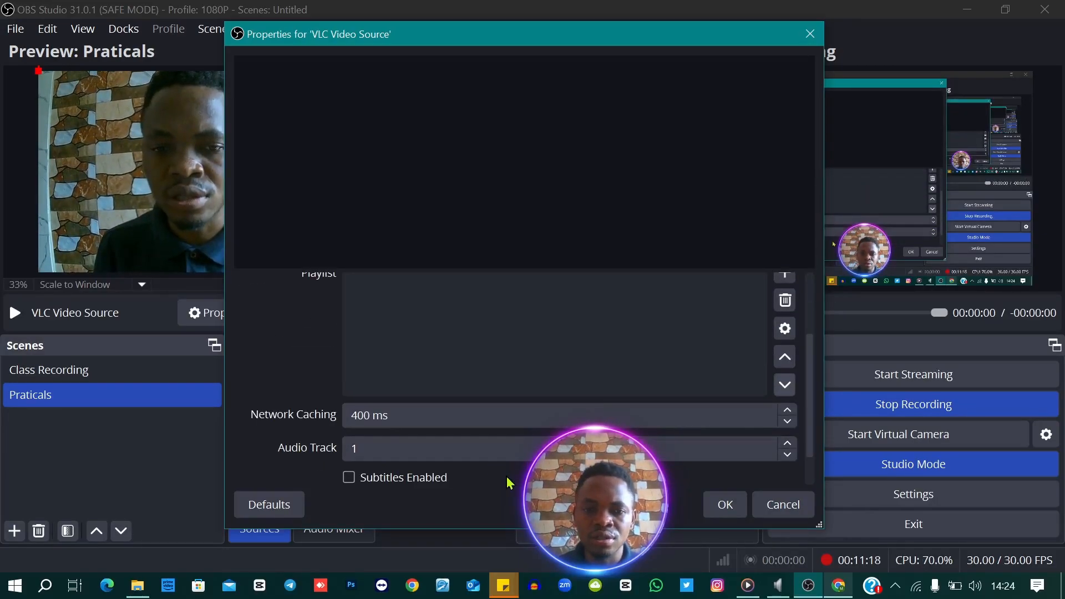
{"action": "scroll", "coordinate": [554, 338], "scroll_direction": "up", "scroll_amount": 3}
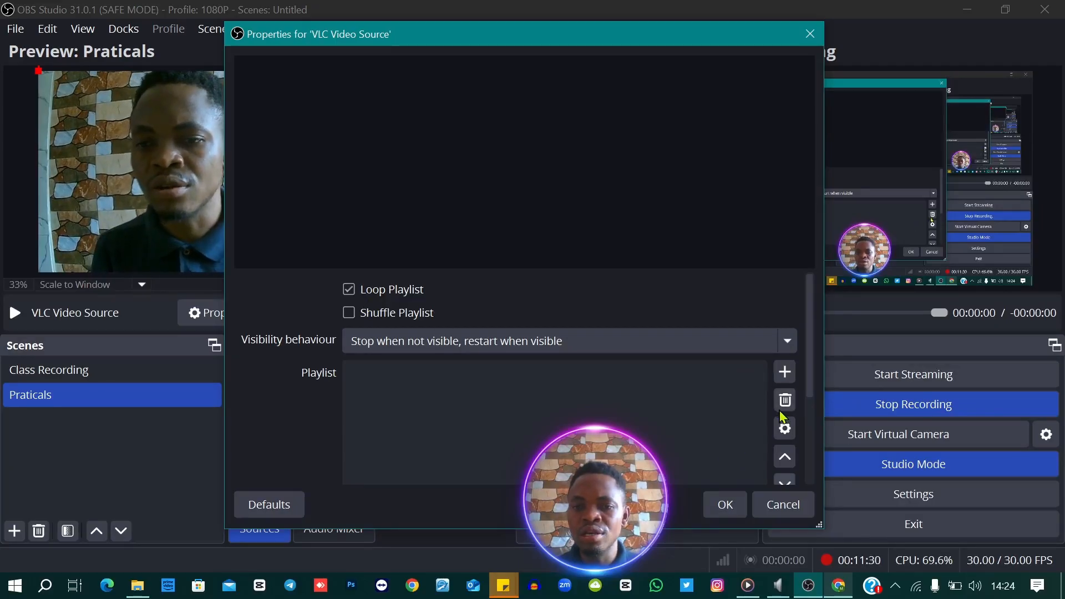
{"action": "left_click", "coordinate": [783, 504]}
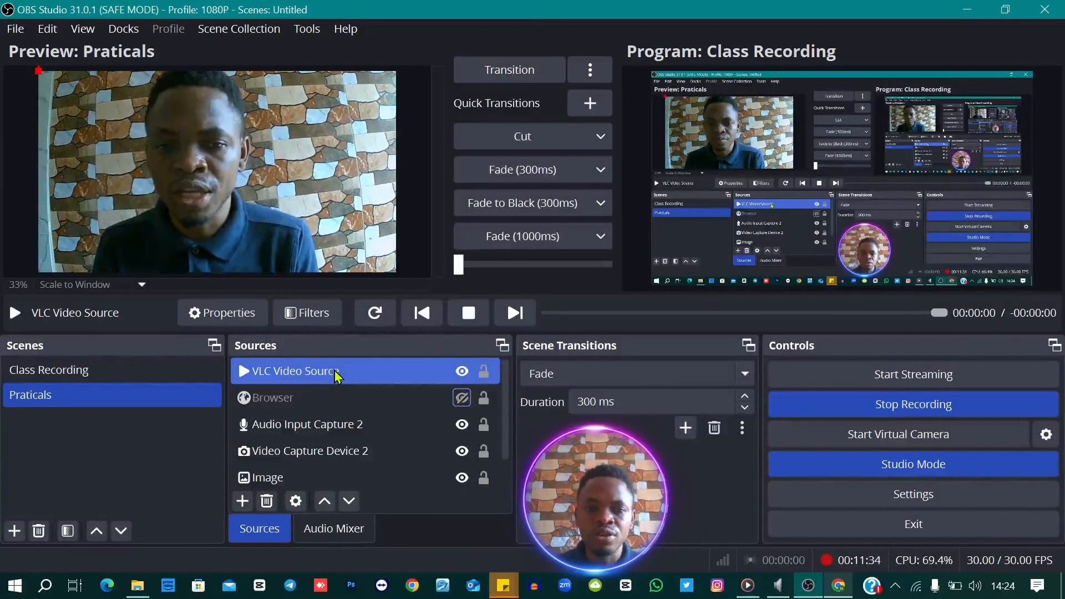
Step: Add a new Image Slide Show source to the Praticals scene, keeping the default name
{"action": "left_click", "coordinate": [242, 501]}
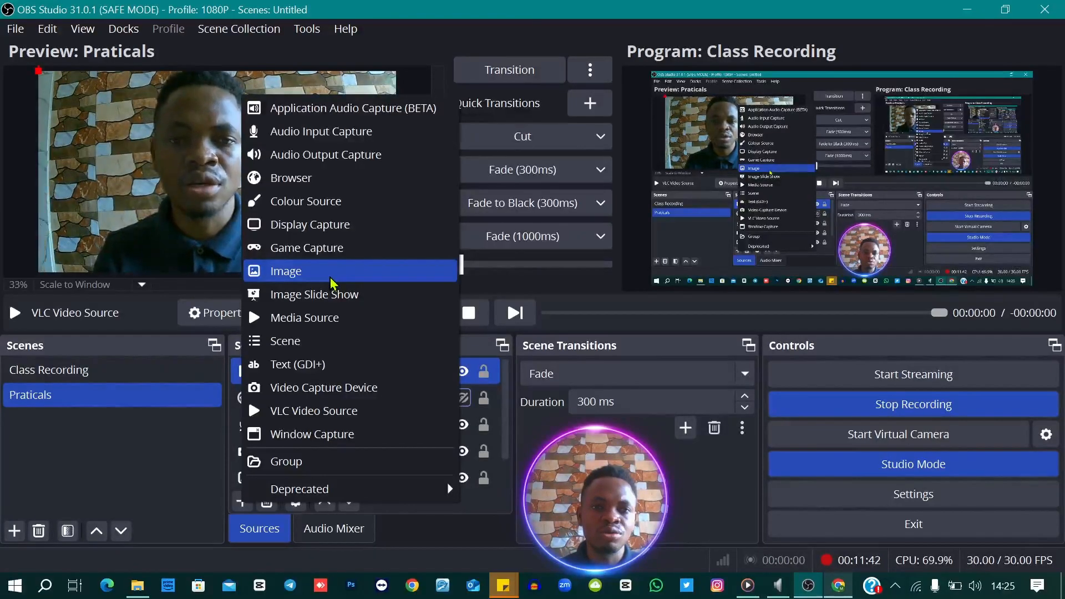
{"action": "left_click", "coordinate": [332, 293]}
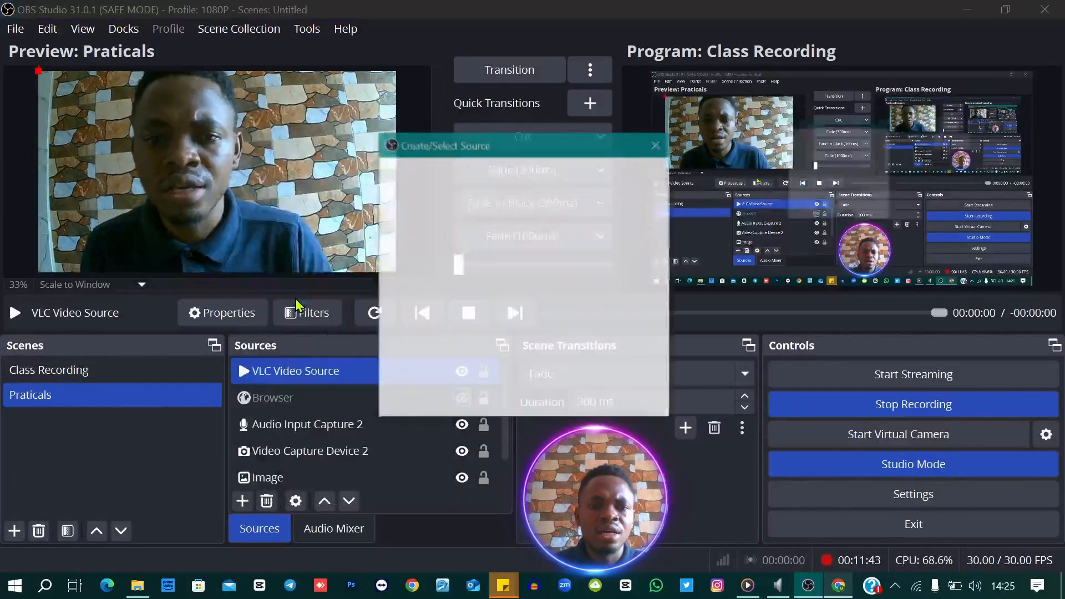
{"action": "left_click", "coordinate": [575, 395]}
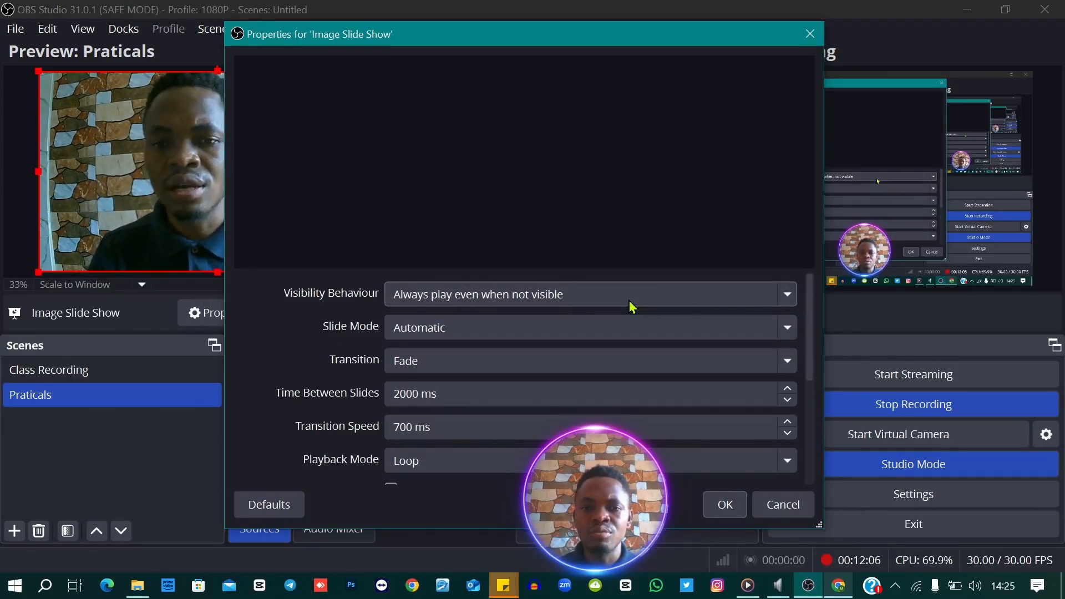
Step: Examine the slide show's bounding size, image file, playback and slide mode options, and dismiss its properties
{"action": "scroll", "coordinate": [561, 410], "scroll_direction": "down", "scroll_amount": 3}
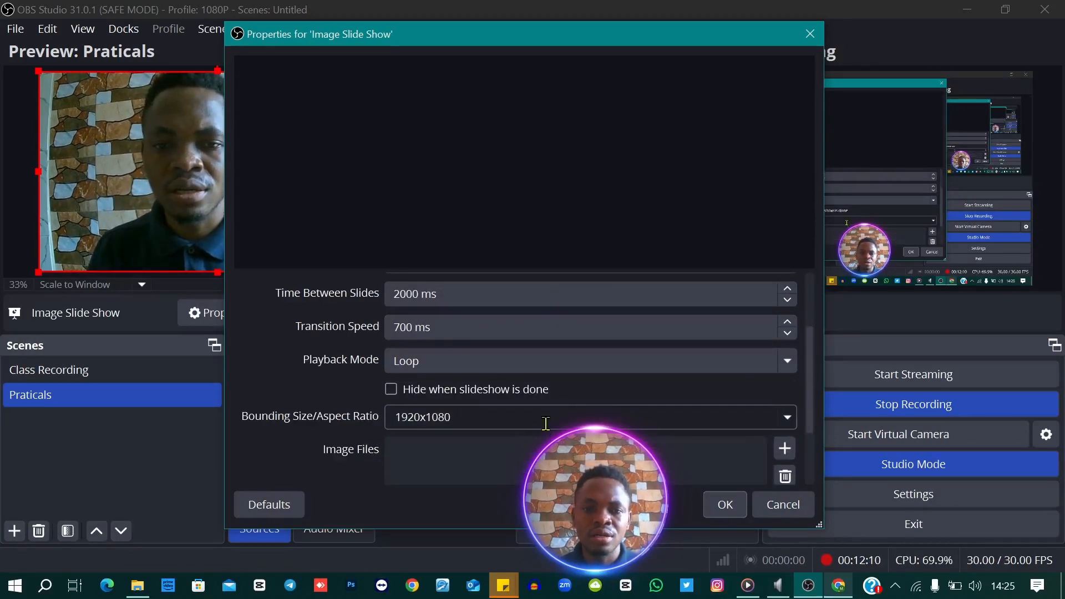
{"action": "left_click", "coordinate": [546, 424]}
{"action": "scroll", "coordinate": [571, 409], "scroll_direction": "down", "scroll_amount": 2}
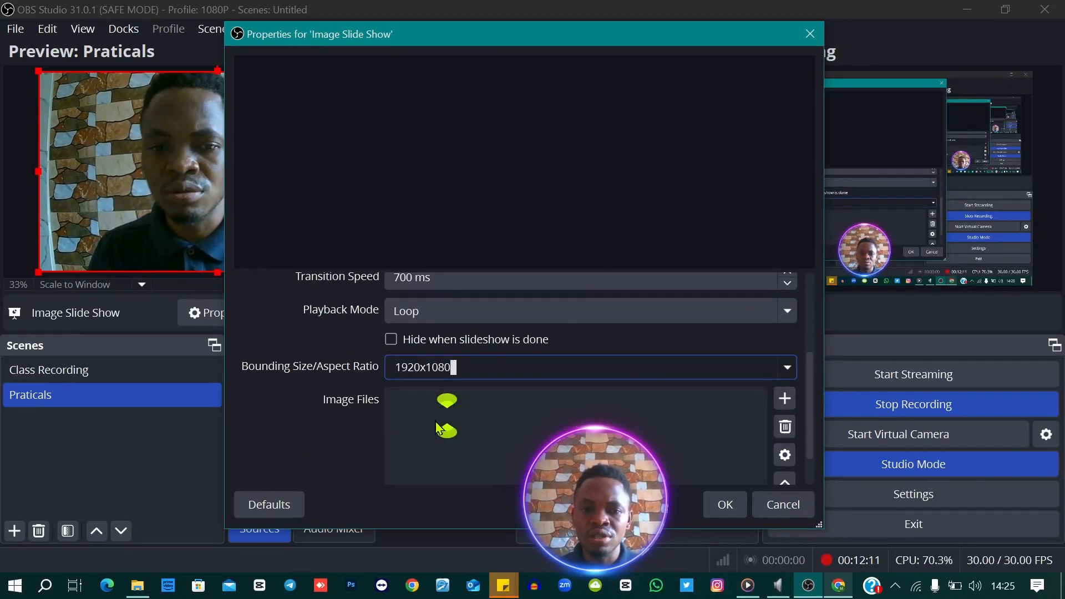
{"action": "left_click", "coordinate": [784, 399]}
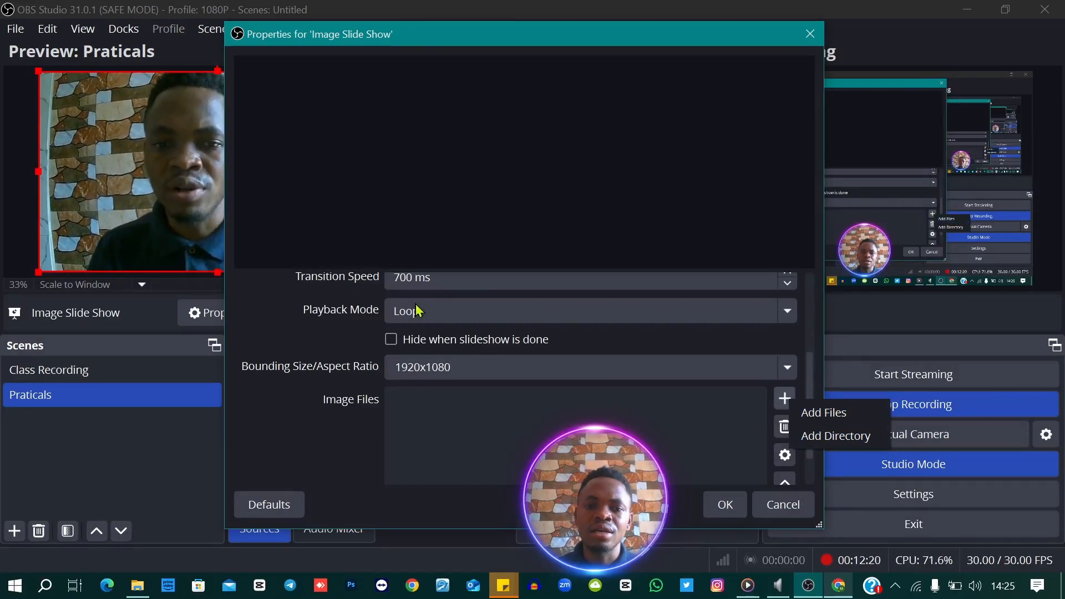
{"action": "left_click", "coordinate": [760, 350]}
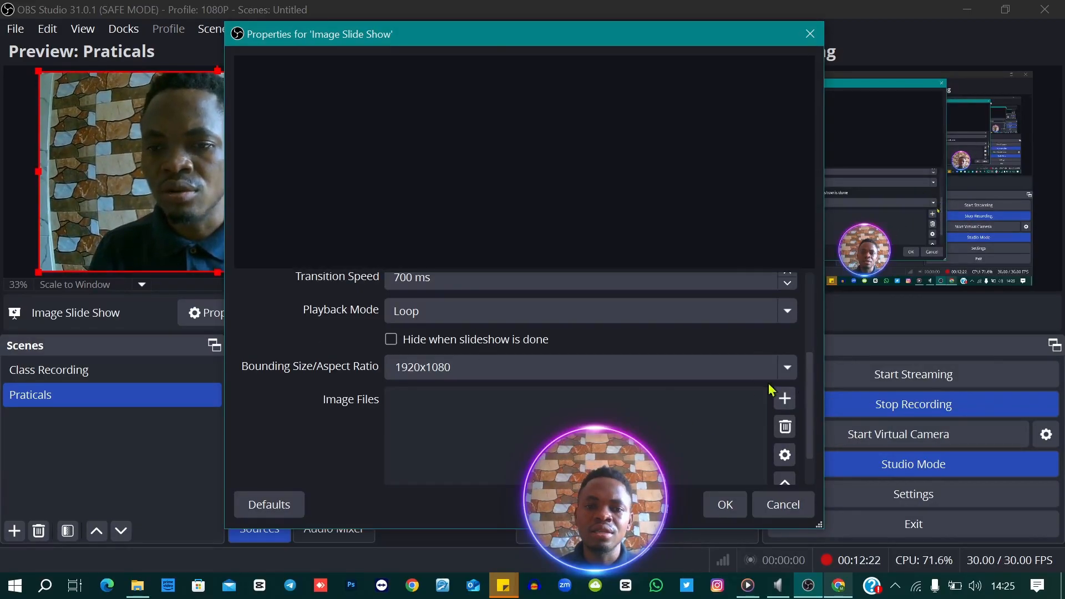
{"action": "left_click", "coordinate": [716, 367]}
{"action": "scroll", "coordinate": [257, 359], "scroll_direction": "up", "scroll_amount": 3}
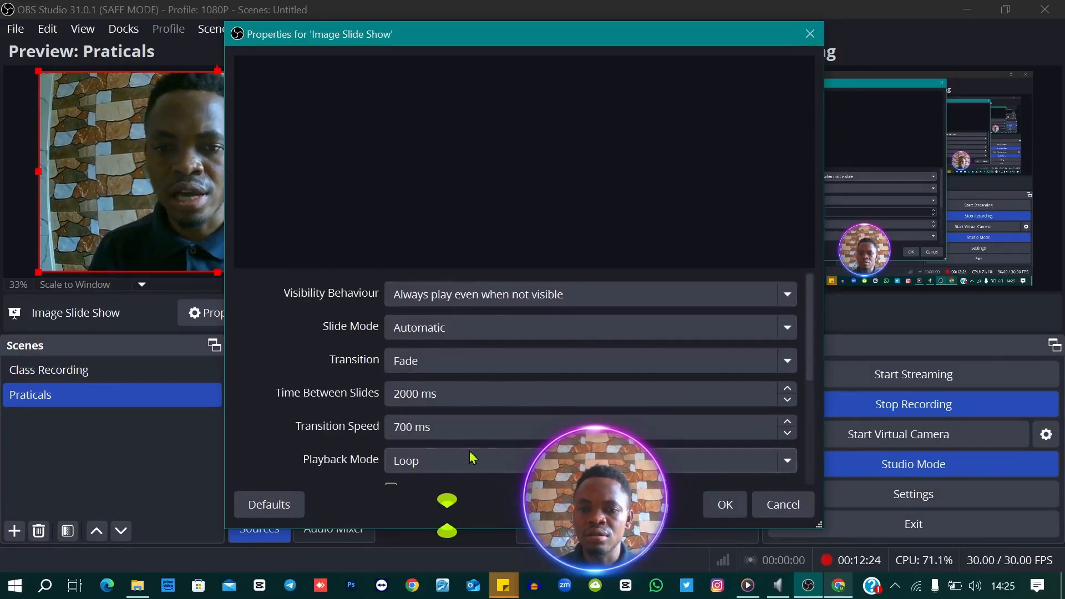
{"action": "left_click", "coordinate": [447, 333]}
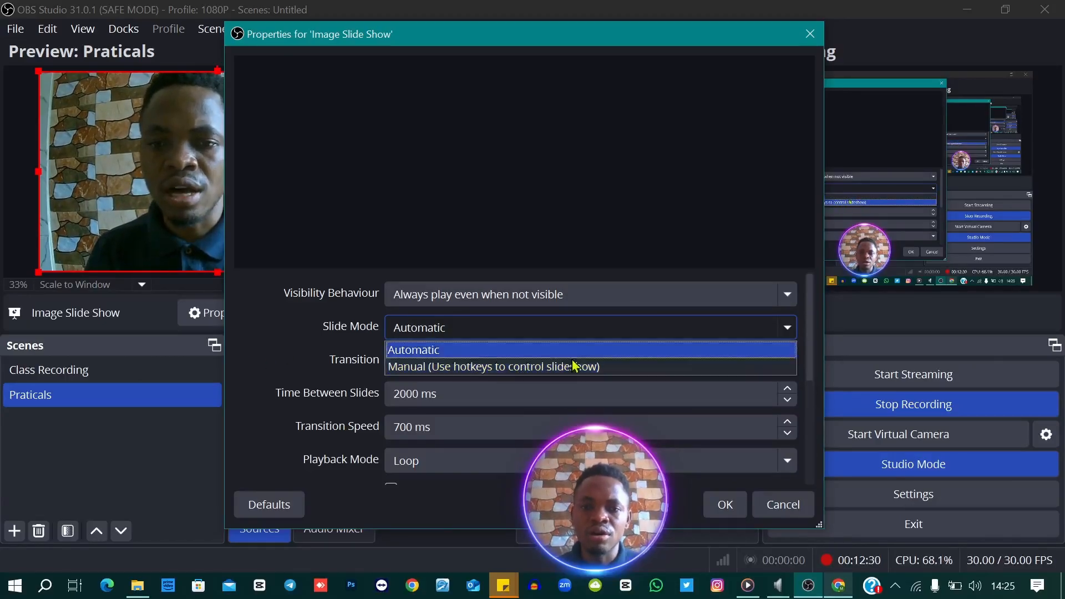
{"action": "left_click", "coordinate": [549, 350]}
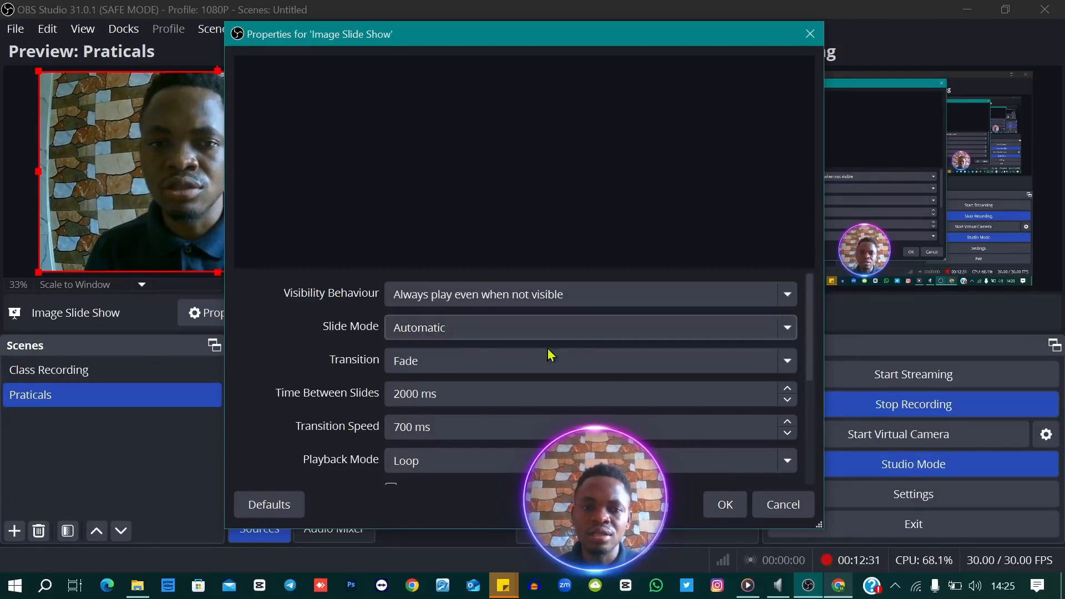
{"action": "left_click", "coordinate": [782, 504]}
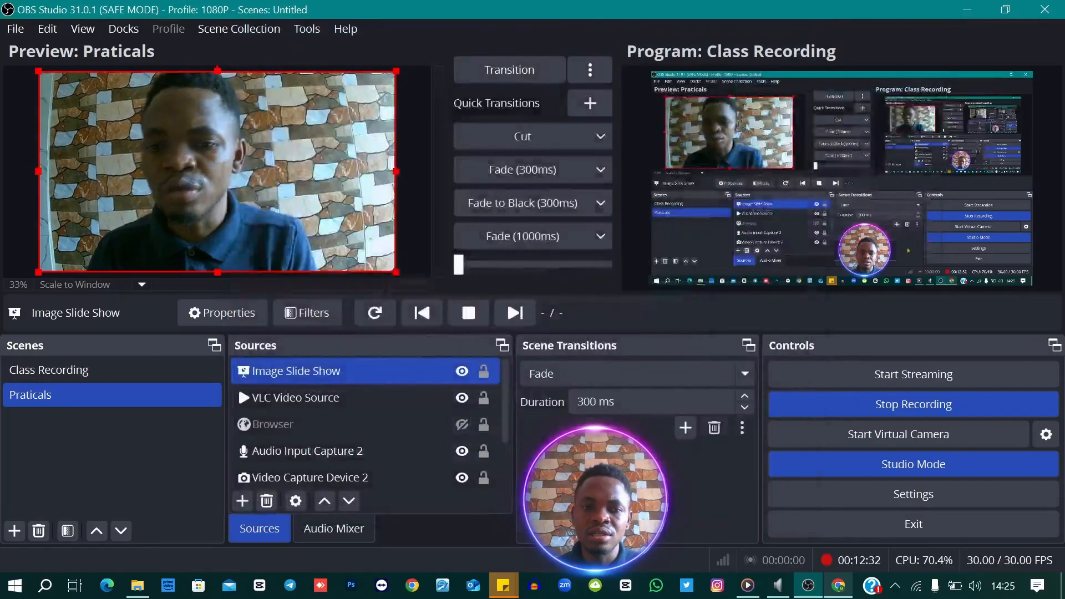
Step: Add a new Text (GDI+) source to the Praticals scene, keeping the default name
{"action": "left_click", "coordinate": [343, 382]}
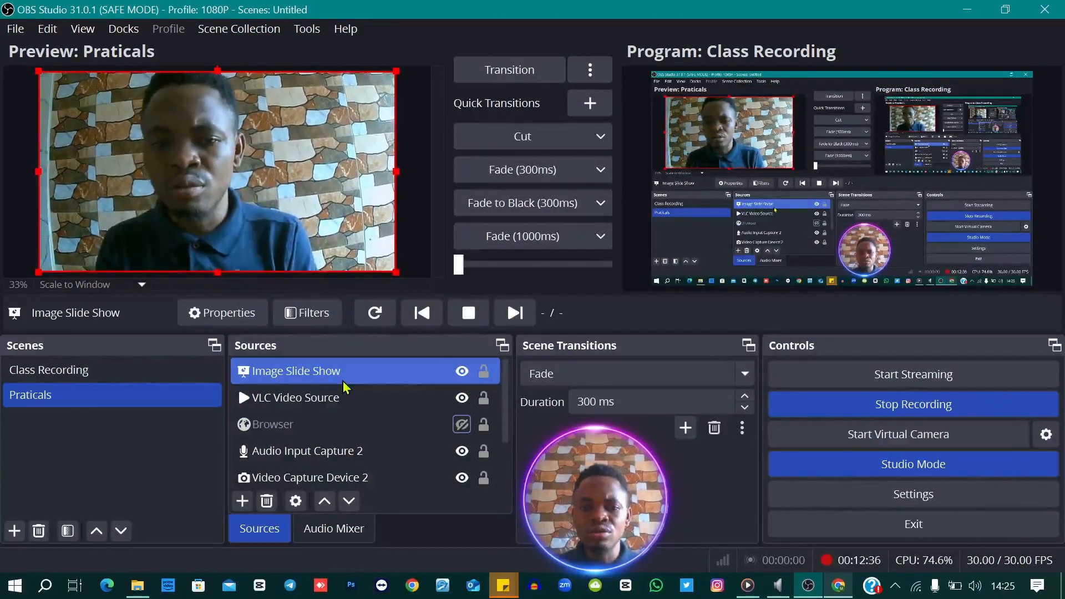
{"action": "left_click", "coordinate": [243, 501]}
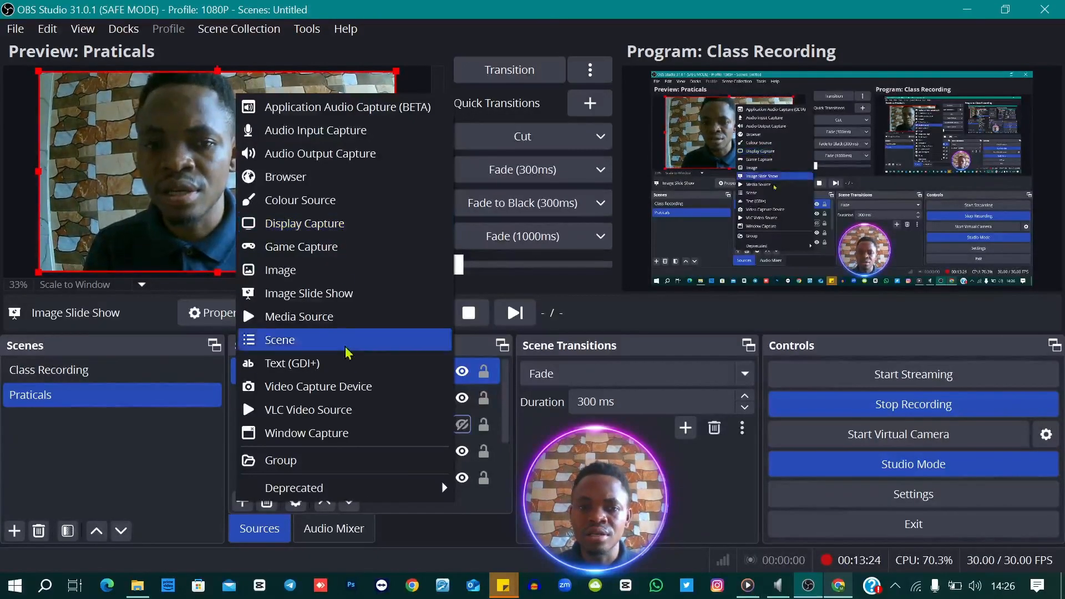
{"action": "left_click", "coordinate": [309, 371]}
{"action": "left_click", "coordinate": [572, 394]}
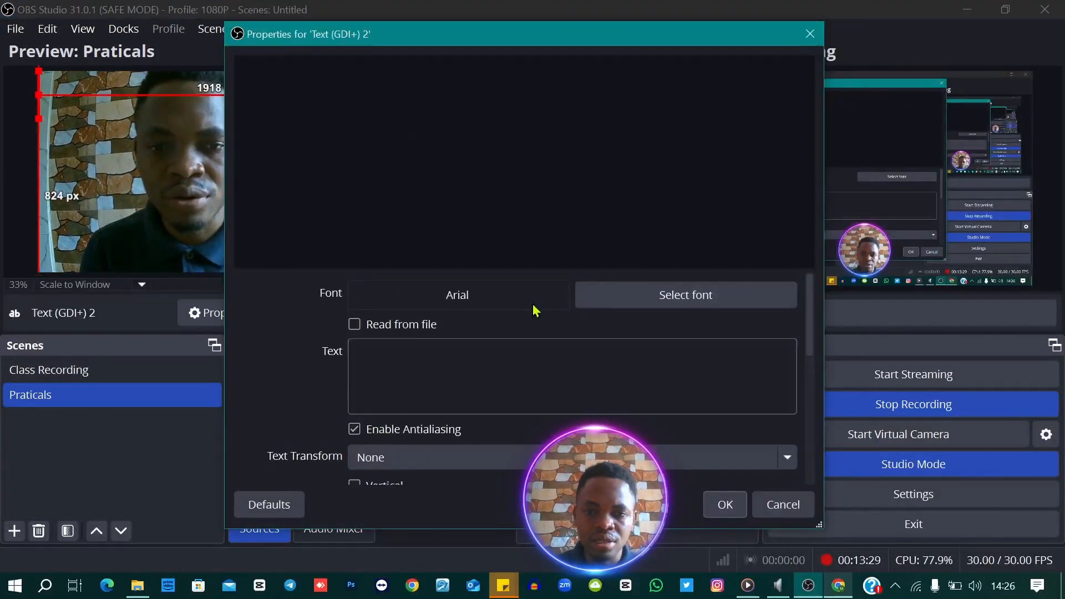
Step: Enter the presenter's full name as the source's text and place it, scaled down, near the lower edge of the camera image
{"action": "left_click", "coordinate": [410, 355]}
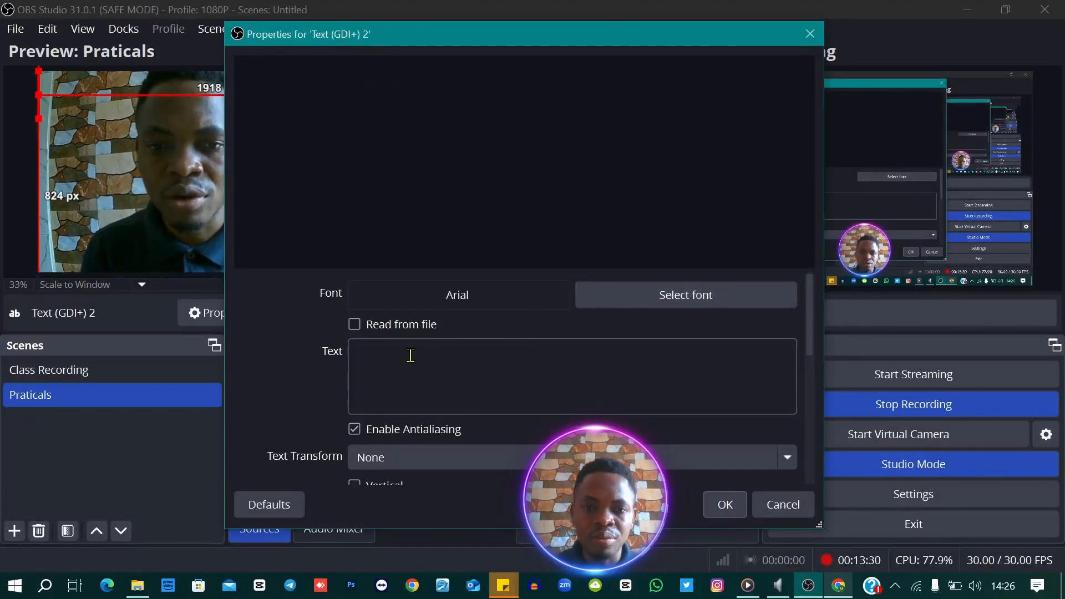
{"action": "type", "text": "Chukwu"}
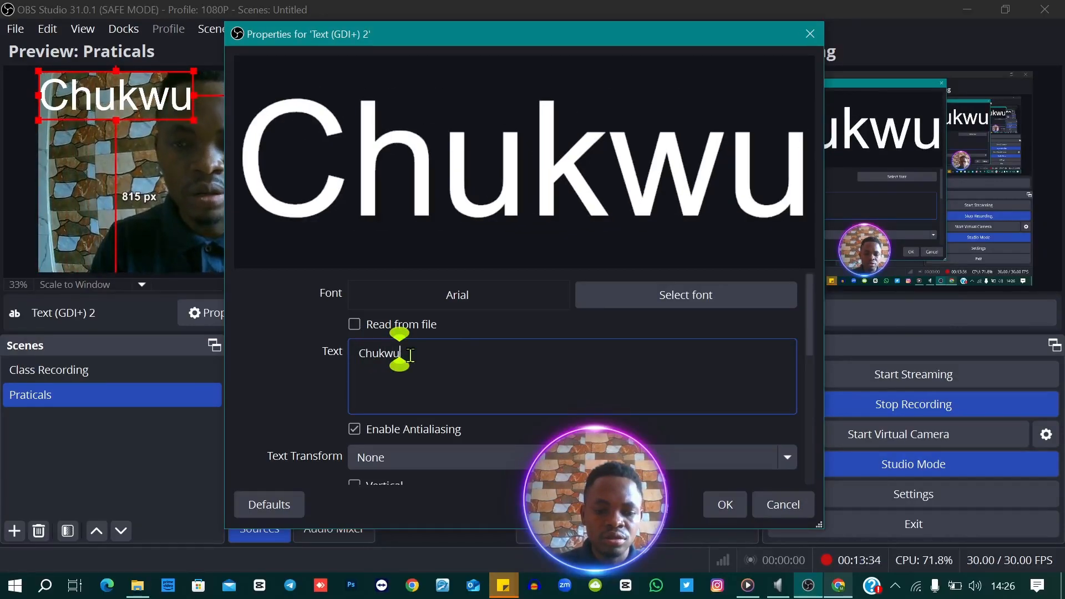
{"action": "type", "text": "ma E"}
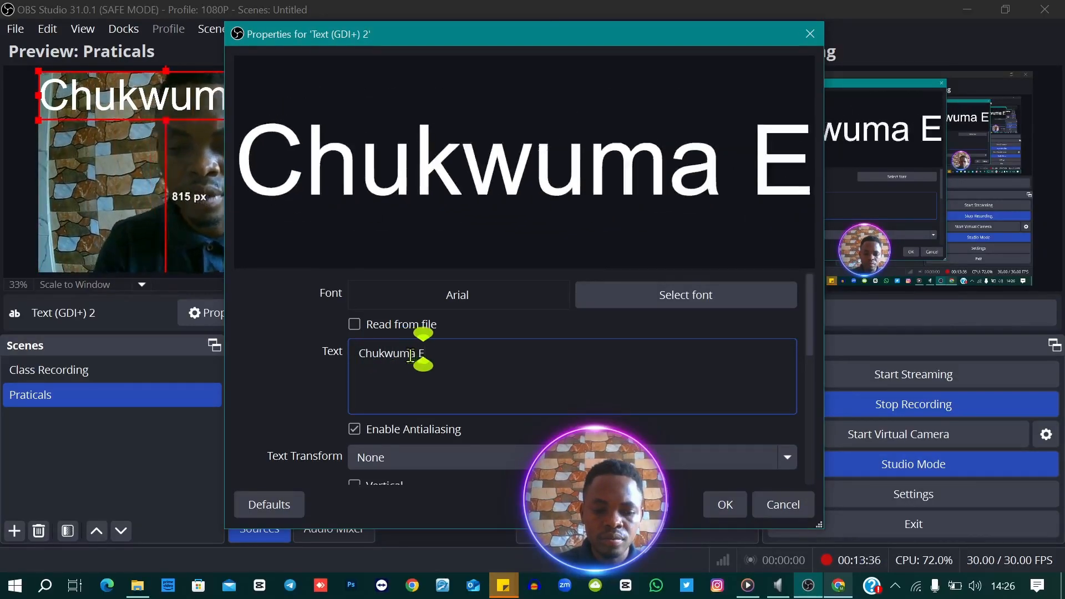
{"action": "type", "text": "ke"}
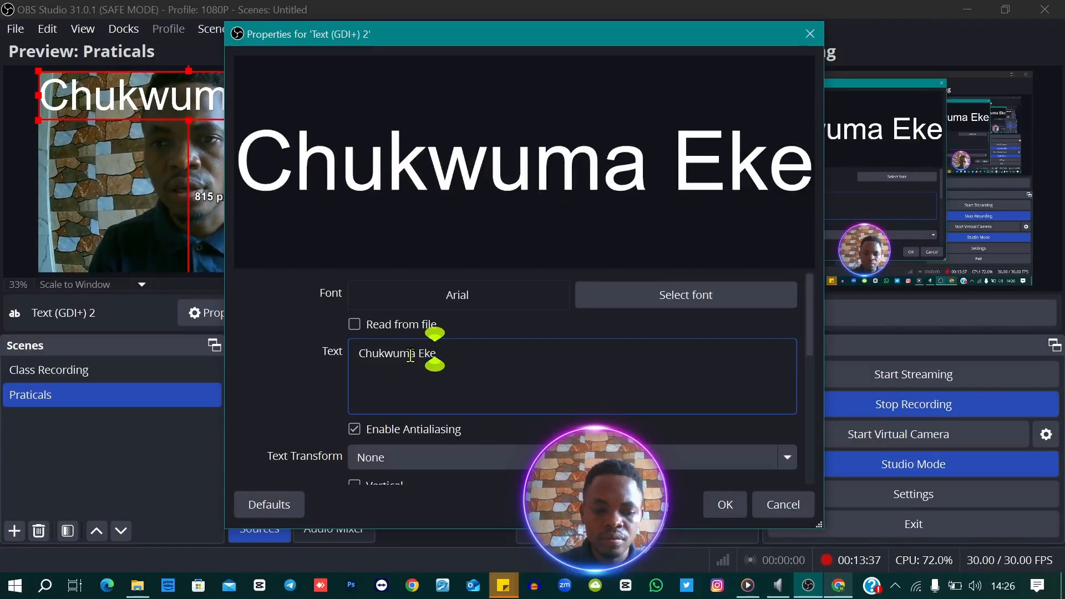
{"action": "left_click", "coordinate": [724, 504]}
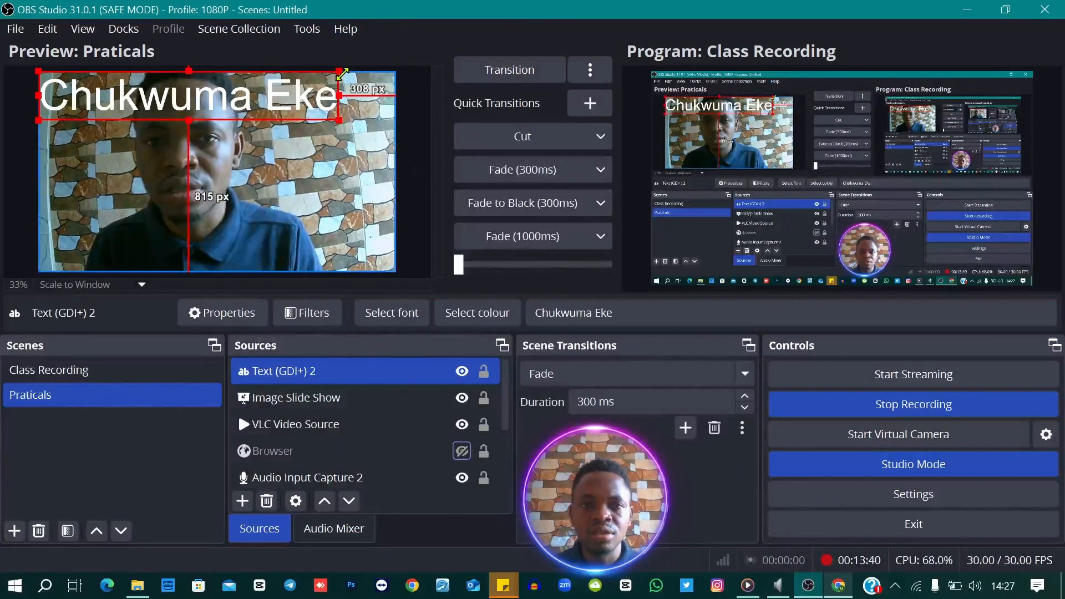
{"action": "left_click_drag", "start_coordinate": [158, 97], "coordinate": [203, 262]}
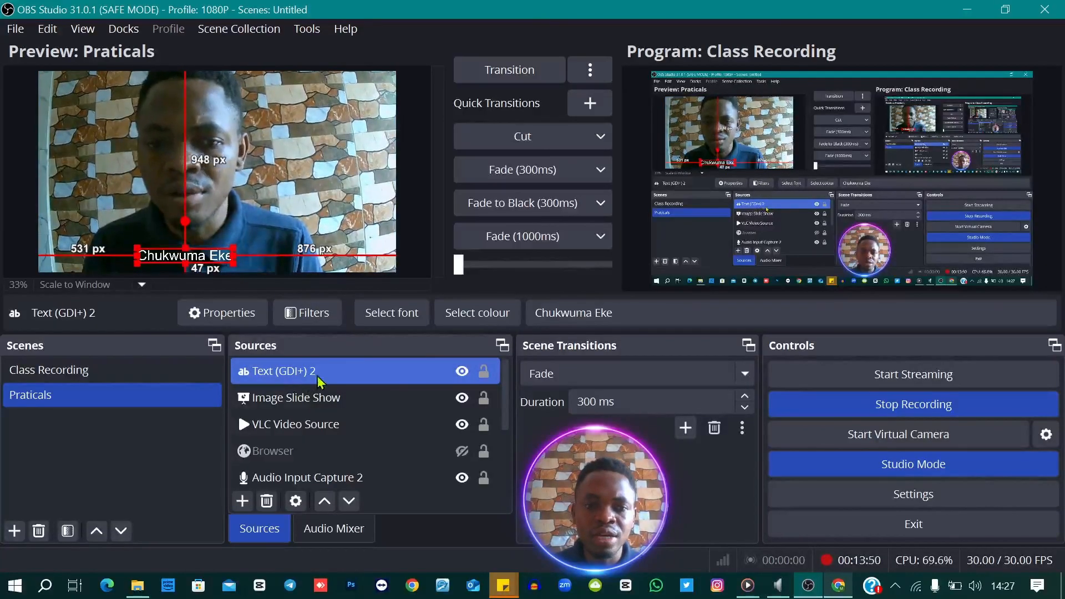
Step: Add a Scroll filter with the default name to the Text (GDI+) 2 source and set its horizontal speed to 245
{"action": "left_click", "coordinate": [313, 314]}
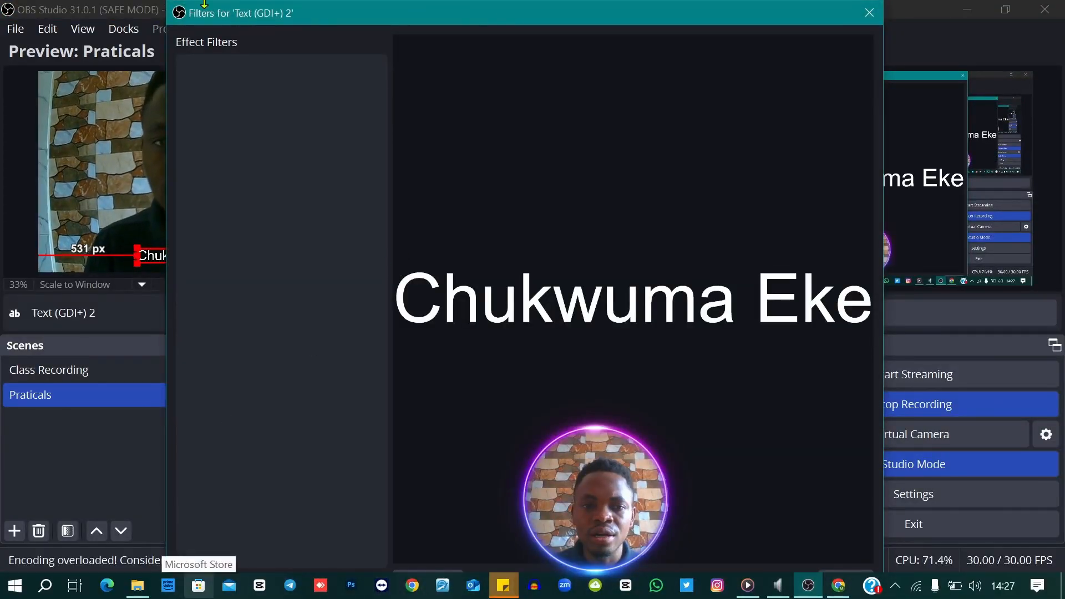
{"action": "left_click_drag", "start_coordinate": [209, 1], "coordinate": [223, 133]}
{"action": "left_click_drag", "start_coordinate": [357, 145], "coordinate": [351, 91]}
{"action": "left_click", "coordinate": [180, 532]}
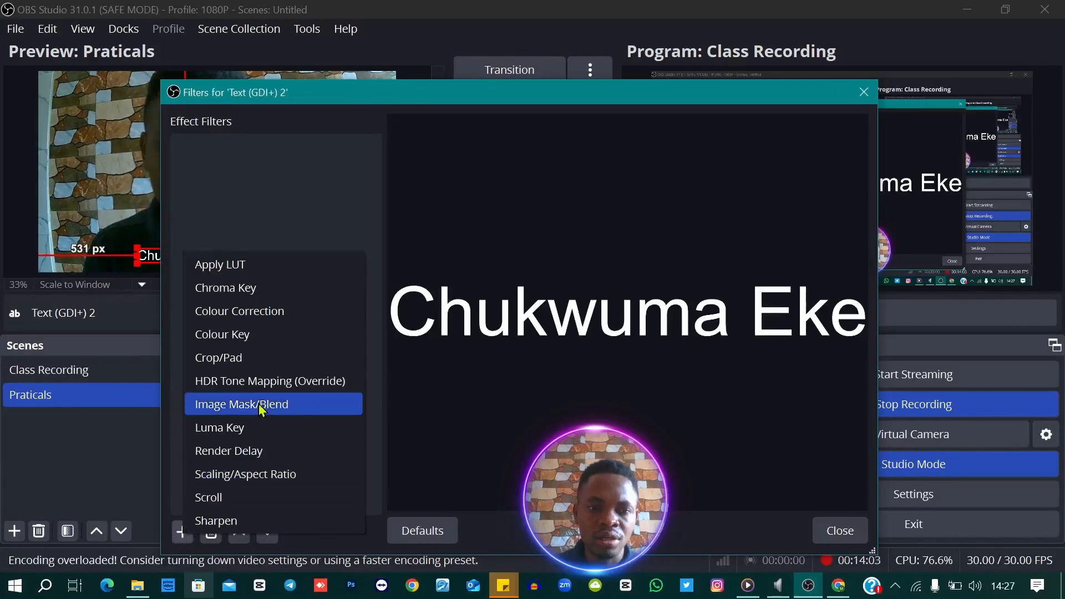
{"action": "left_click", "coordinate": [256, 503]}
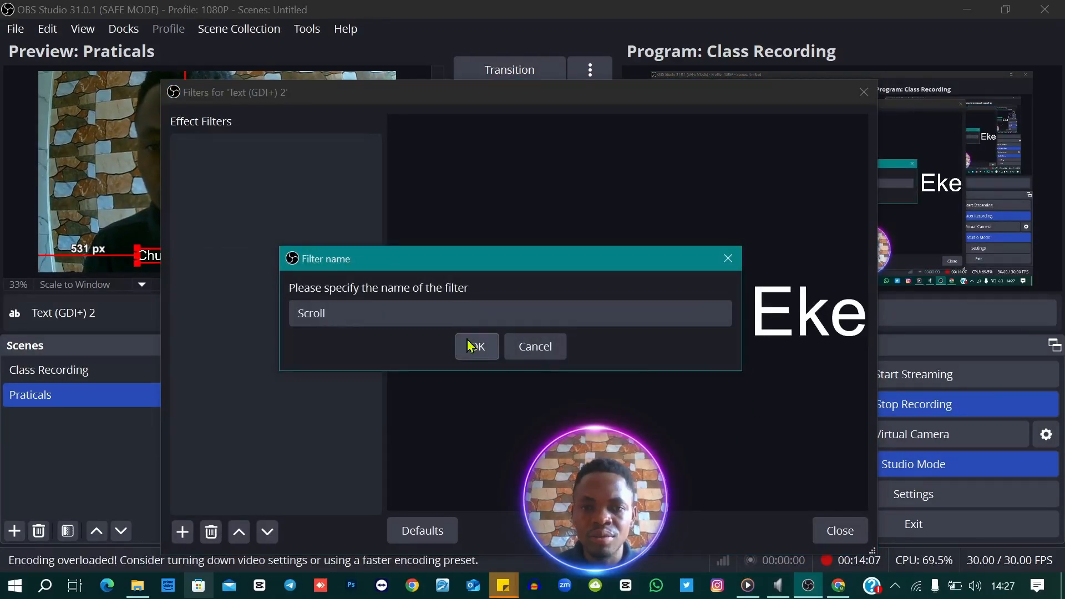
{"action": "left_click", "coordinate": [471, 346]}
{"action": "left_click_drag", "start_coordinate": [638, 319], "coordinate": [718, 325]}
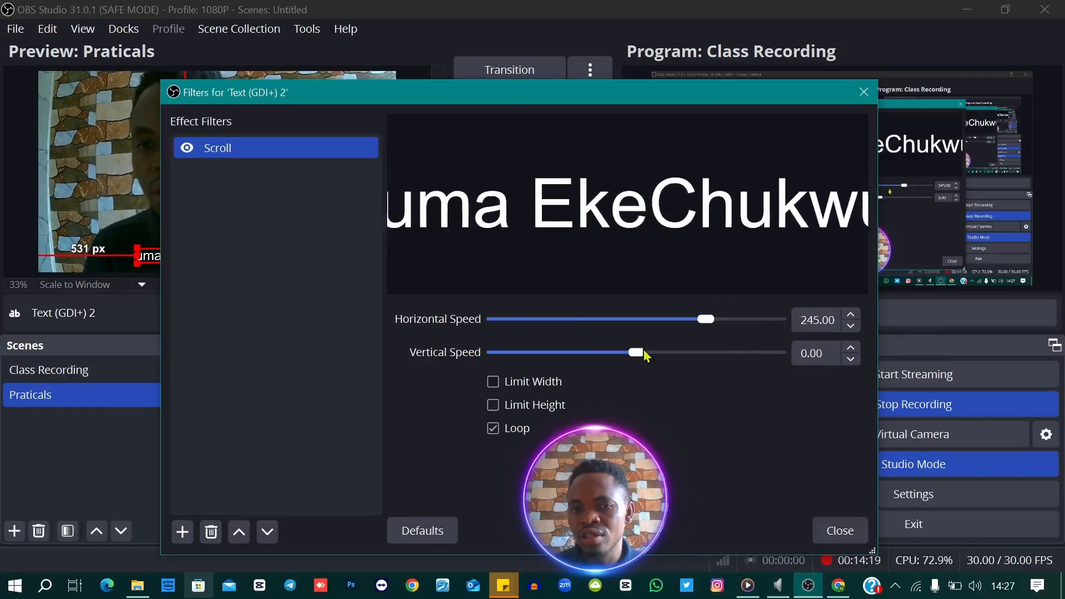
{"action": "left_click", "coordinate": [840, 531]}
Step: Reopen the Text (GDI+) 2 properties and append "||" and a second copy of the presenter's name to the text
{"action": "mouse_move", "coordinate": [233, 248]}
{"action": "left_mouse_down"}
{"action": "mouse_move", "coordinate": [268, 240]}
{"action": "mouse_move", "coordinate": [223, 249]}
{"action": "left_mouse_up"}
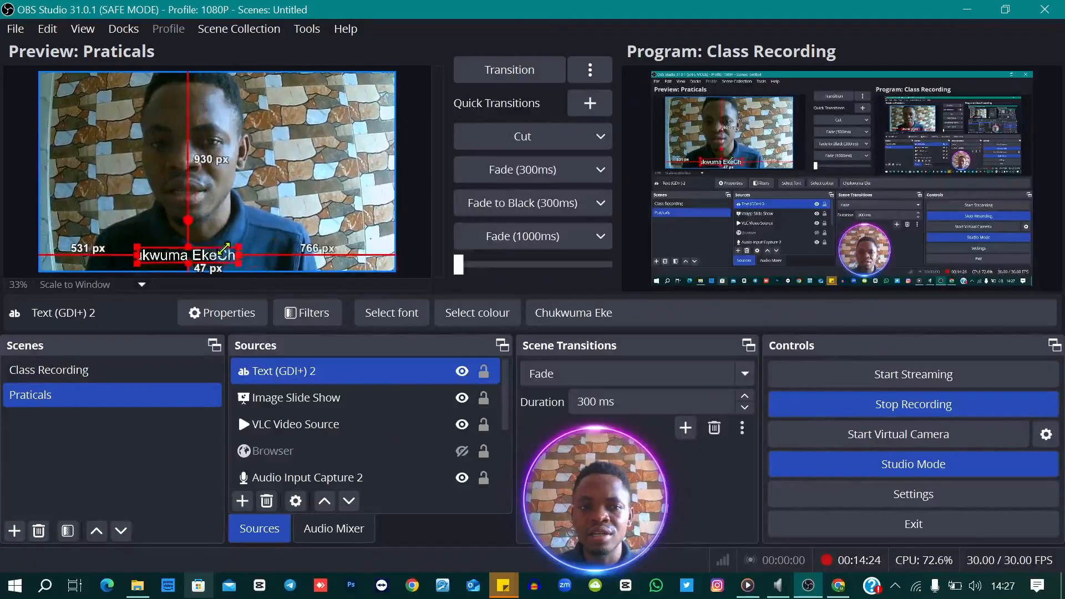
{"action": "double_click", "coordinate": [327, 378]}
{"action": "left_click_drag", "start_coordinate": [444, 353], "coordinate": [340, 365]}
{"action": "key", "text": "ctrl+c"}
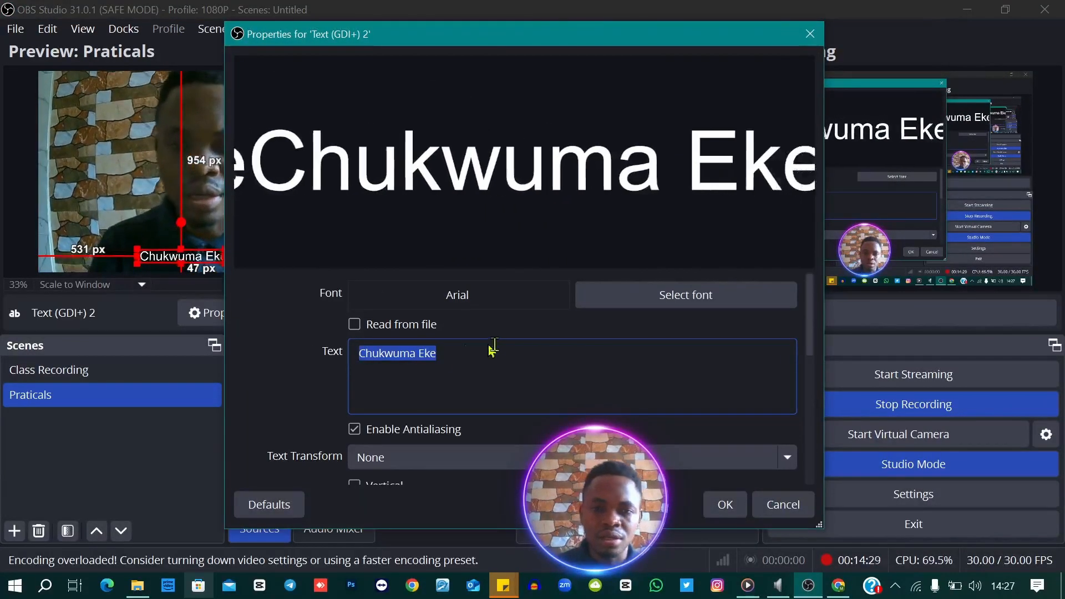
{"action": "left_click", "coordinate": [460, 353]}
{"action": "type", "text": "||"}
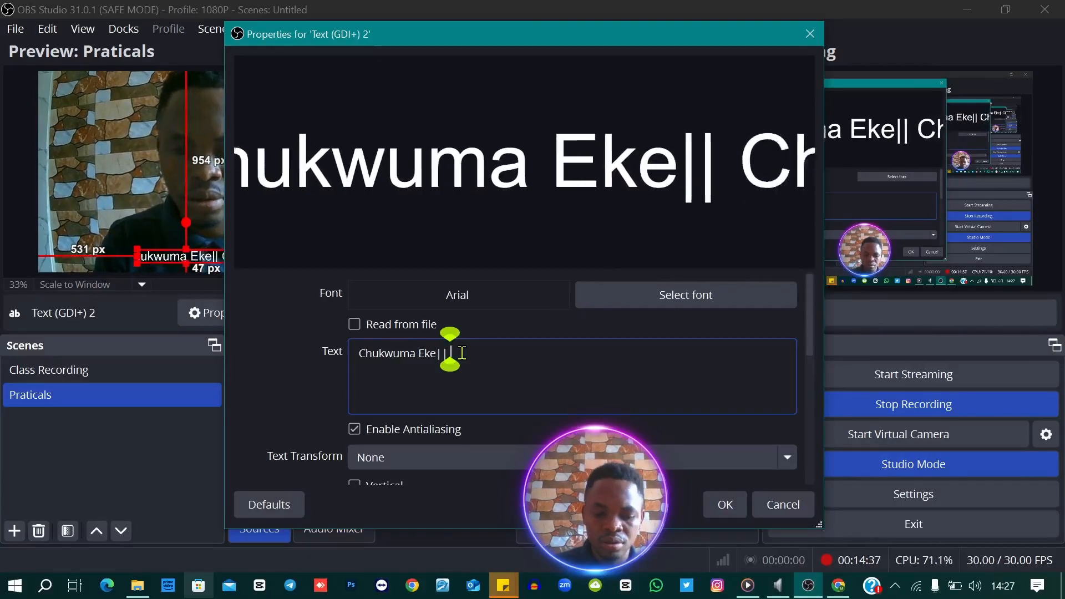
{"action": "key", "text": "ctrl+v"}
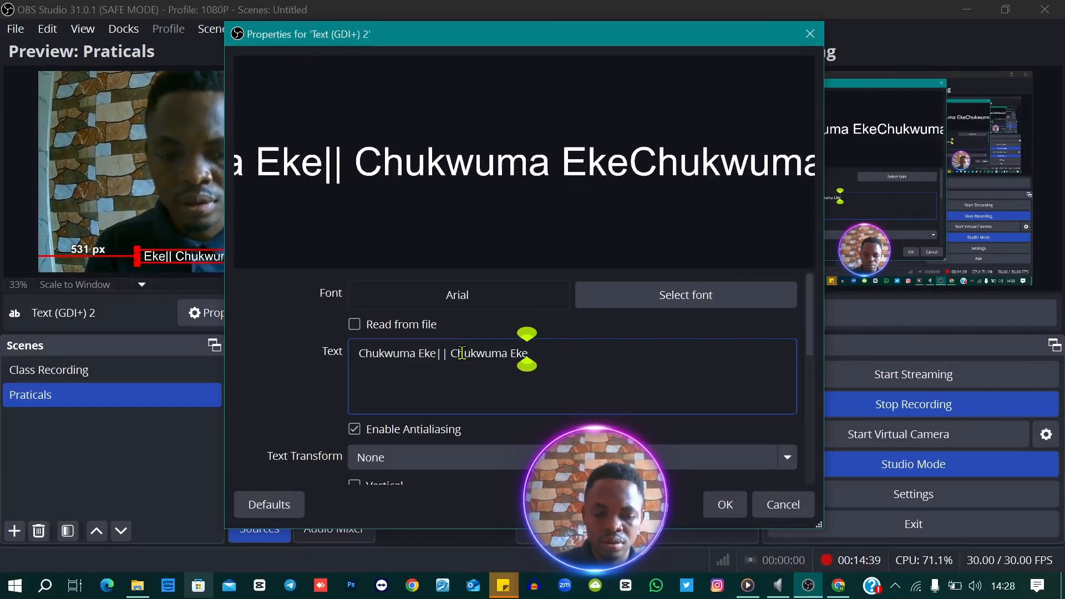
Step: Extend the text to four copies of the name separated by "||" and align its start with the camera image's left edge
{"action": "key", "text": "ctrl+a"}
{"action": "key", "text": "ctrl+c"}
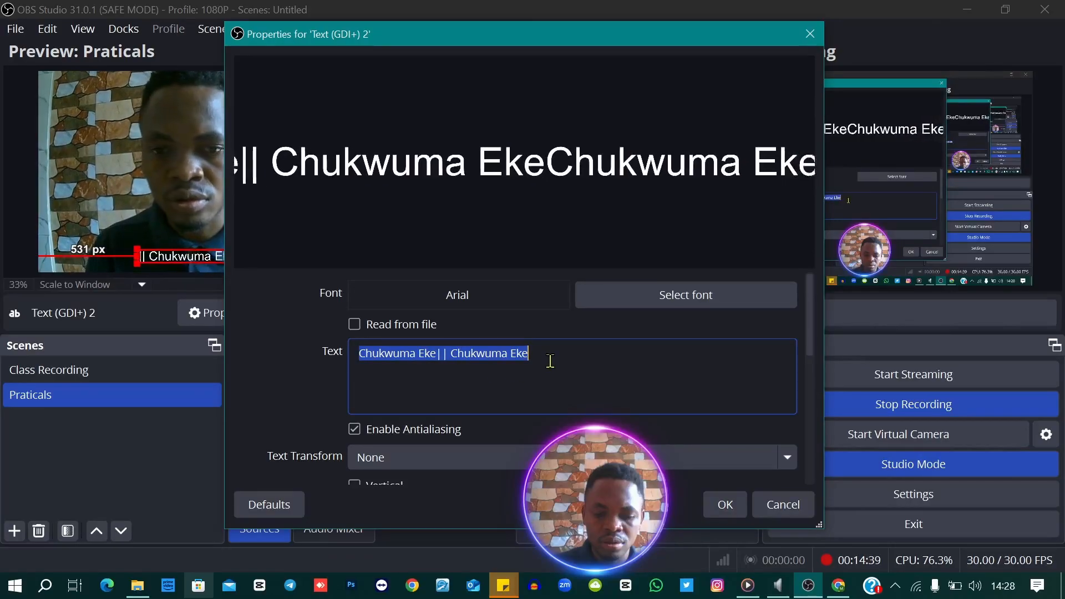
{"action": "left_click", "coordinate": [550, 361]}
{"action": "type", "text": "Eke||"}
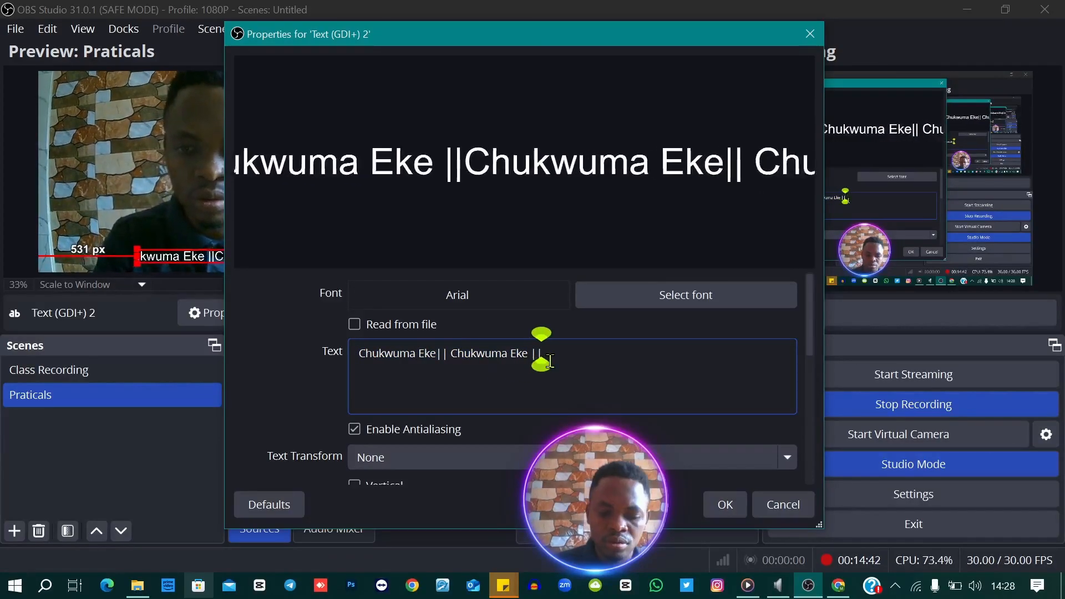
{"action": "key", "text": "ctrl+v"}
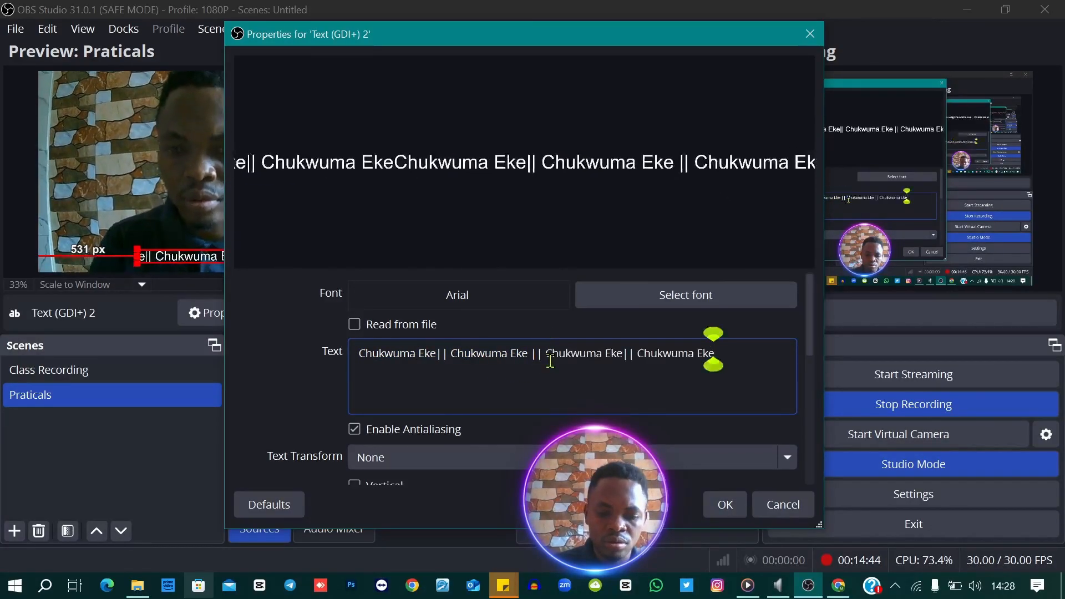
{"action": "left_click", "coordinate": [725, 505]}
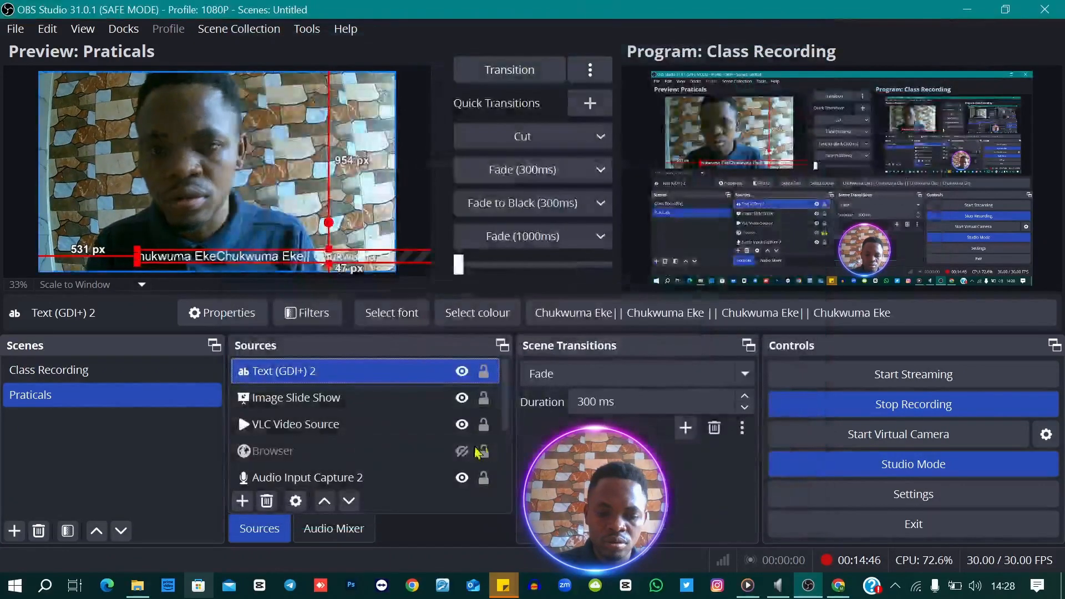
{"action": "left_click_drag", "start_coordinate": [187, 255], "coordinate": [97, 248]}
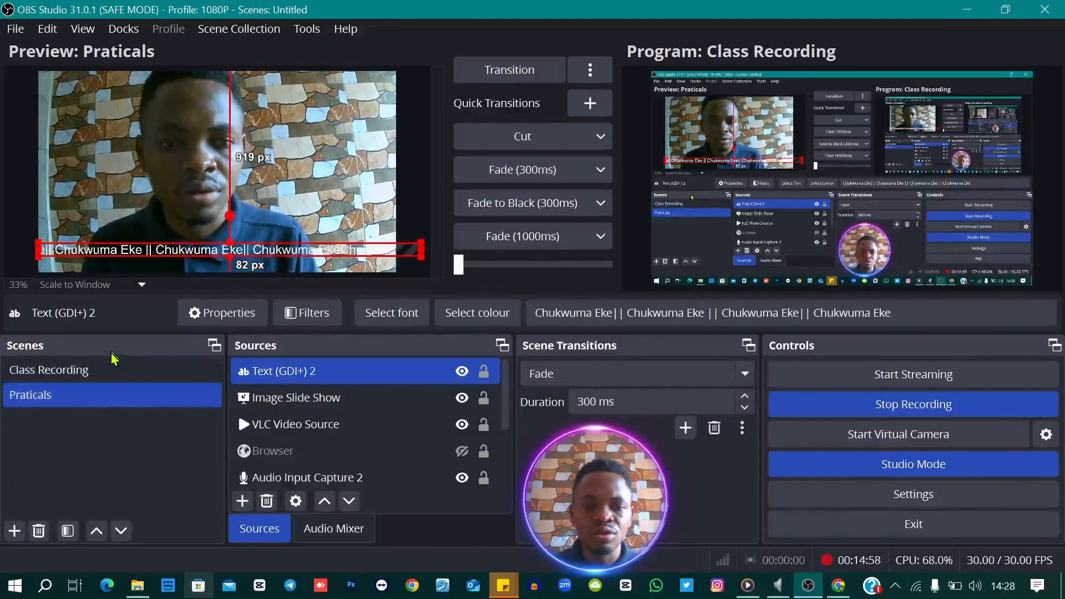
Step: Check the Class Recording scene and the audio mixer levels, and return to the sources of the Praticals scene
{"action": "left_click", "coordinate": [111, 371]}
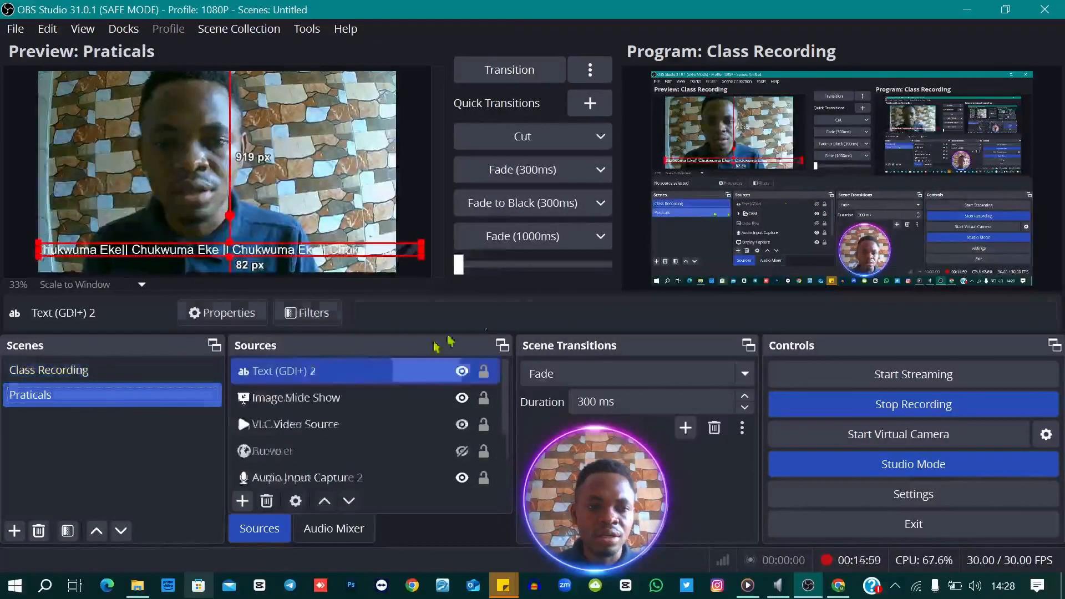
{"action": "left_click", "coordinate": [476, 133]}
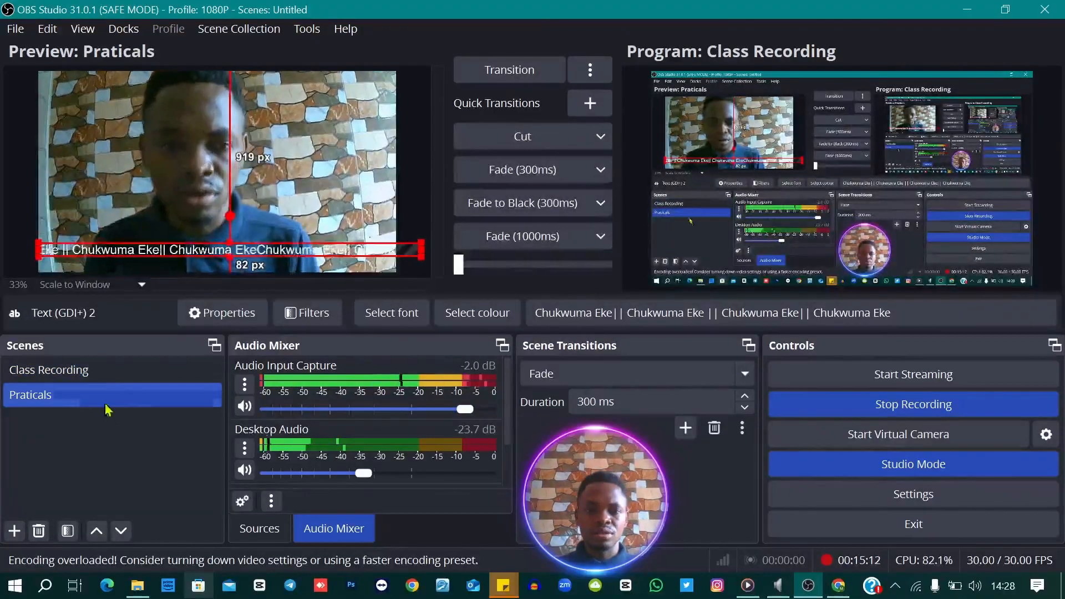
{"action": "left_click", "coordinate": [265, 532]}
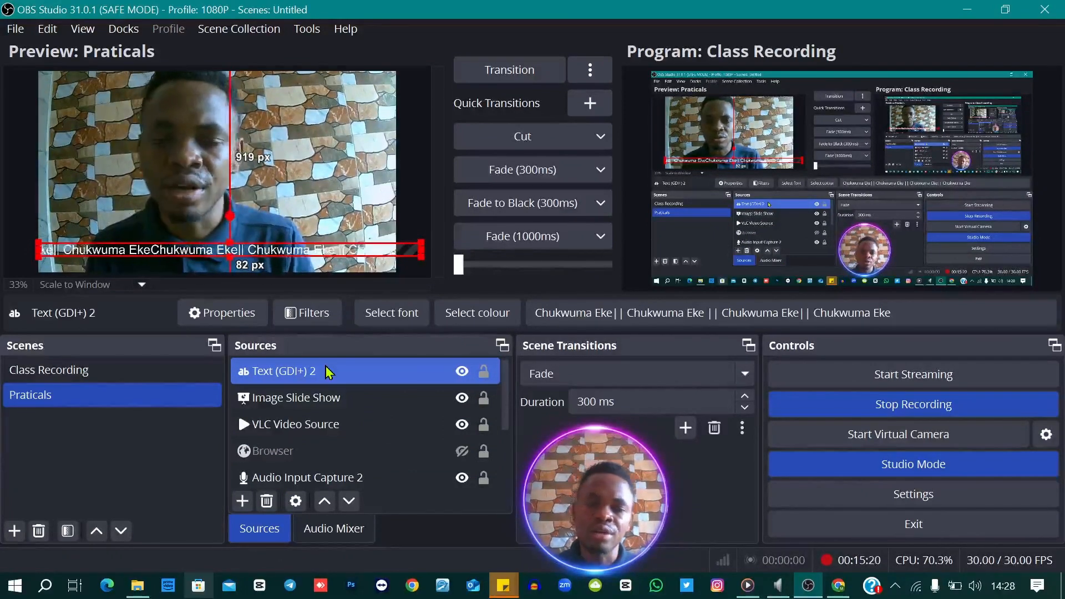
Step: Review the Audio Input Capture 2, Video Capture Device 2 and Image sources in the Praticals scene
{"action": "scroll", "coordinate": [314, 438], "scroll_direction": "down", "scroll_amount": 1}
{"action": "left_click", "coordinate": [314, 436]}
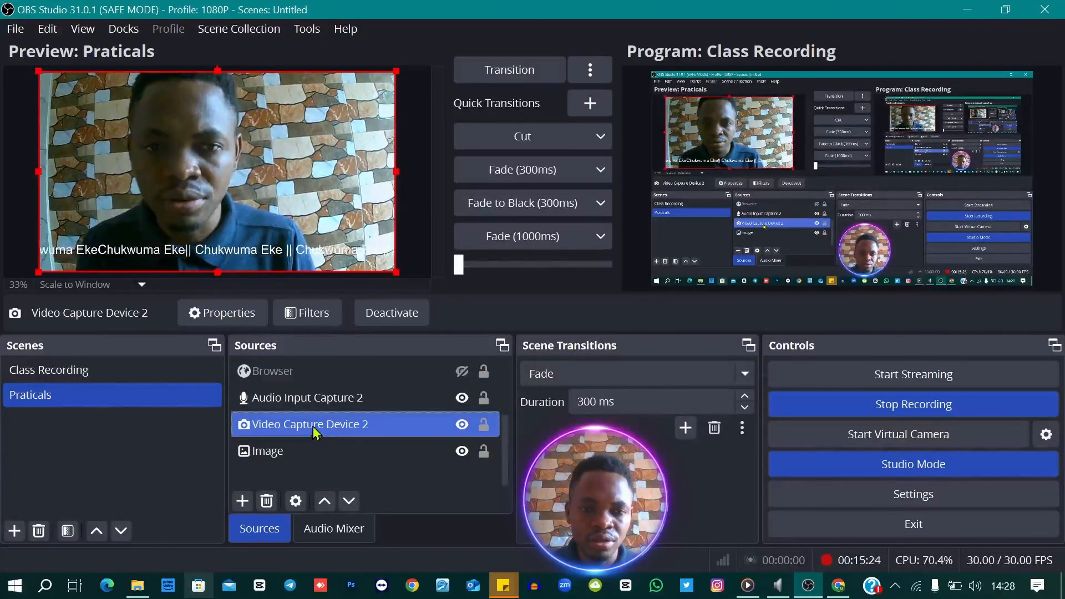
{"action": "scroll", "coordinate": [345, 404], "scroll_direction": "up", "scroll_amount": 1}
{"action": "scroll", "coordinate": [352, 433], "scroll_direction": "down", "scroll_amount": 1}
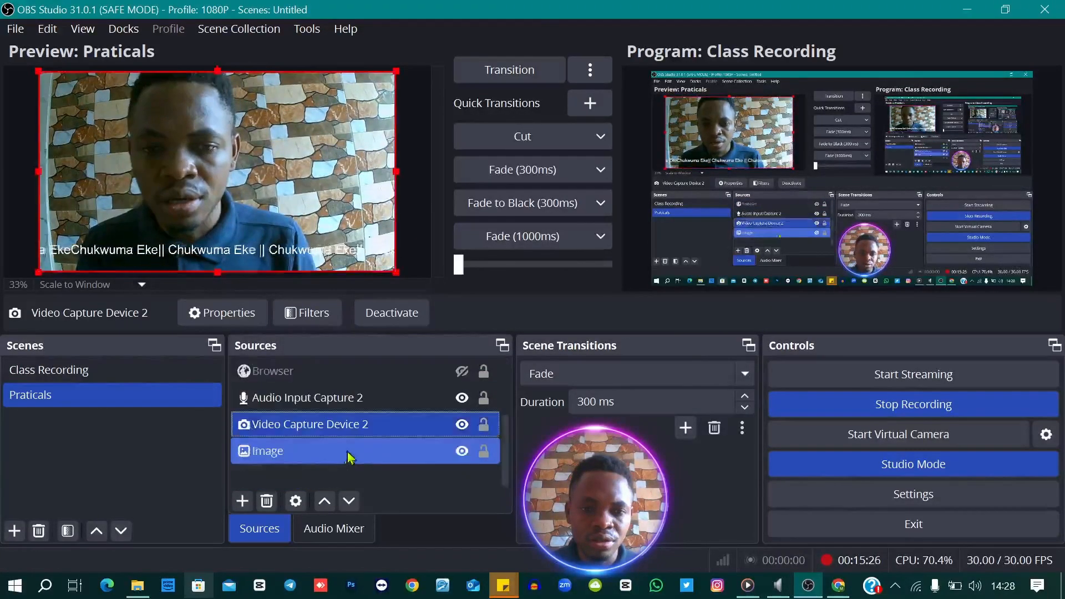
{"action": "left_click", "coordinate": [328, 400], "text": "ctrl"}
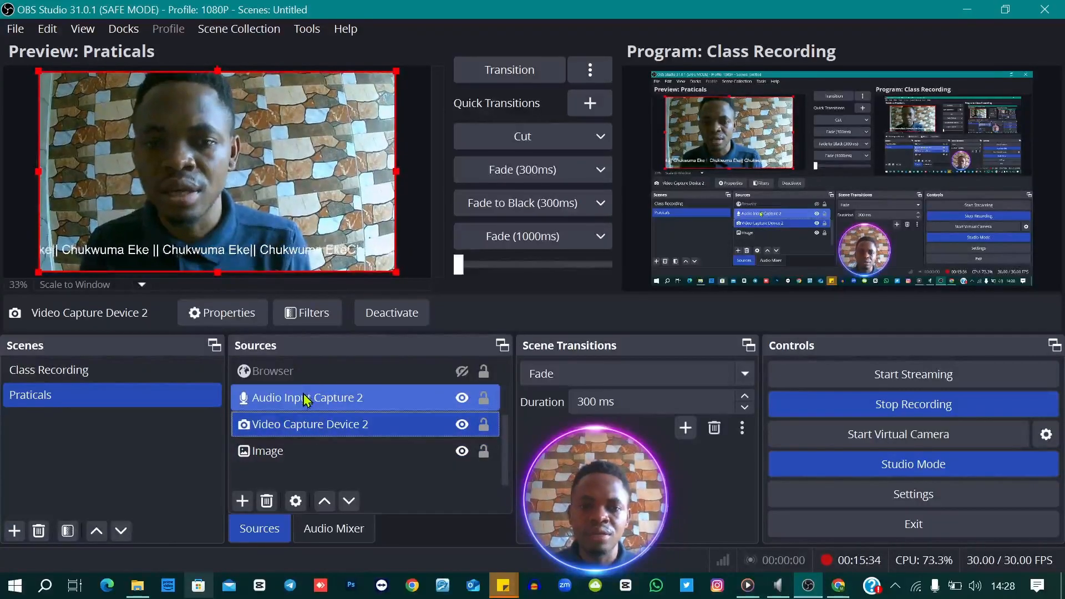
{"action": "left_click", "coordinate": [305, 400]}
{"action": "left_click", "coordinate": [338, 426], "text": "ctrl"}
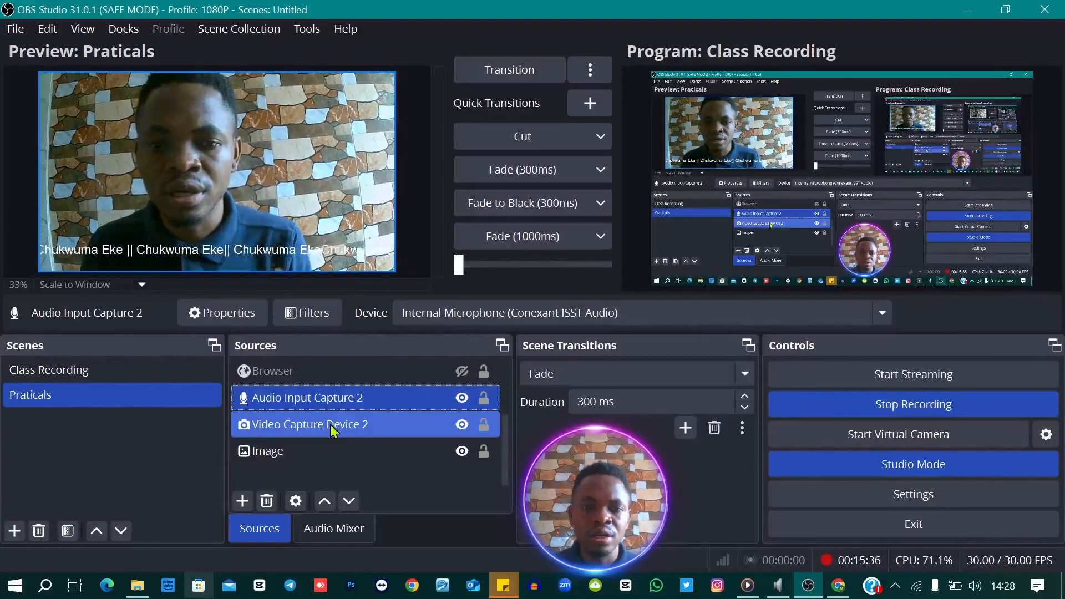
Step: Add a Colour Correction effect filter to Video Capture Device 2, keeping the default filter name
{"action": "left_click", "coordinate": [331, 424]}
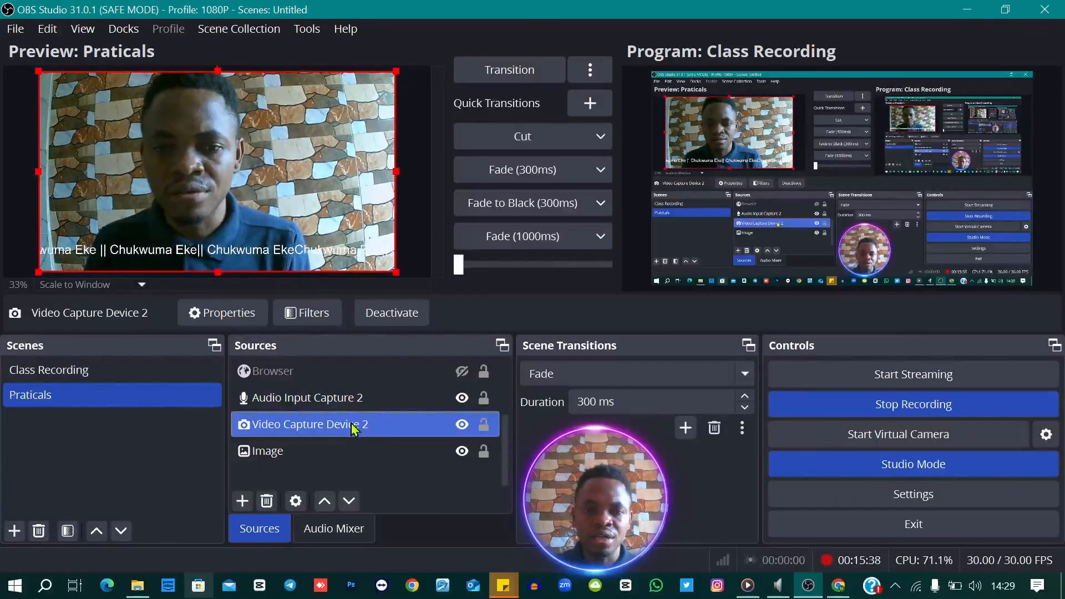
{"action": "left_click", "coordinate": [313, 314]}
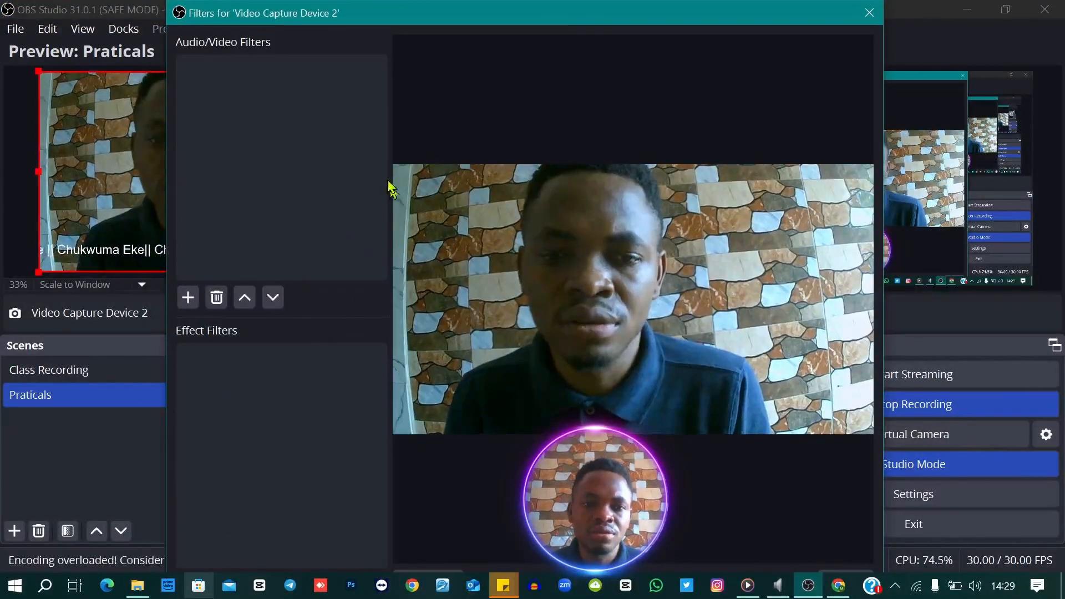
{"action": "mouse_move", "coordinate": [357, 36]}
{"action": "left_mouse_down"}
{"action": "mouse_move", "coordinate": [343, 86]}
{"action": "mouse_move", "coordinate": [350, 40]}
{"action": "left_mouse_up"}
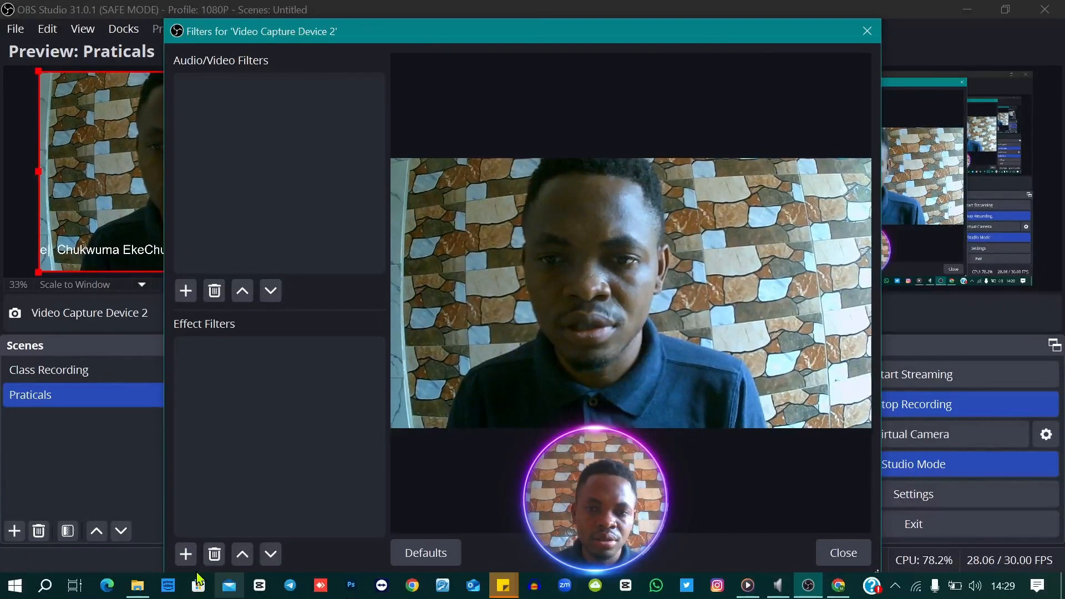
{"action": "left_click", "coordinate": [184, 551]}
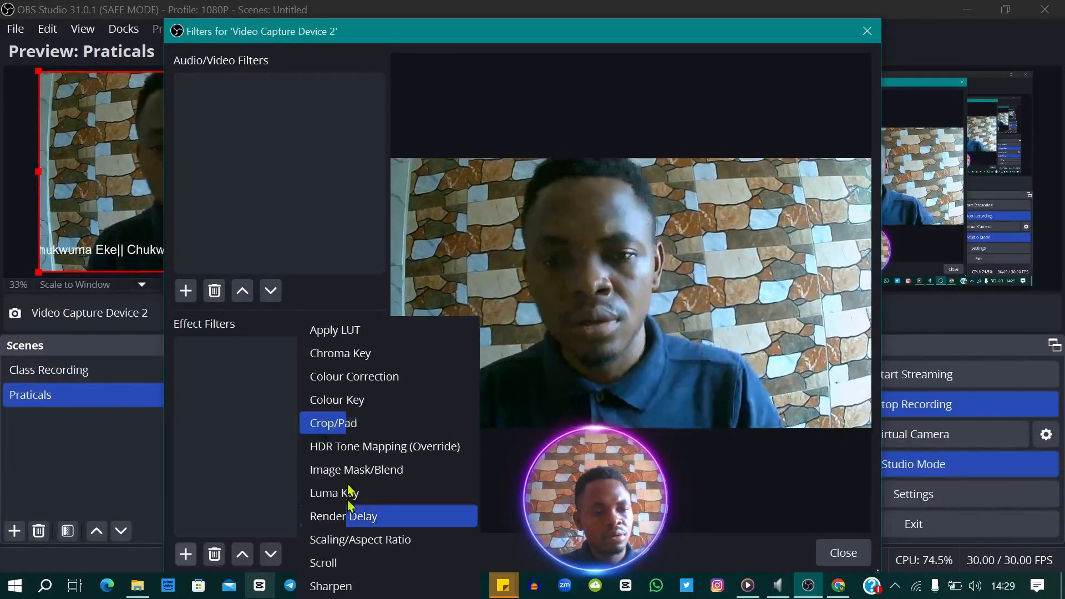
{"action": "left_click", "coordinate": [366, 383]}
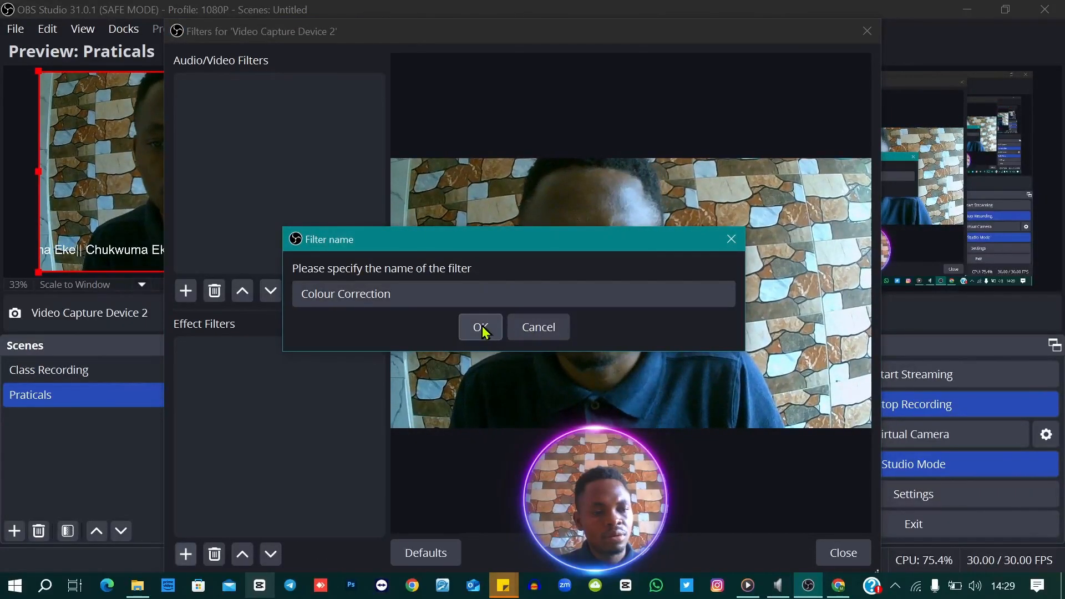
{"action": "left_click", "coordinate": [482, 329]}
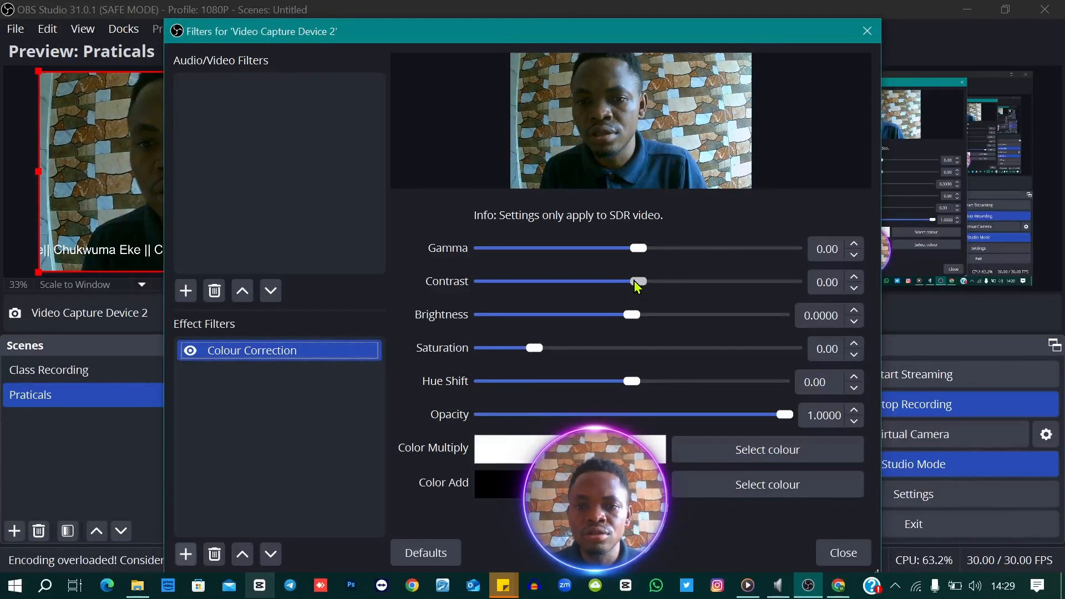
Step: Set the Colour Correction contrast to 0.78, gamma to 0.02 and brightness to -0.0111, and decline resetting the filter to its defaults
{"action": "left_click_drag", "start_coordinate": [638, 281], "coordinate": [669, 282]}
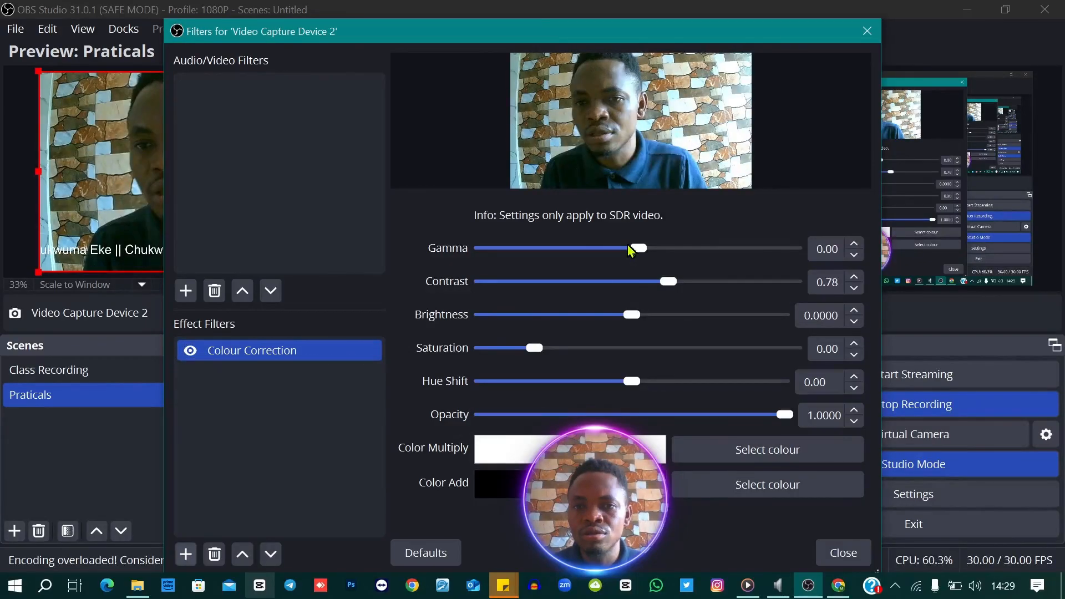
{"action": "mouse_move", "coordinate": [631, 251]}
{"action": "left_mouse_down"}
{"action": "mouse_move", "coordinate": [618, 254]}
{"action": "mouse_move", "coordinate": [654, 256]}
{"action": "mouse_move", "coordinate": [639, 254]}
{"action": "left_mouse_up"}
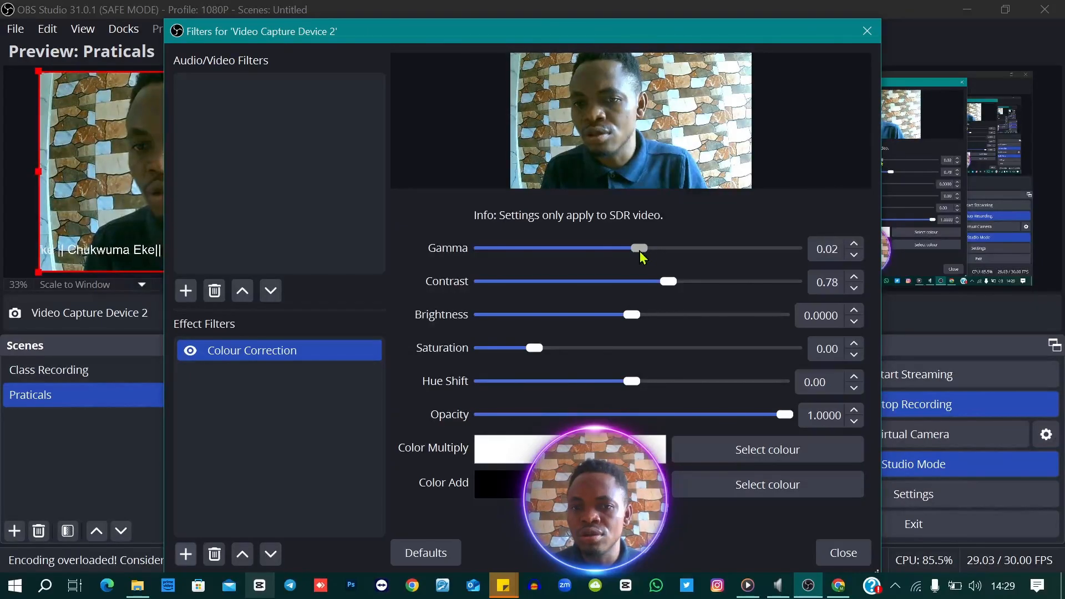
{"action": "mouse_move", "coordinate": [631, 317]}
{"action": "left_mouse_down"}
{"action": "mouse_move", "coordinate": [653, 325]}
{"action": "mouse_move", "coordinate": [630, 325]}
{"action": "left_mouse_up"}
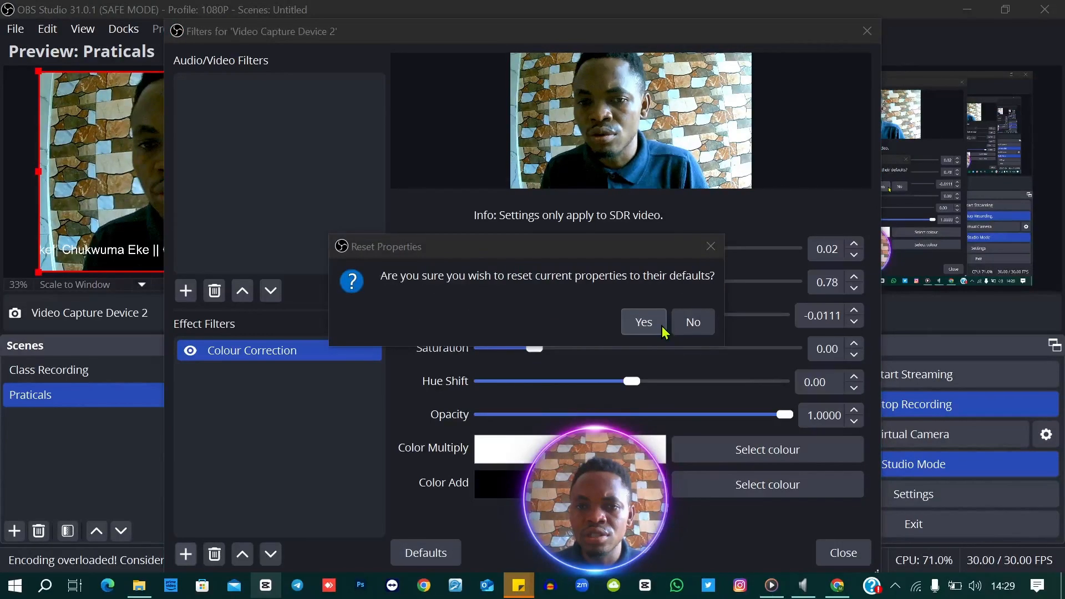
{"action": "left_click", "coordinate": [673, 323]}
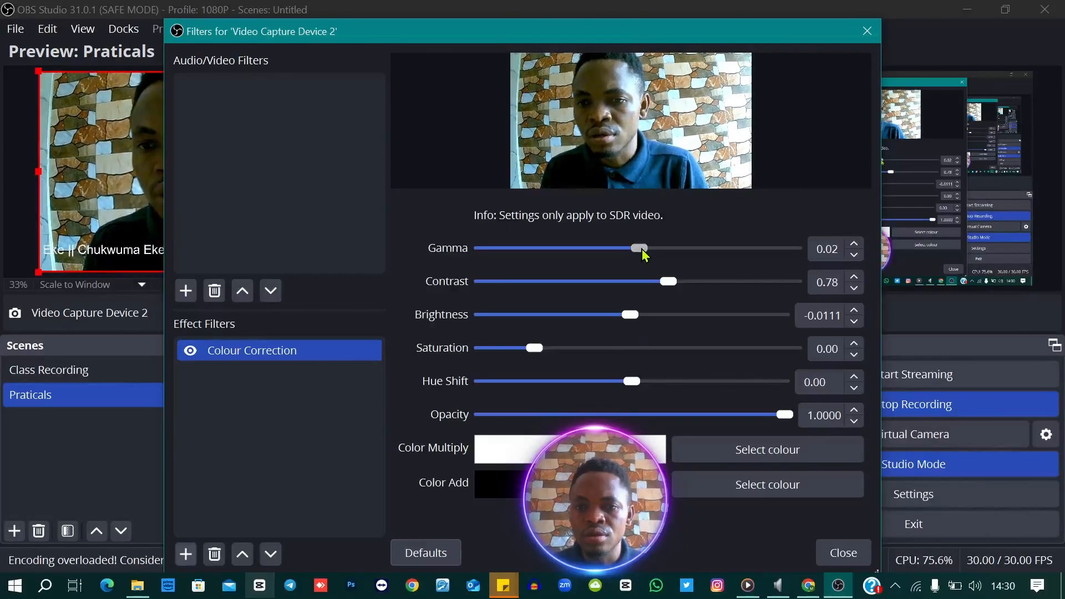
Step: Raise the Colour Correction gamma to 0.12 and try different hue shifts on the camera image, ending at 65.00
{"action": "left_click_drag", "start_coordinate": [642, 249], "coordinate": [648, 249]}
{"action": "left_click_drag", "start_coordinate": [628, 387], "coordinate": [709, 418]}
{"action": "left_click_drag", "start_coordinate": [767, 389], "coordinate": [685, 393]}
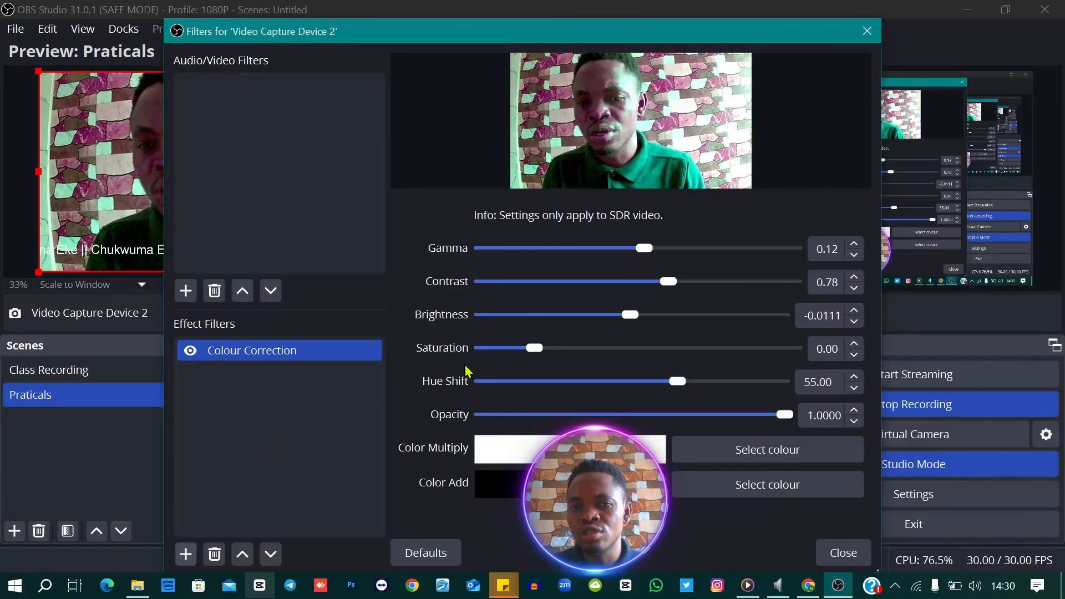
{"action": "left_click_drag", "start_coordinate": [677, 381], "coordinate": [763, 381]}
{"action": "left_click_drag", "start_coordinate": [591, 391], "coordinate": [688, 400]}
Step: Reset the Colour Correction filter to its defaults, set its contrast to 0.22 and close the filters of Video Capture Device 2
{"action": "left_click", "coordinate": [447, 553]}
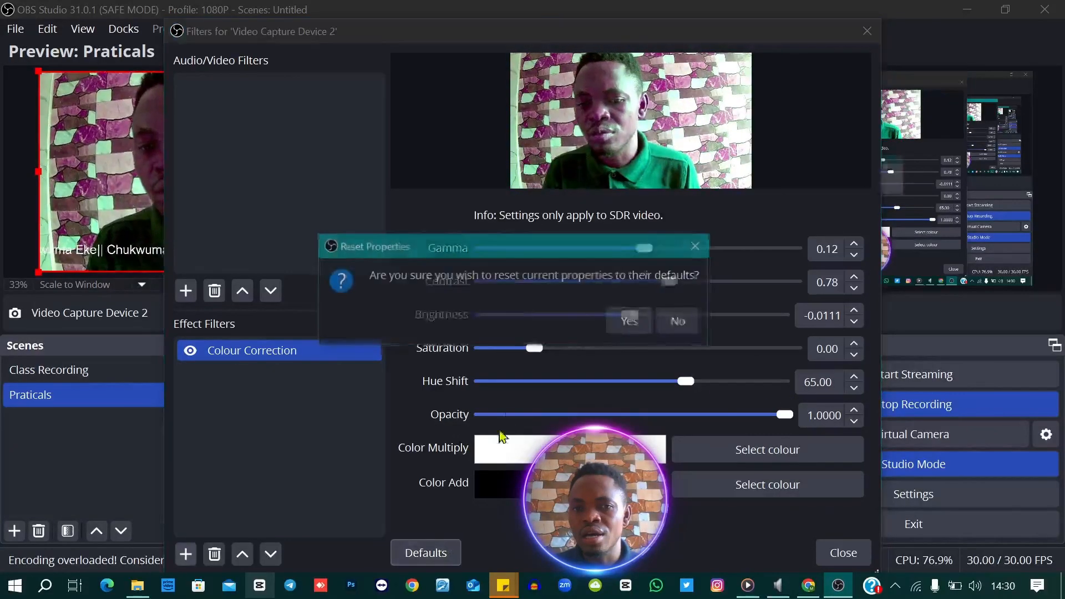
{"action": "left_click", "coordinate": [644, 332]}
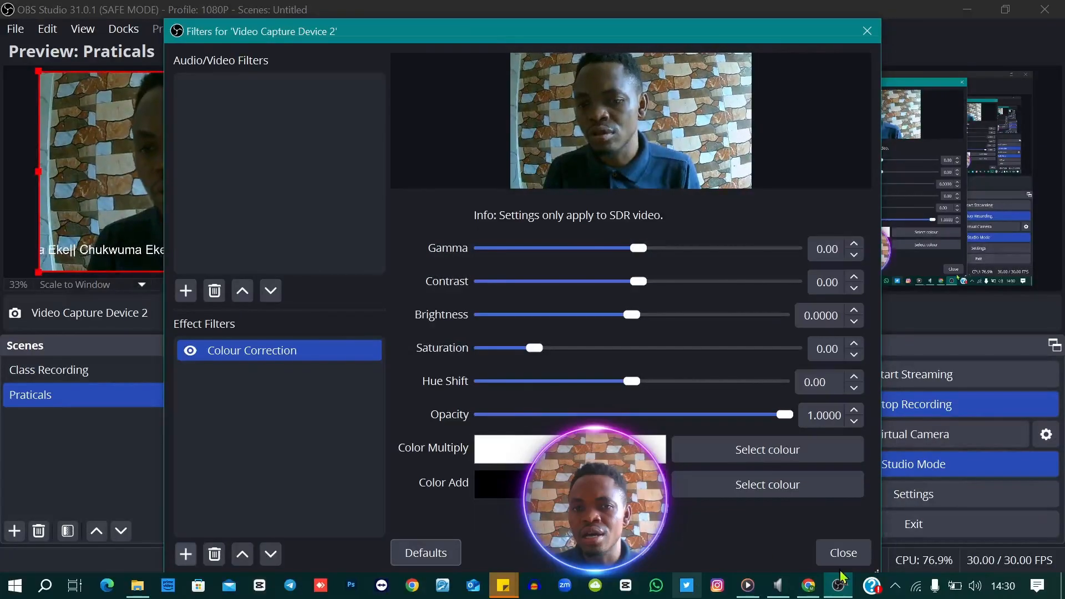
{"action": "left_click_drag", "start_coordinate": [639, 281], "coordinate": [647, 281]}
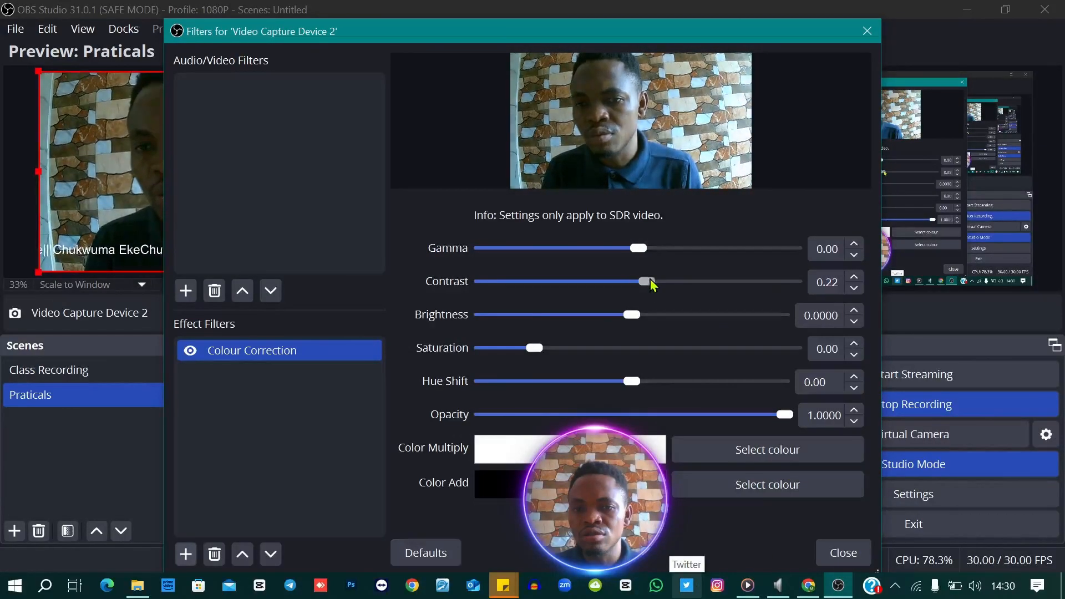
{"action": "left_click", "coordinate": [840, 566]}
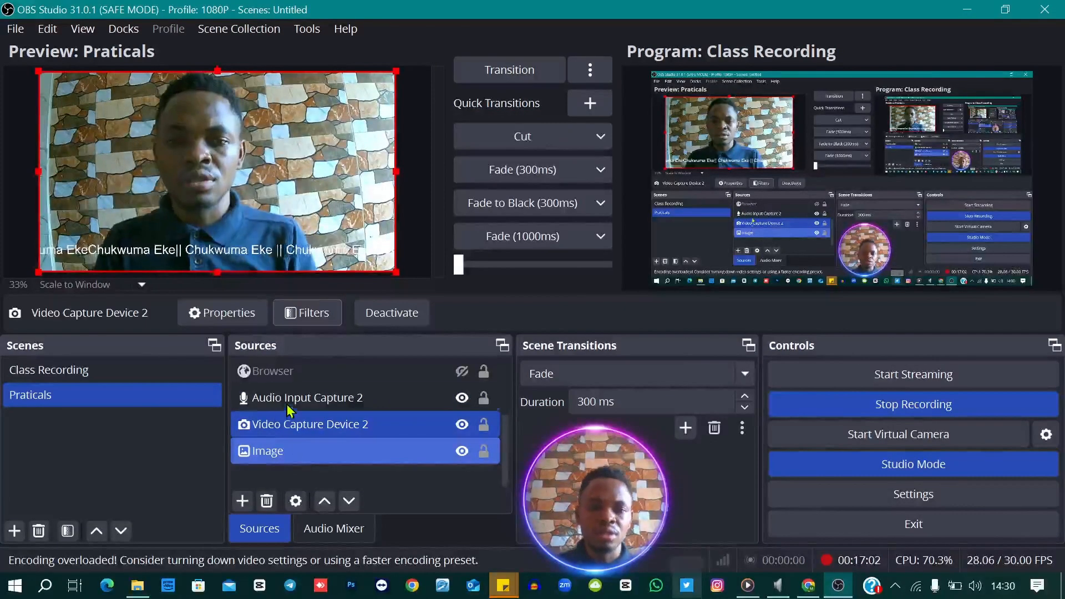
Step: Add a Noise Suppression filter to Audio Input Capture 2, keeping the default filter name
{"action": "left_click", "coordinate": [320, 406]}
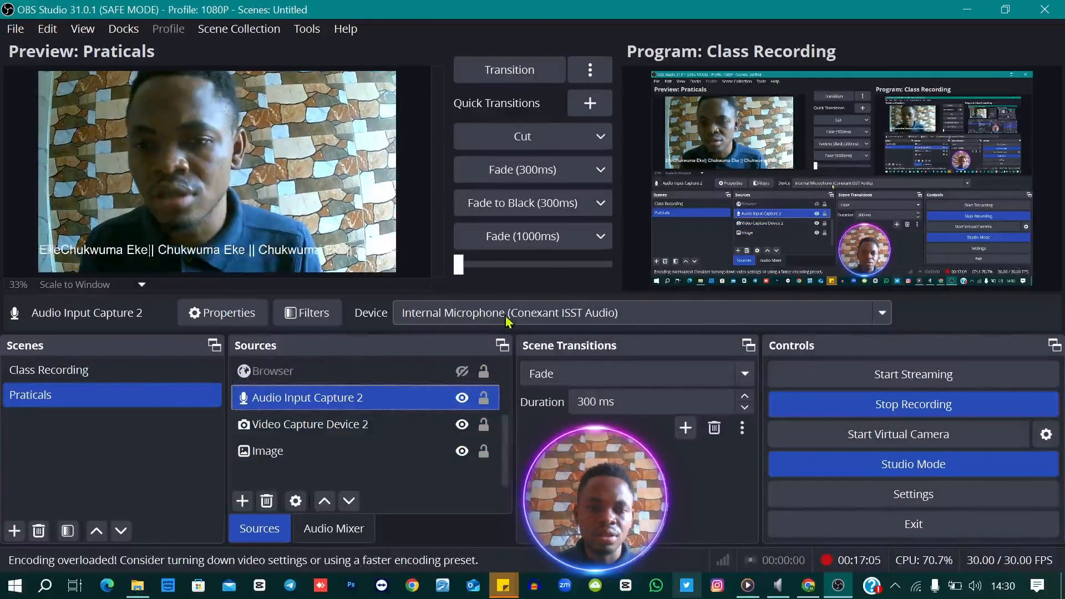
{"action": "left_click", "coordinate": [309, 315]}
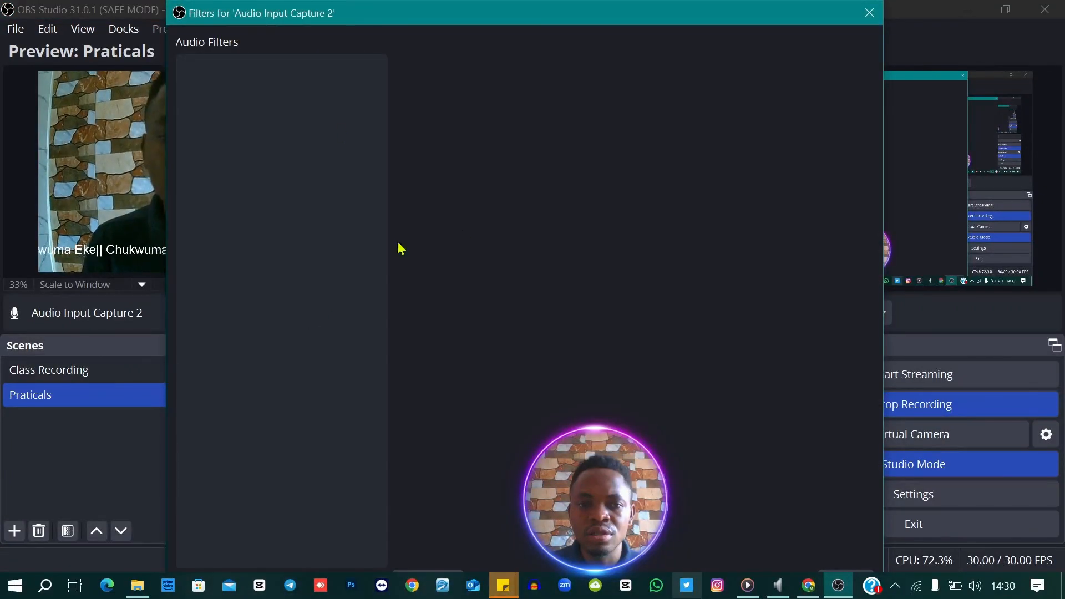
{"action": "left_click_drag", "start_coordinate": [448, 1], "coordinate": [452, 44]}
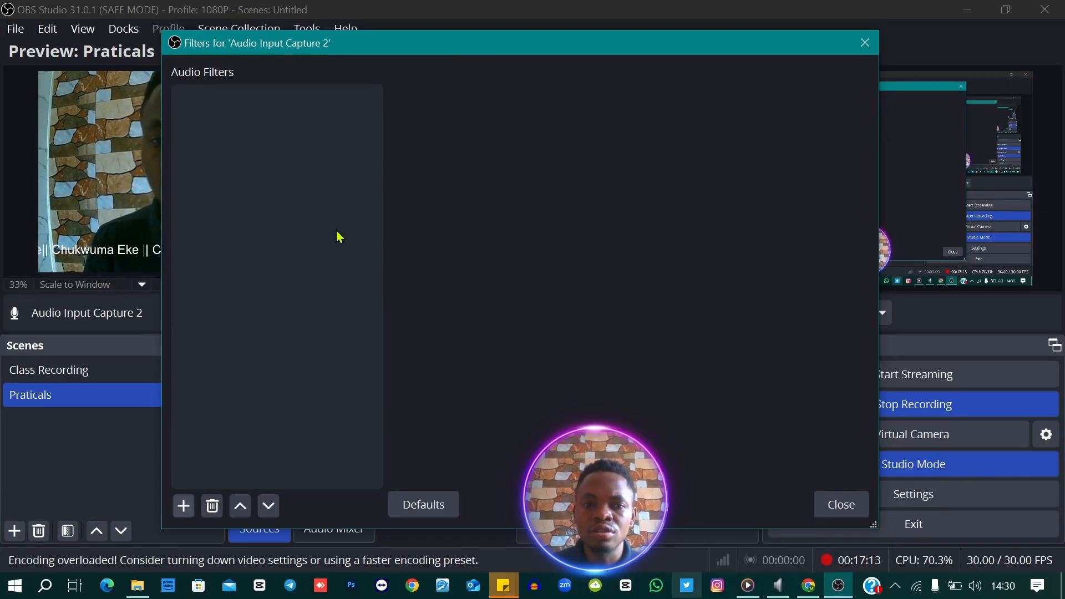
{"action": "left_click", "coordinate": [185, 508]}
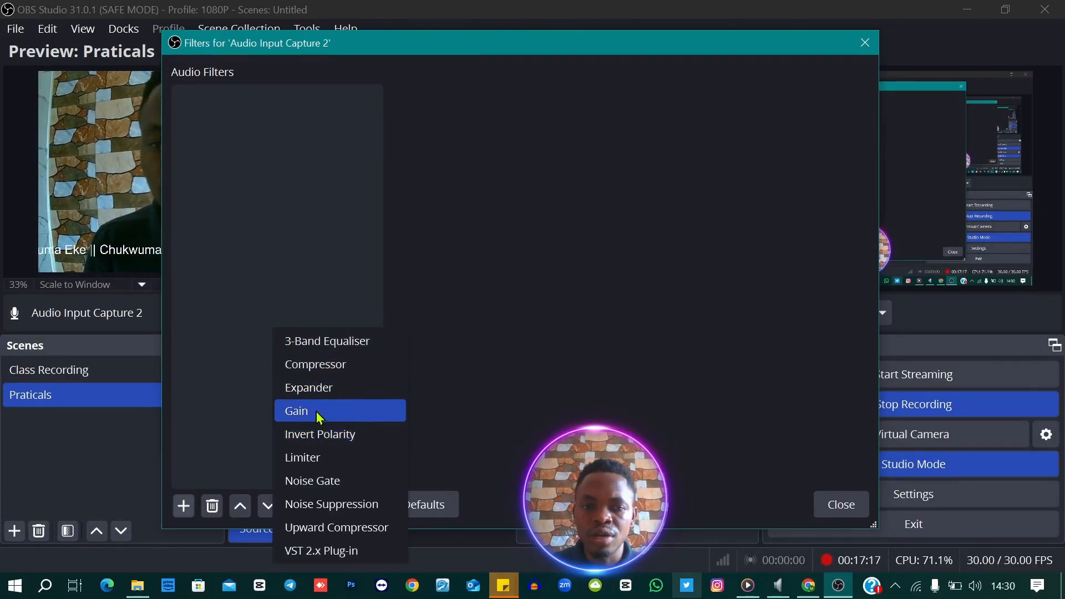
{"action": "left_click", "coordinate": [332, 506]}
{"action": "left_click", "coordinate": [481, 309]}
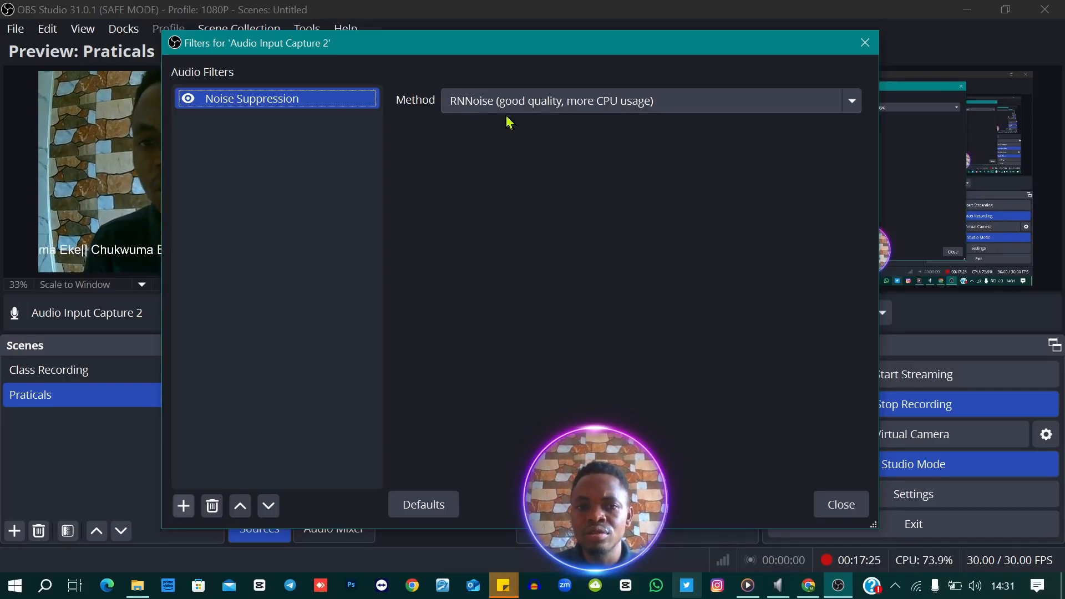
Step: Set the Noise Suppression method to Speex (low CPU usage, low quality) and the suppression level to 0 dB
{"action": "left_click", "coordinate": [483, 106]}
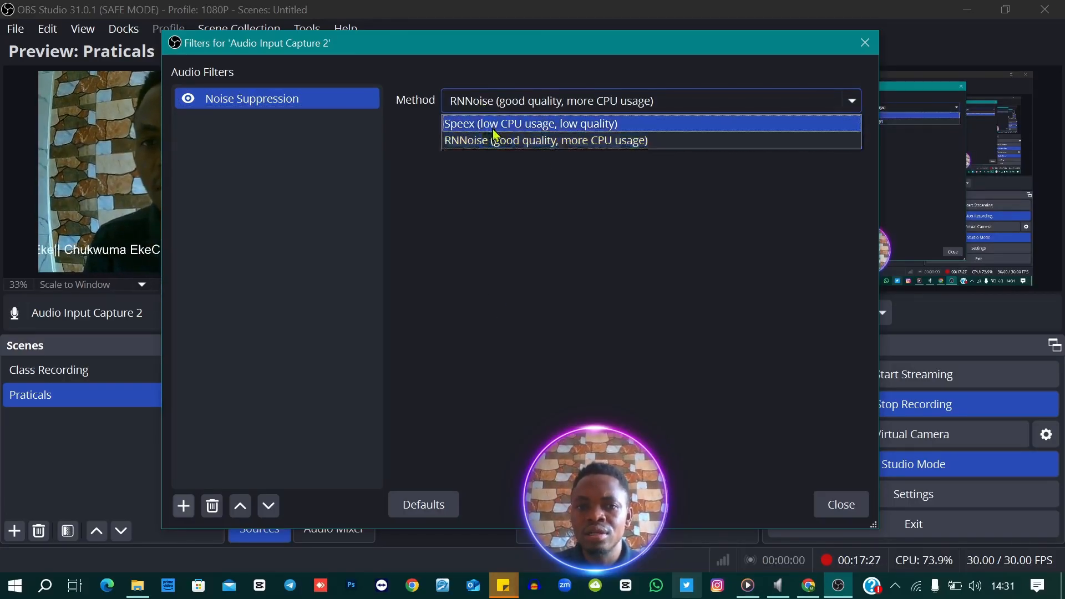
{"action": "left_click", "coordinate": [520, 191]}
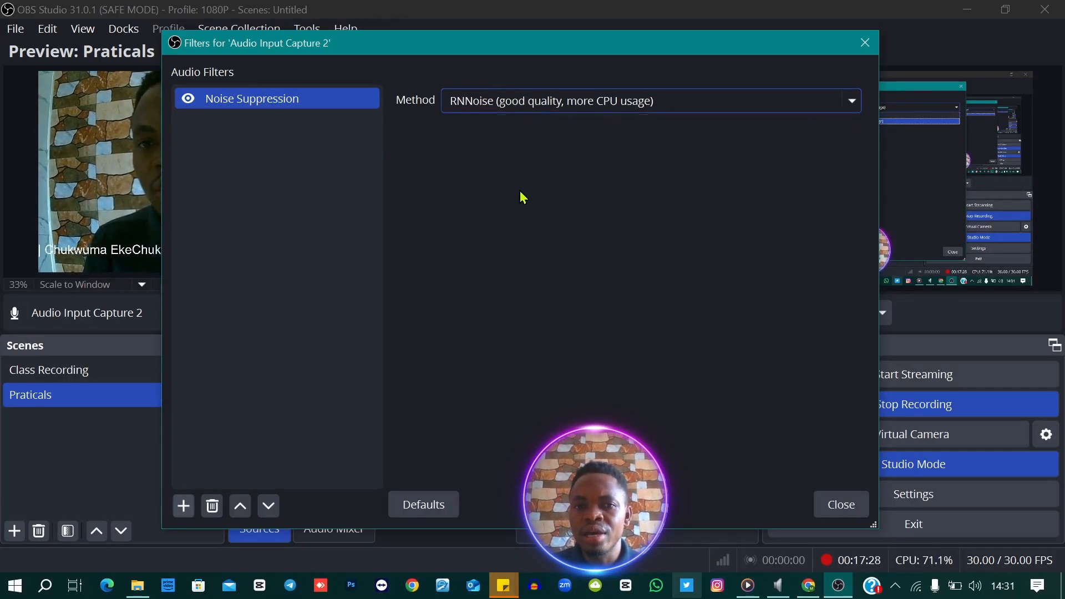
{"action": "left_click", "coordinate": [499, 106]}
{"action": "left_click", "coordinate": [495, 124]}
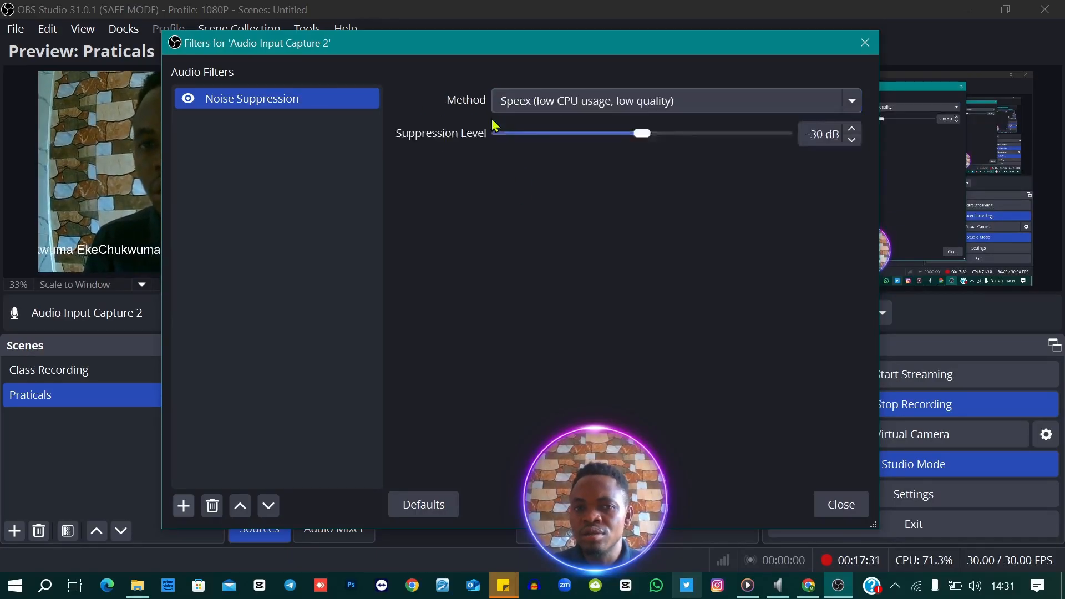
{"action": "left_click", "coordinate": [586, 100]}
{"action": "left_click", "coordinate": [602, 214]}
{"action": "left_click_drag", "start_coordinate": [648, 137], "coordinate": [762, 145]}
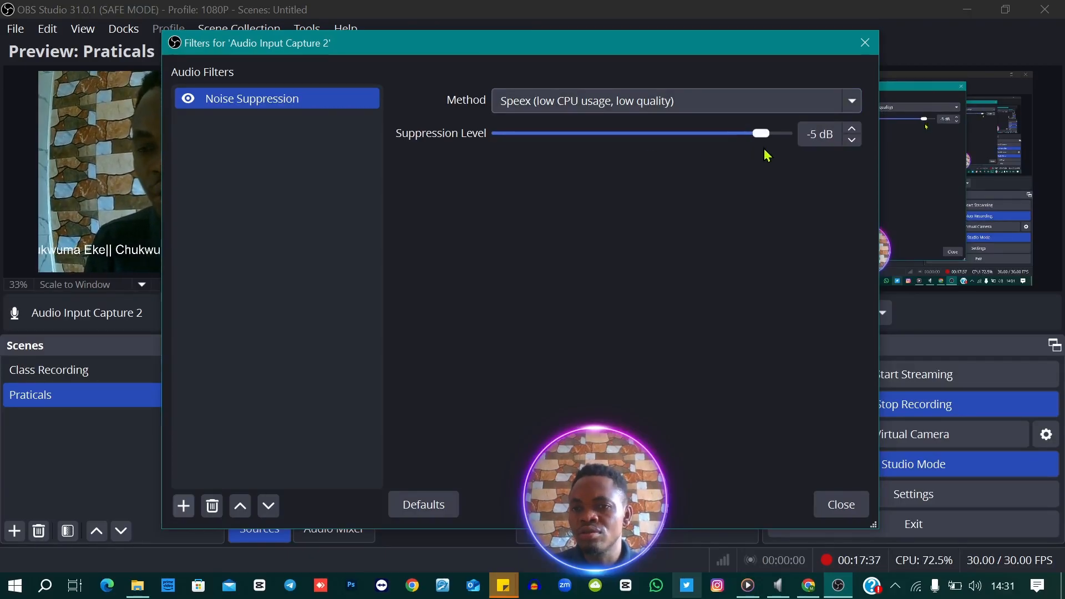
{"action": "left_click_drag", "start_coordinate": [763, 137], "coordinate": [787, 138]}
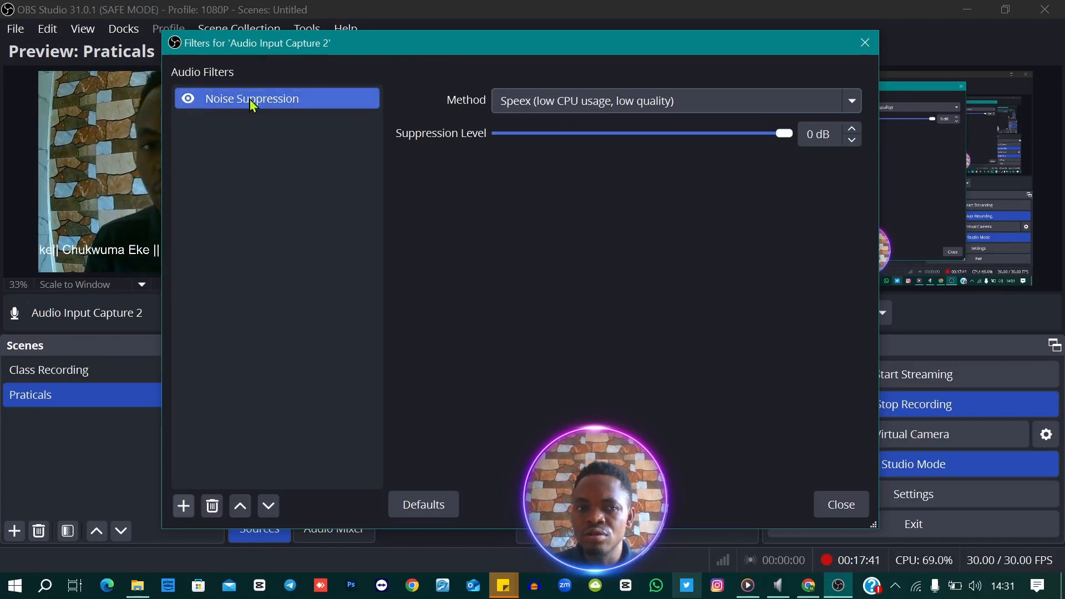
Step: Remove the Noise Suppression filter from Audio Input Capture 2 and close its filters
{"action": "key", "text": "Delete"}
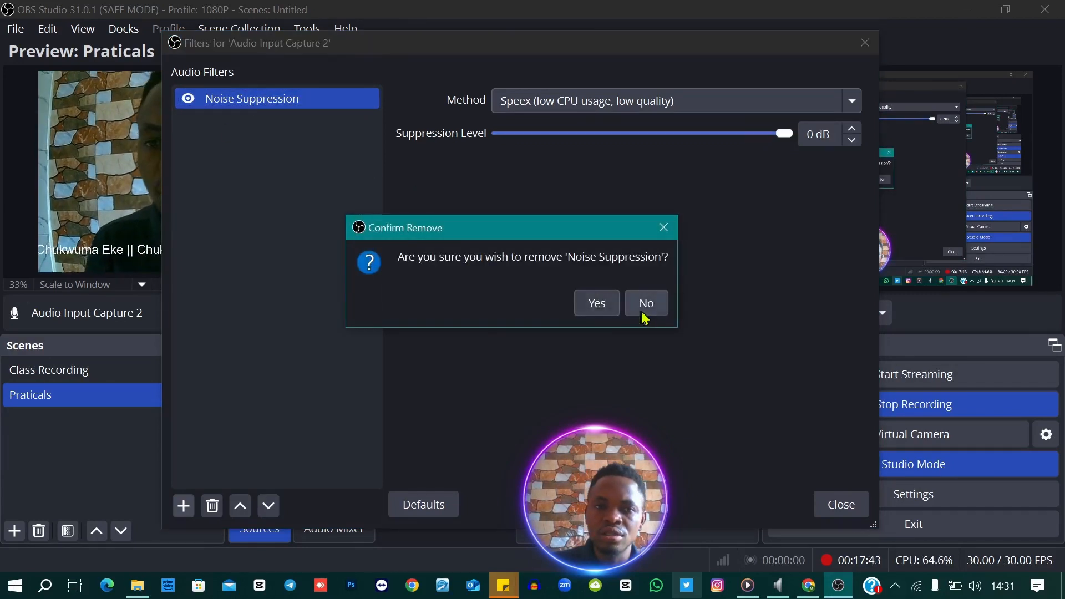
{"action": "left_click", "coordinate": [614, 311]}
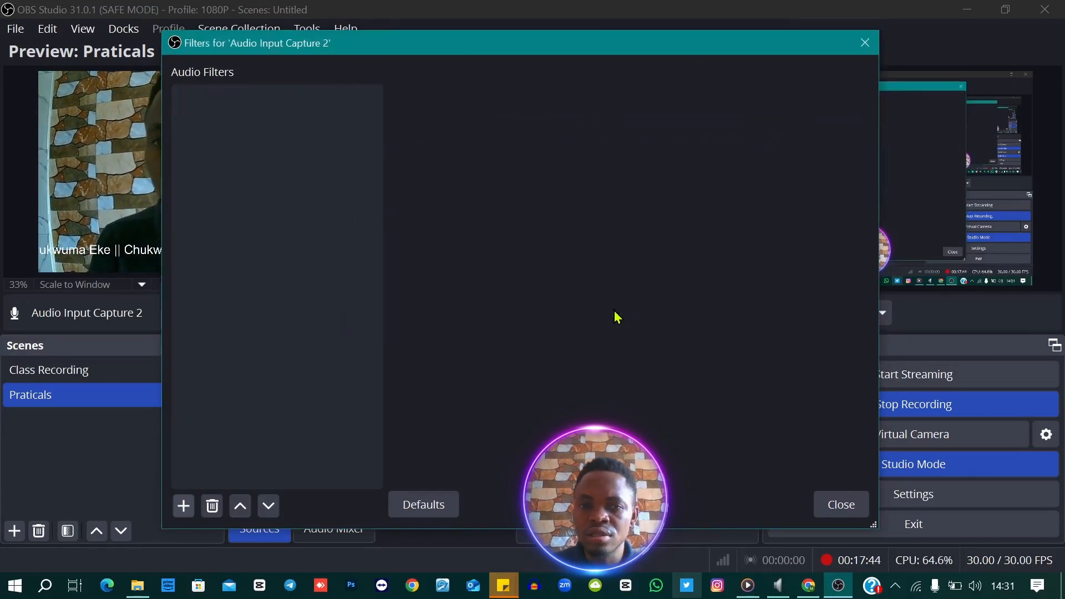
{"action": "left_click", "coordinate": [861, 511]}
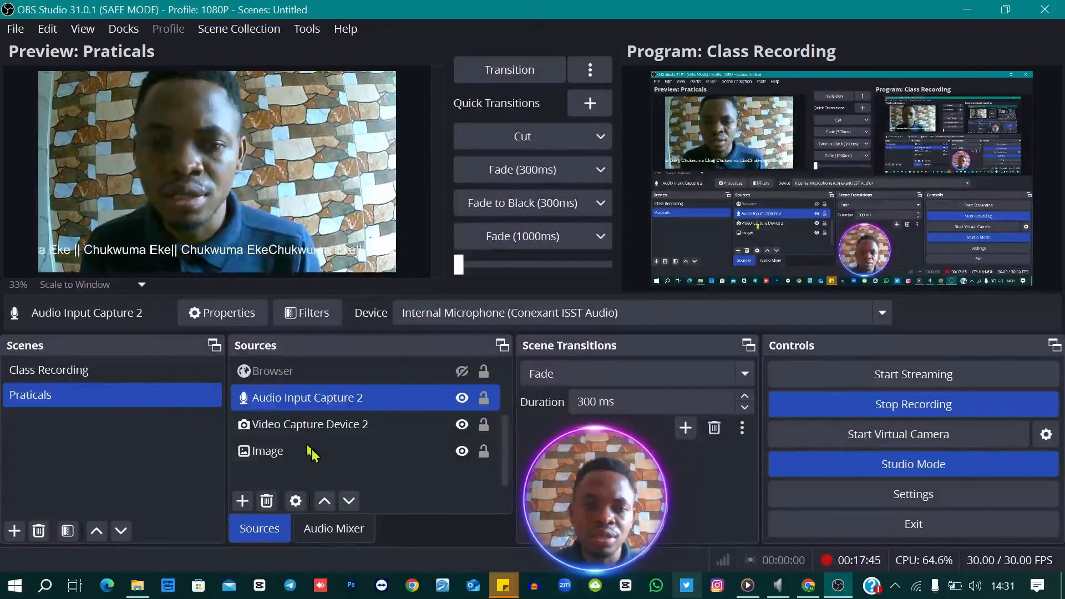
Step: Look through the Image, Audio Input Capture 2 and remaining sources in the Praticals scene's source list
{"action": "left_click", "coordinate": [295, 461], "text": "ctrl"}
{"action": "left_click", "coordinate": [295, 462]}
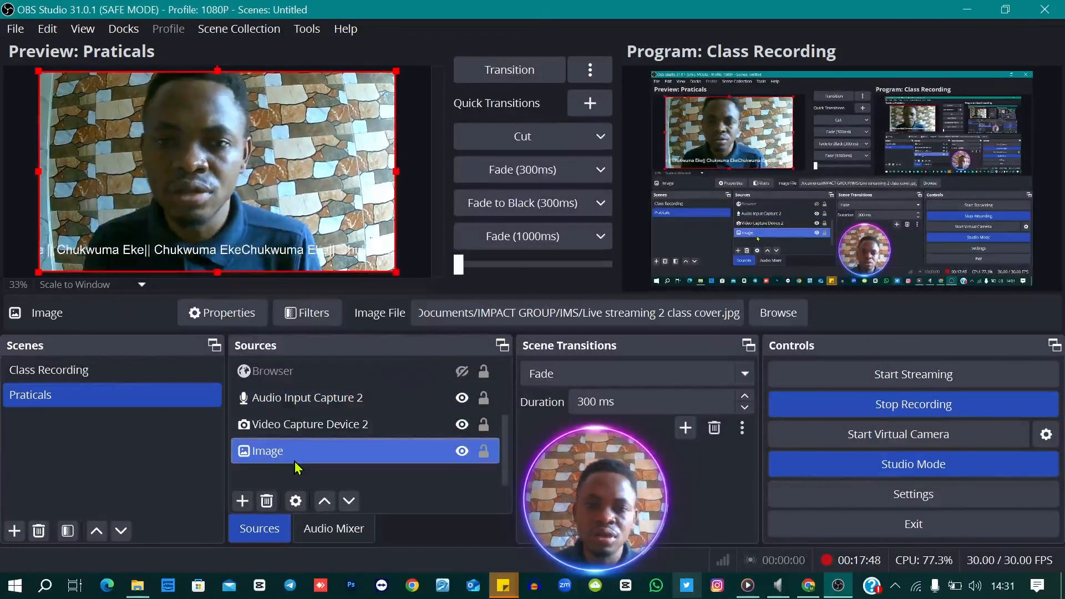
{"action": "left_click", "coordinate": [352, 397]}
{"action": "scroll", "coordinate": [364, 427], "scroll_direction": "up", "scroll_amount": 1}
{"action": "left_click", "coordinate": [364, 424]}
{"action": "left_click", "coordinate": [328, 371]}
{"action": "left_click", "coordinate": [322, 451]}
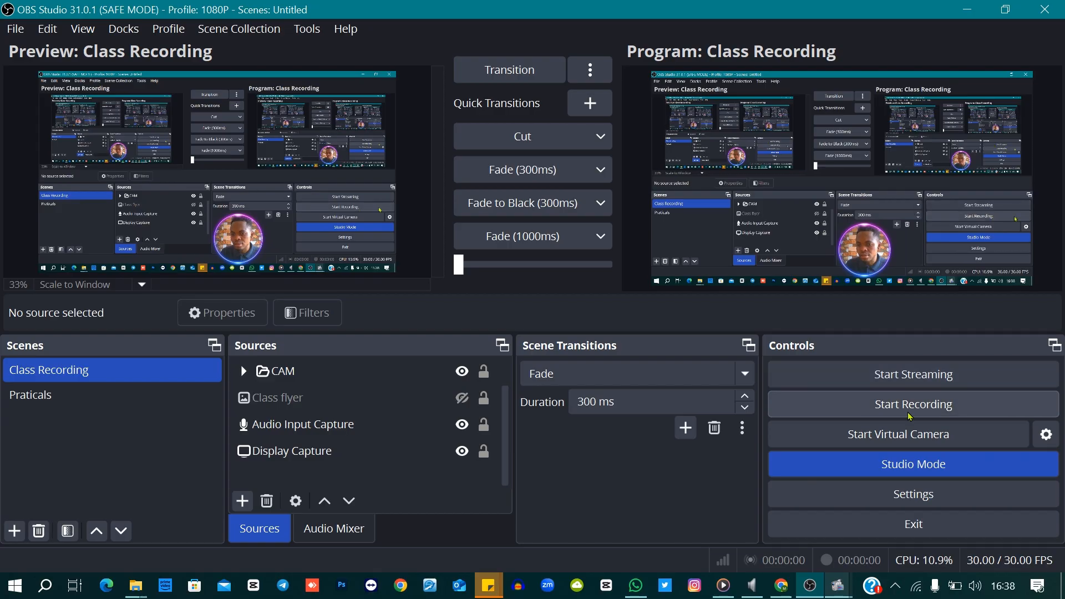
Step: Turn Studio Mode off to view the single preview of the Class Recording scene, and turn it back on
{"action": "left_click", "coordinate": [912, 472]}
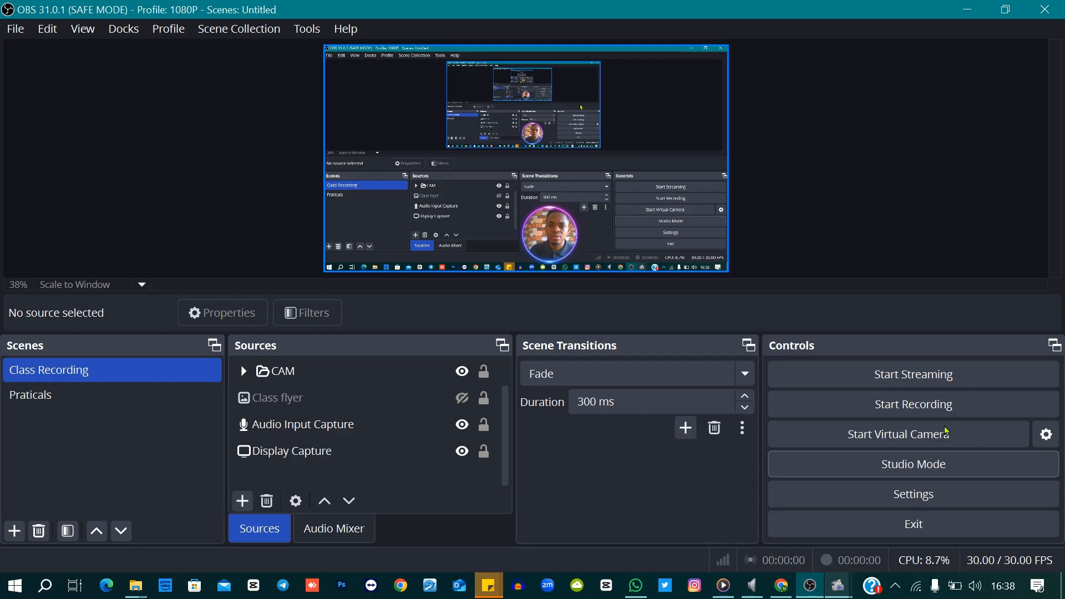
{"action": "left_click", "coordinate": [905, 472]}
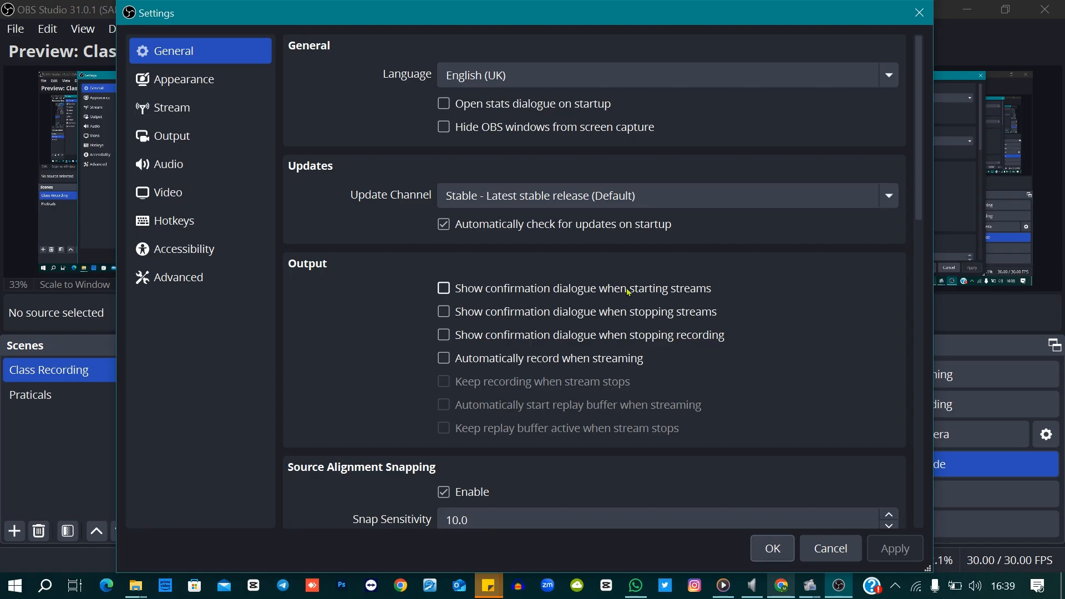
Step: Enable the confirmation dialogues for starting streams, stopping streams and stopping recording in the general output settings
{"action": "left_click", "coordinate": [588, 289]}
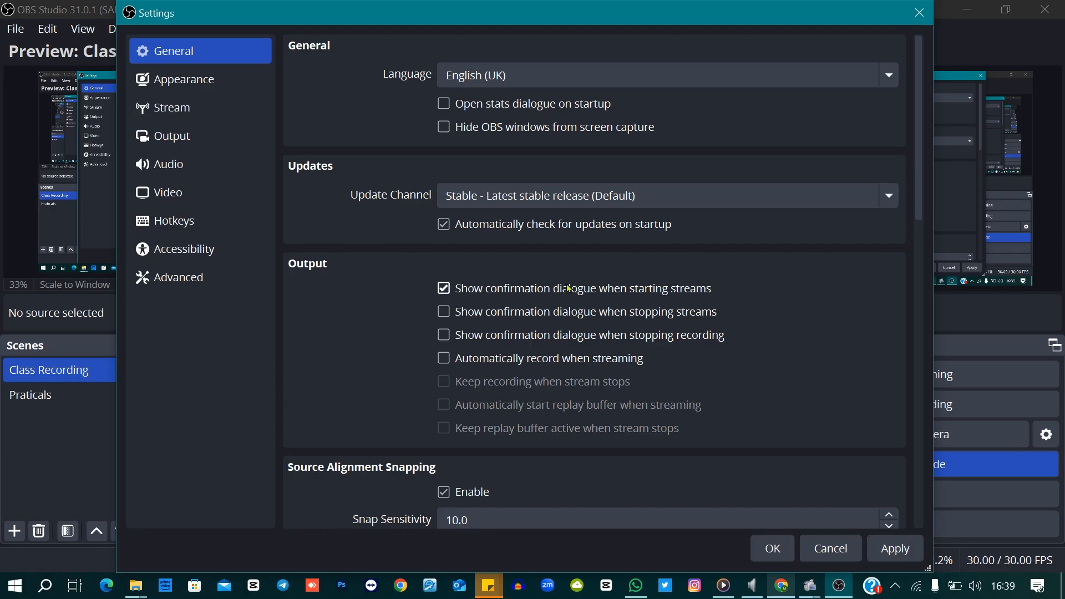
{"action": "left_click", "coordinate": [445, 315]}
{"action": "left_click", "coordinate": [444, 336]}
Step: Look at the appearance settings and set the streaming service to YouTube - RTMPS from the full list of services
{"action": "left_click", "coordinate": [184, 81]}
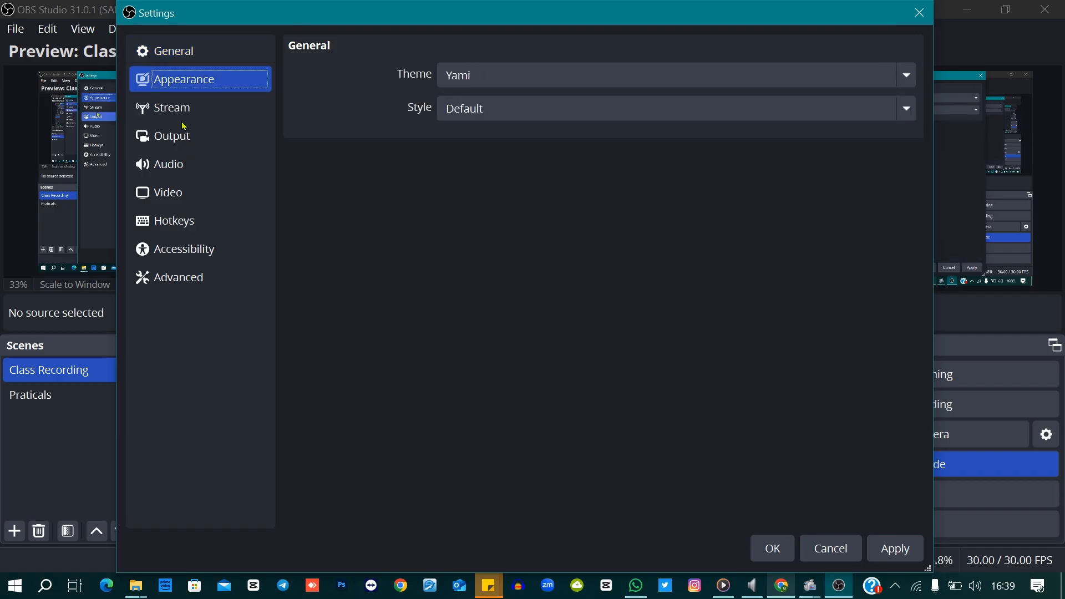
{"action": "left_click", "coordinate": [183, 110]}
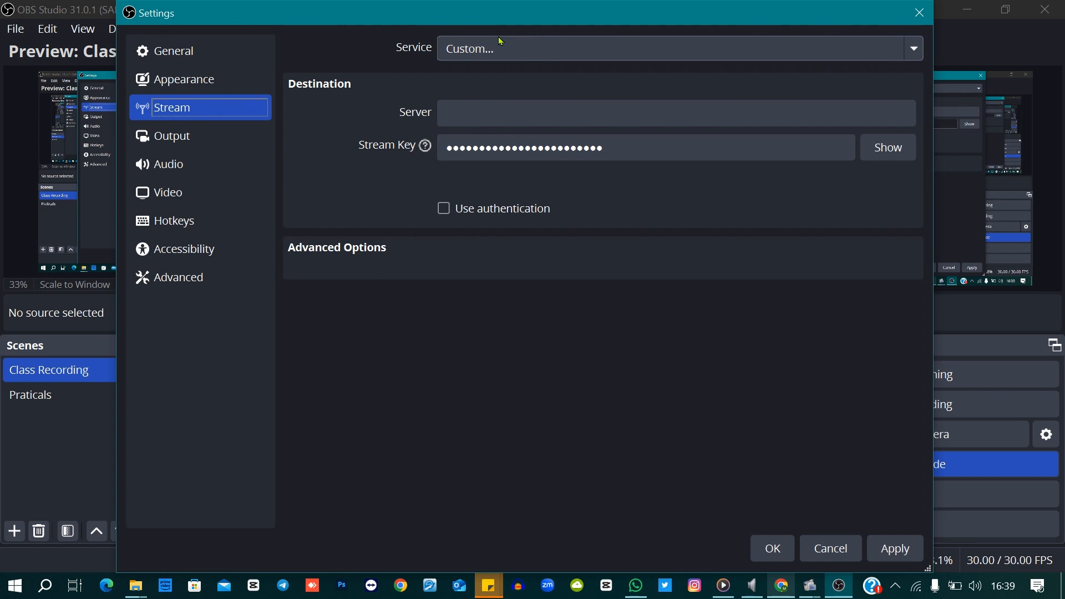
{"action": "left_click", "coordinate": [501, 48]}
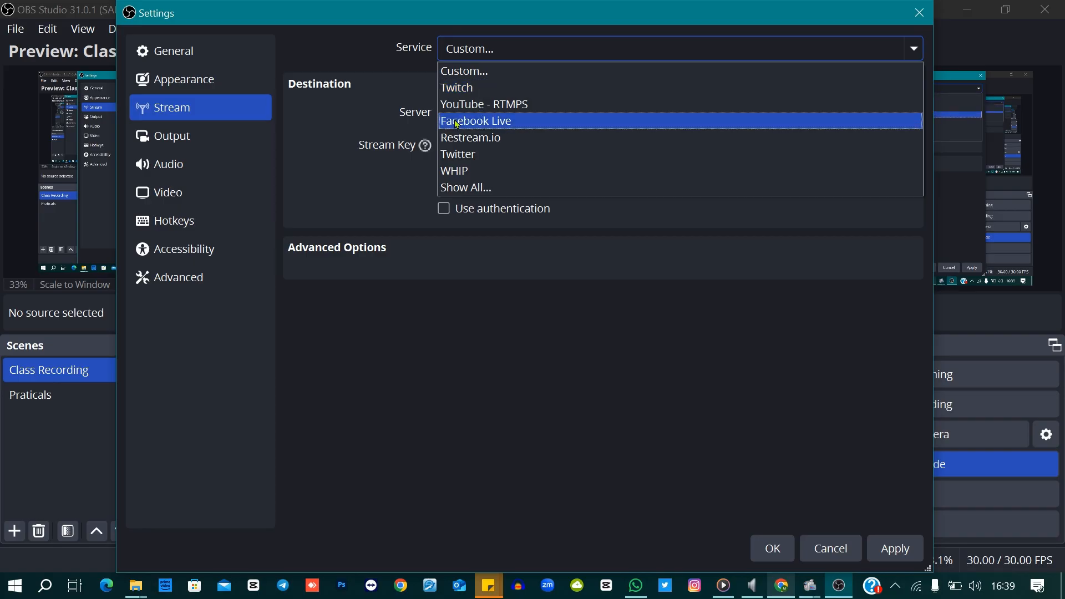
{"action": "left_click", "coordinate": [482, 189]}
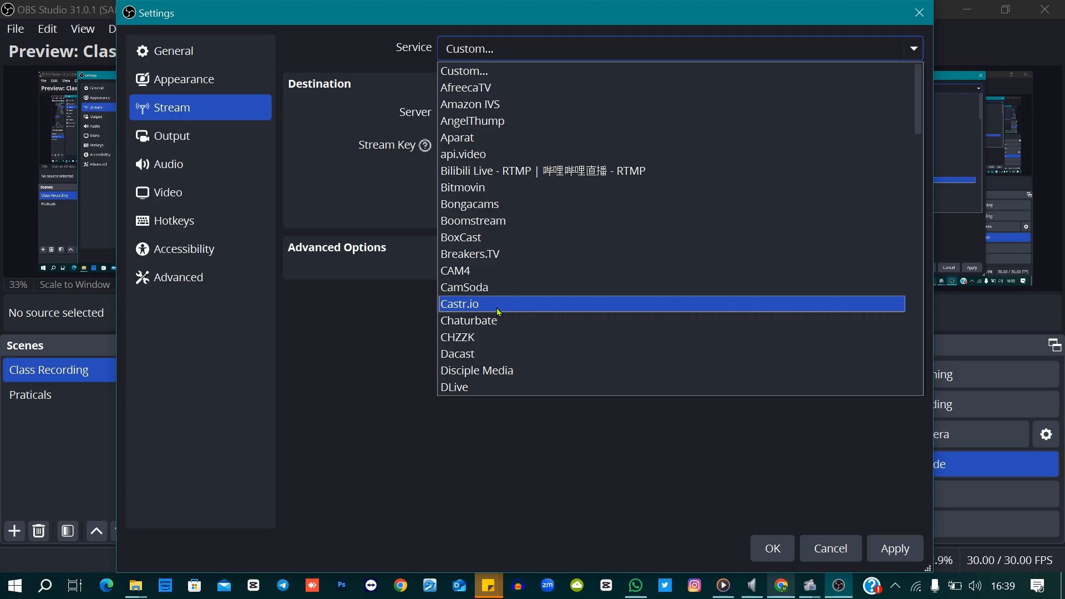
{"action": "left_click", "coordinate": [382, 327]}
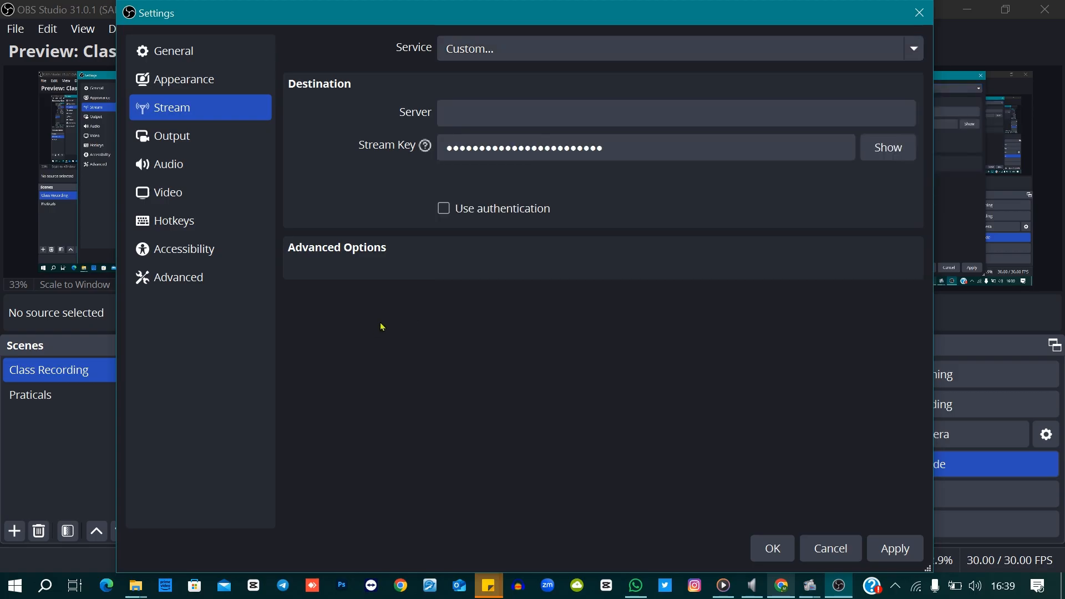
{"action": "left_click", "coordinate": [461, 51]}
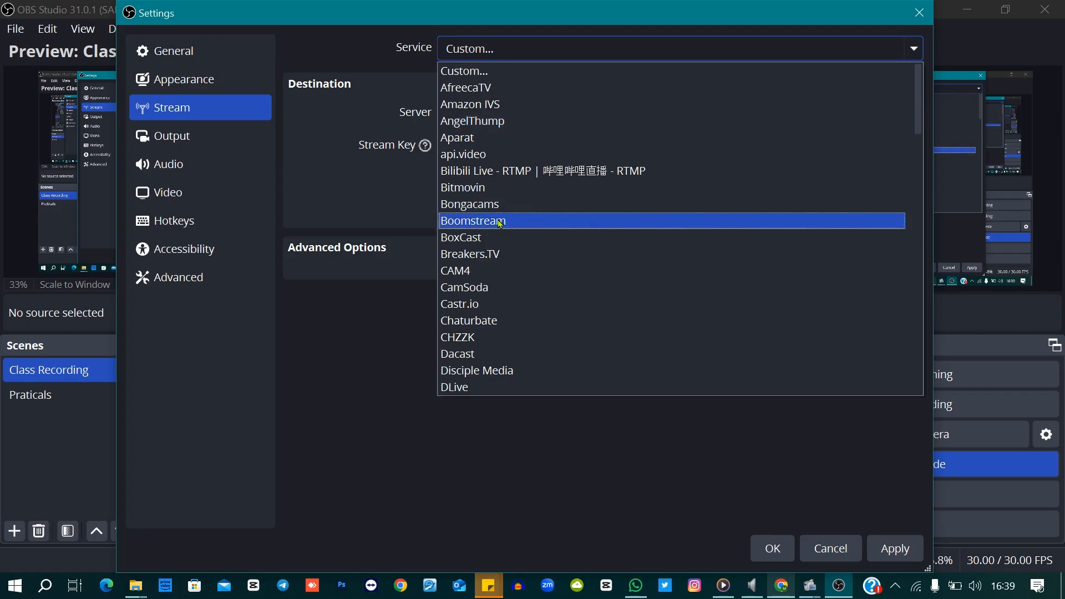
{"action": "scroll", "coordinate": [485, 284], "scroll_direction": "down", "scroll_amount": 20}
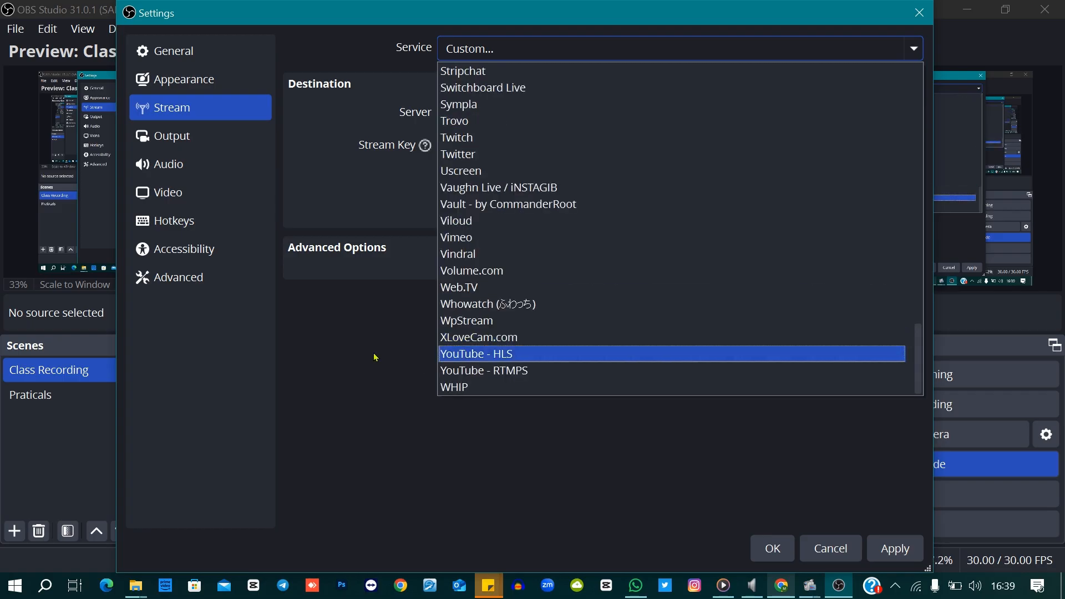
{"action": "left_click", "coordinate": [532, 370]}
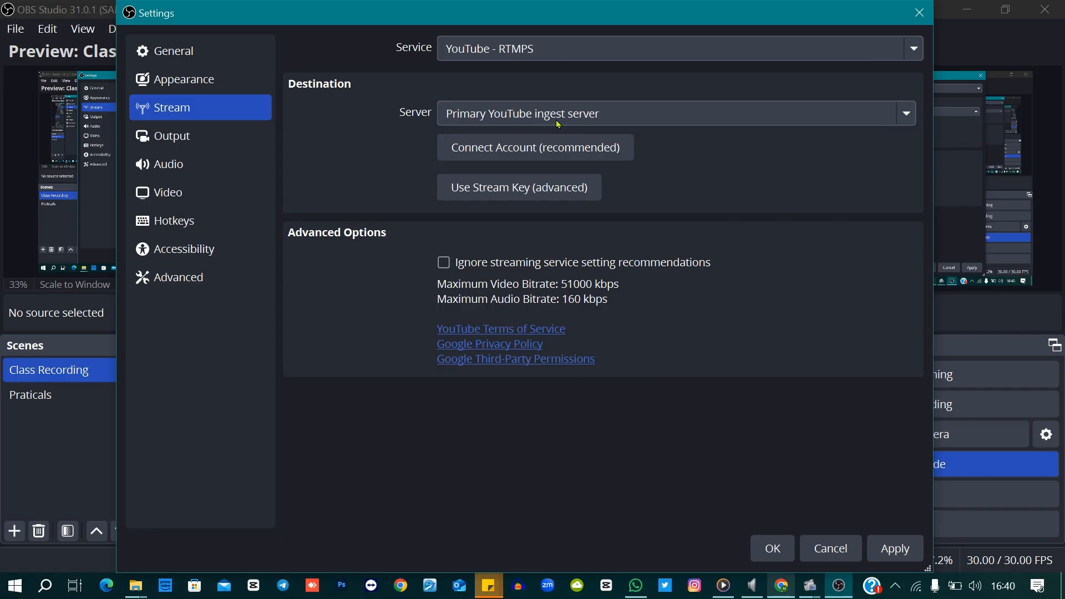
Step: Switch the YouTube destination to using a stream key and clear the Stream Key field
{"action": "left_click", "coordinate": [514, 189]}
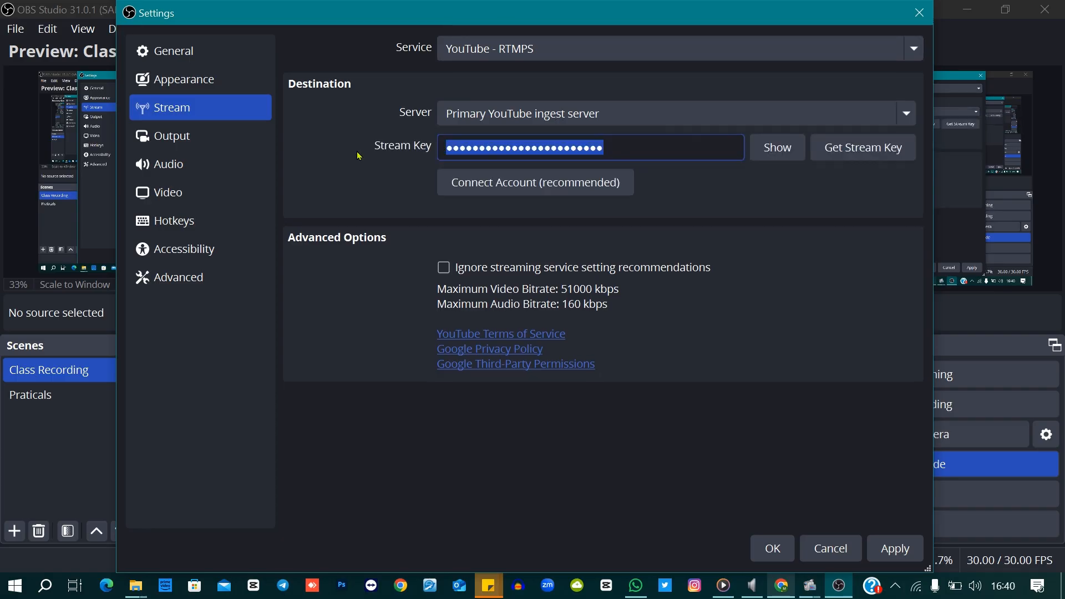
{"action": "key", "text": "BackSpace"}
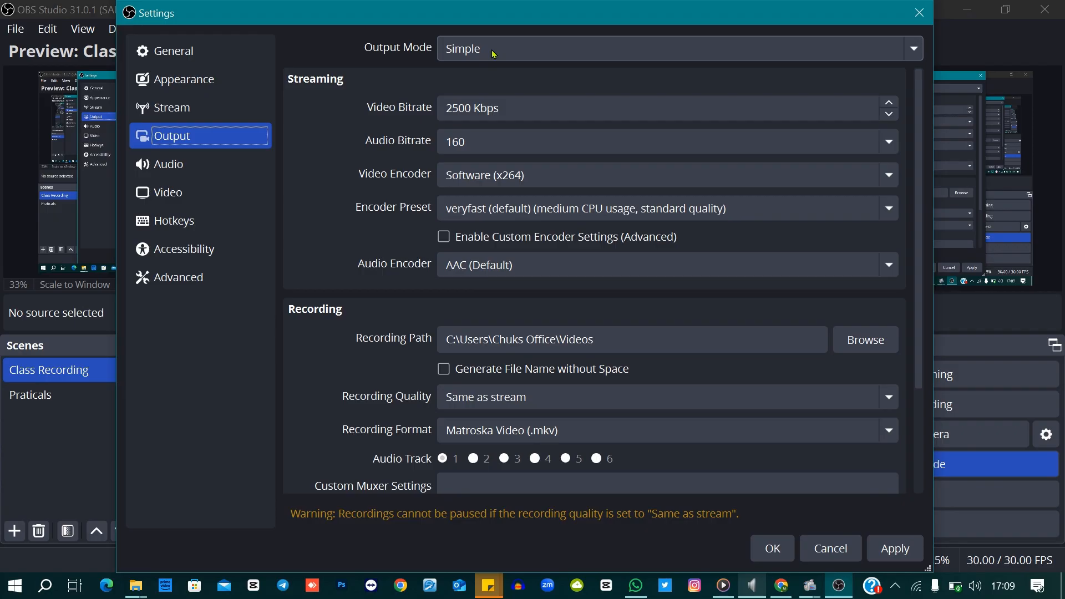
Step: Set the output mode to Advanced in the output settings
{"action": "left_click", "coordinate": [505, 55]}
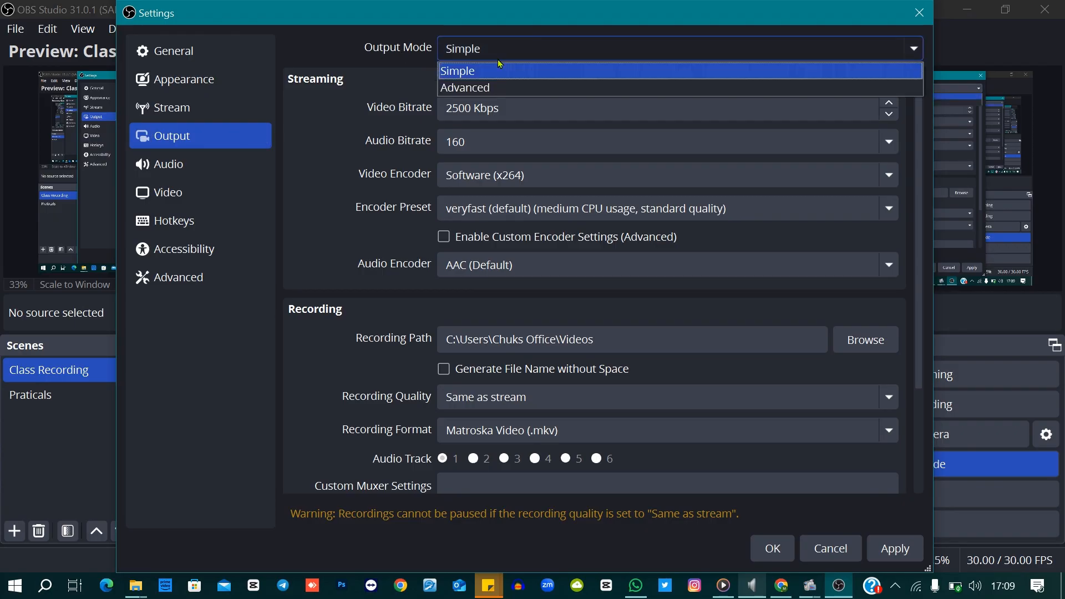
{"action": "left_click", "coordinate": [490, 88]}
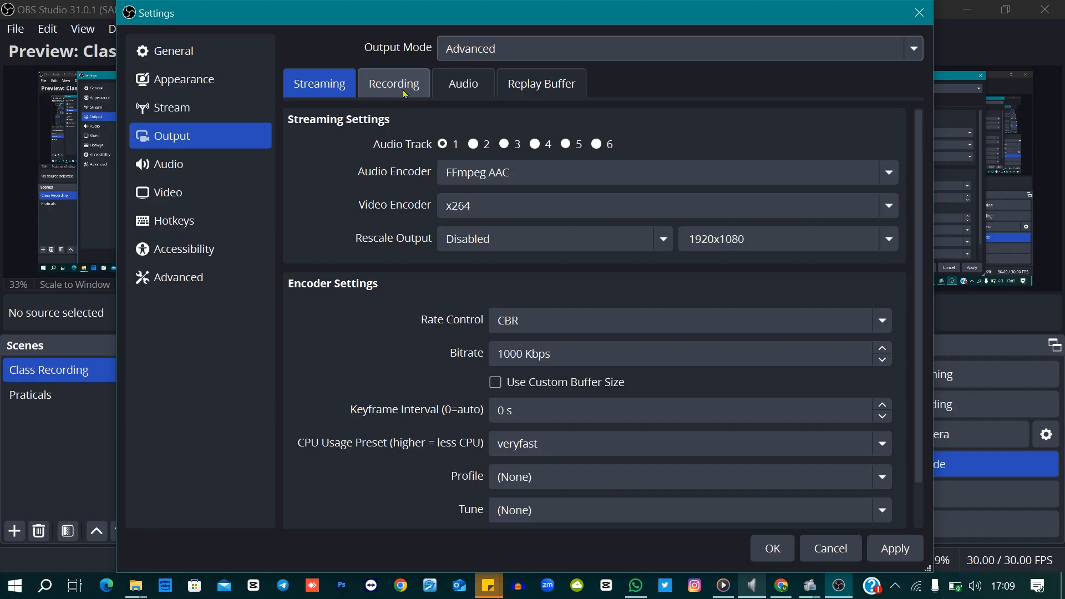
{"action": "left_click", "coordinate": [526, 50]}
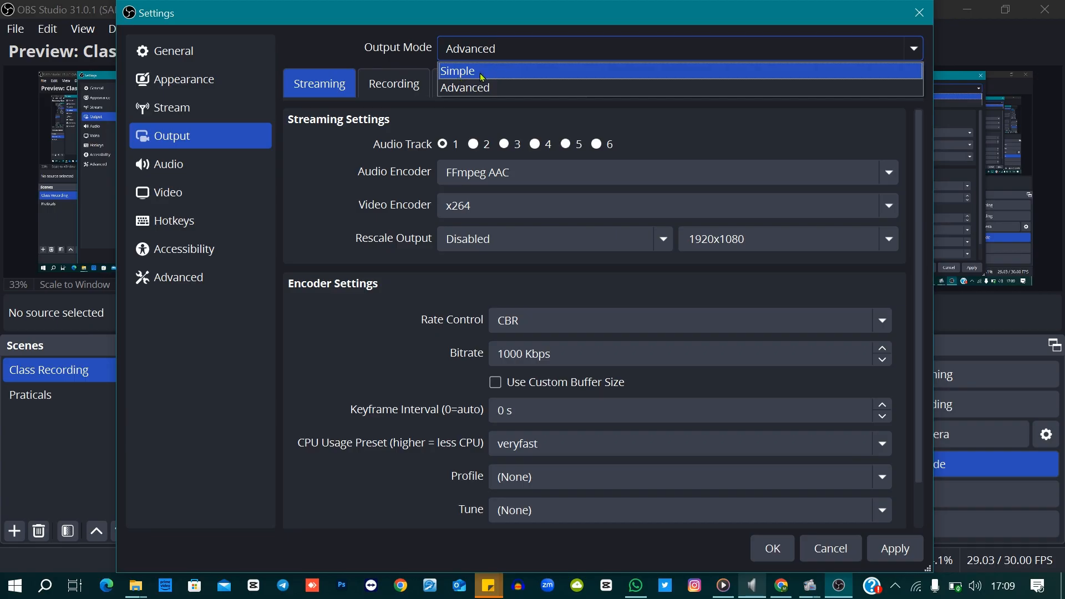
{"action": "left_click", "coordinate": [493, 90]}
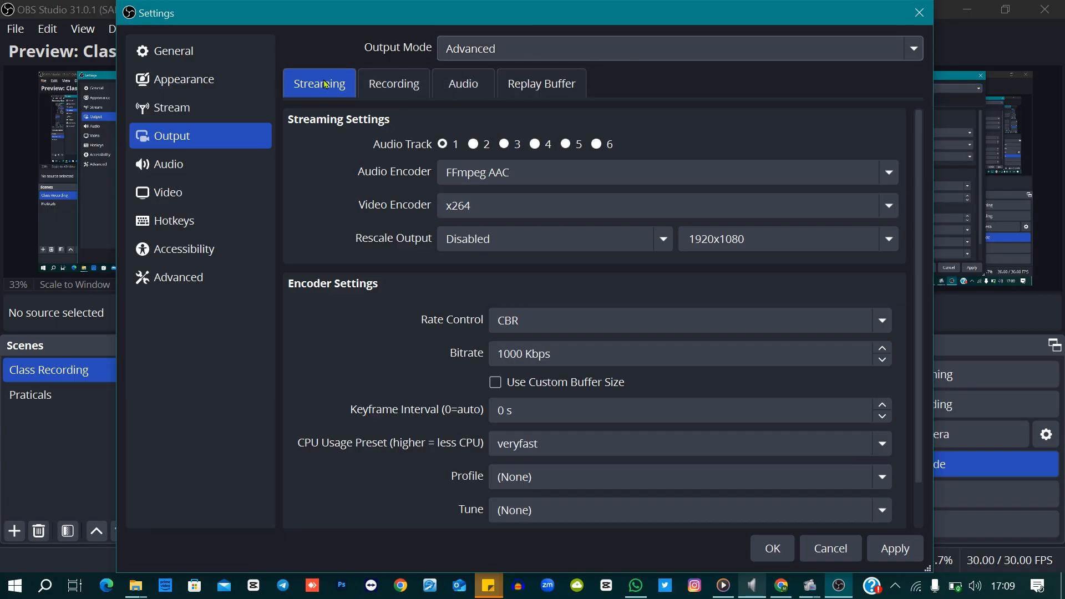
Step: Look through the available video encoders, rescale output filters and rescale resolutions in the streaming output settings
{"action": "left_click", "coordinate": [485, 215]}
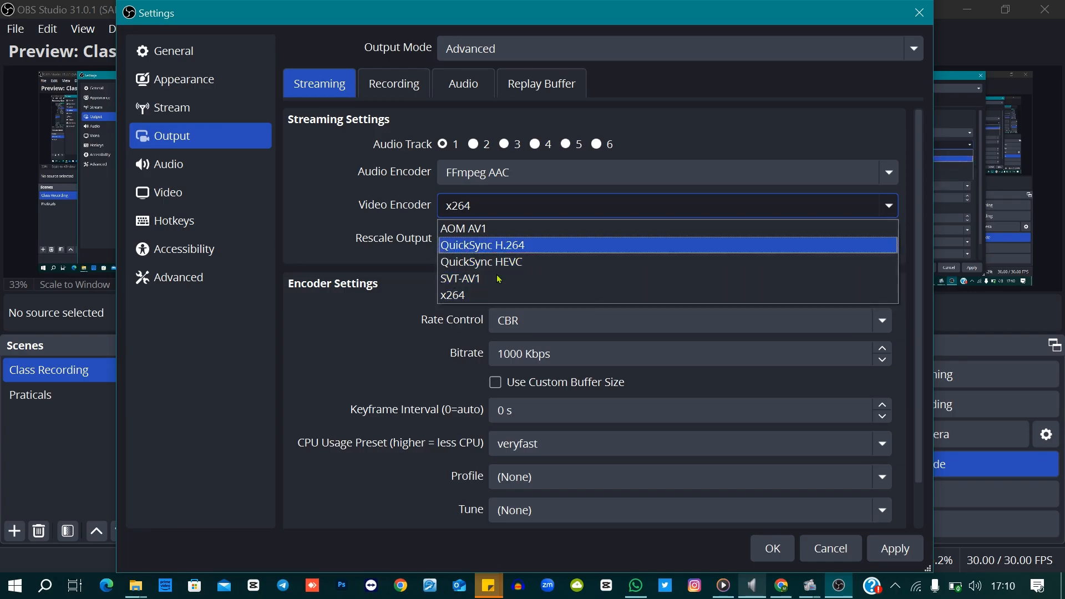
{"action": "left_click", "coordinate": [411, 289]}
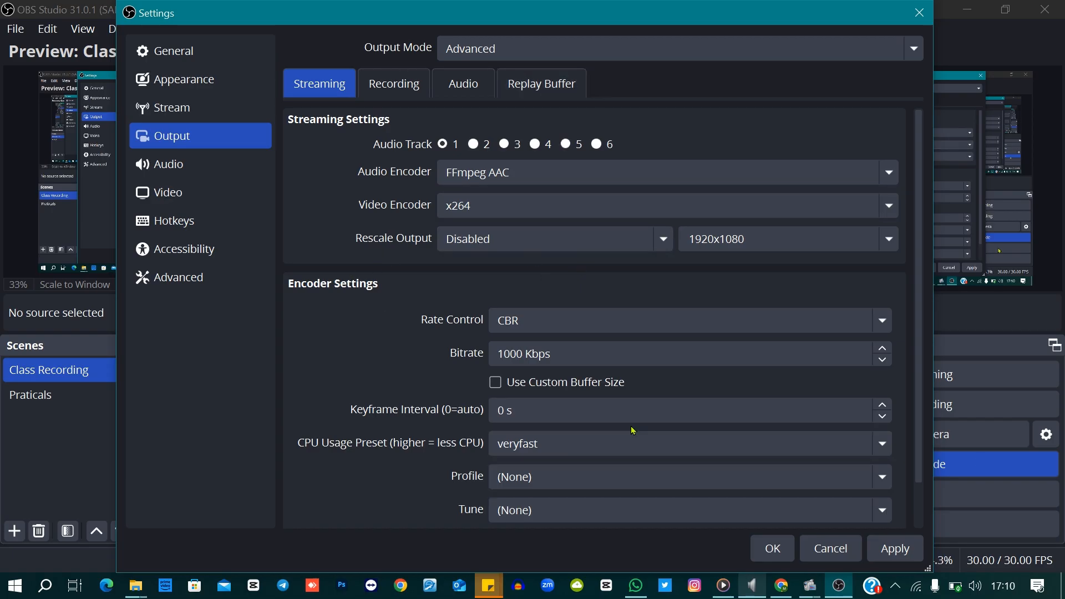
{"action": "left_click", "coordinate": [528, 240]}
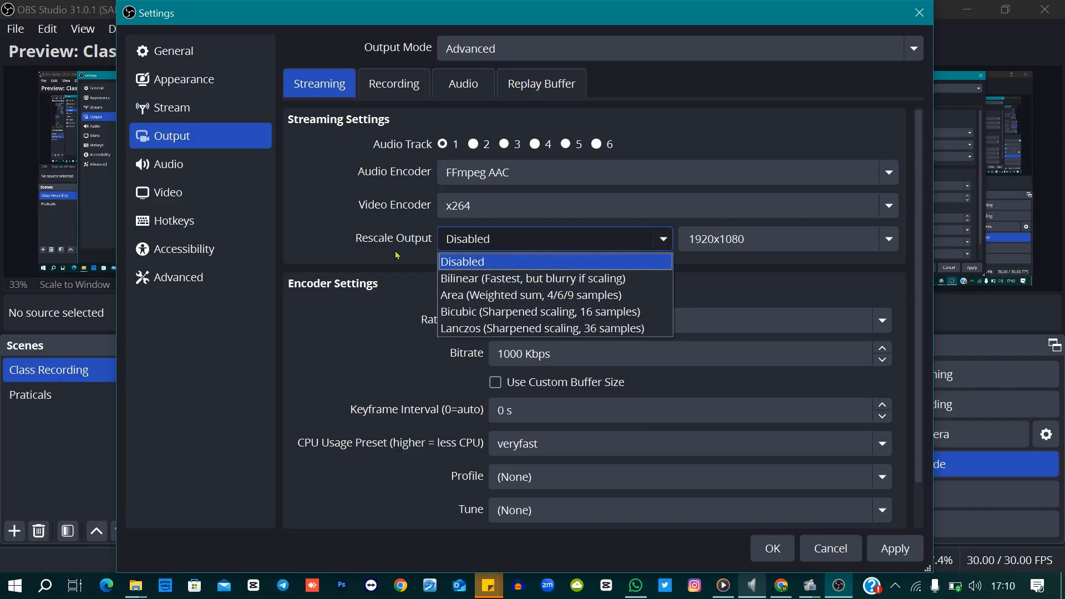
{"action": "left_click", "coordinate": [442, 258]}
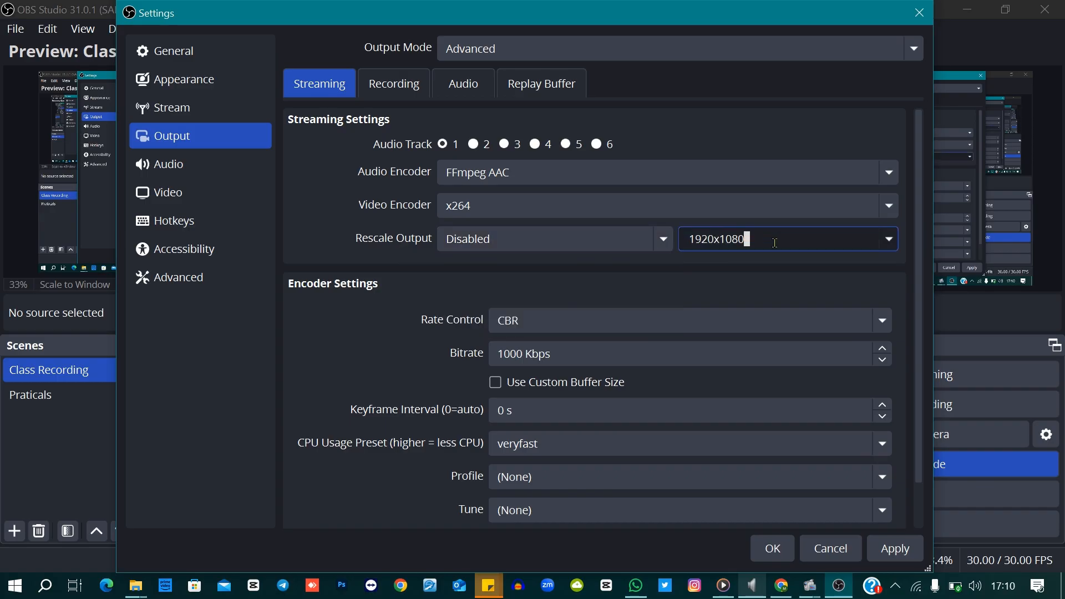
{"action": "left_click", "coordinate": [890, 240]}
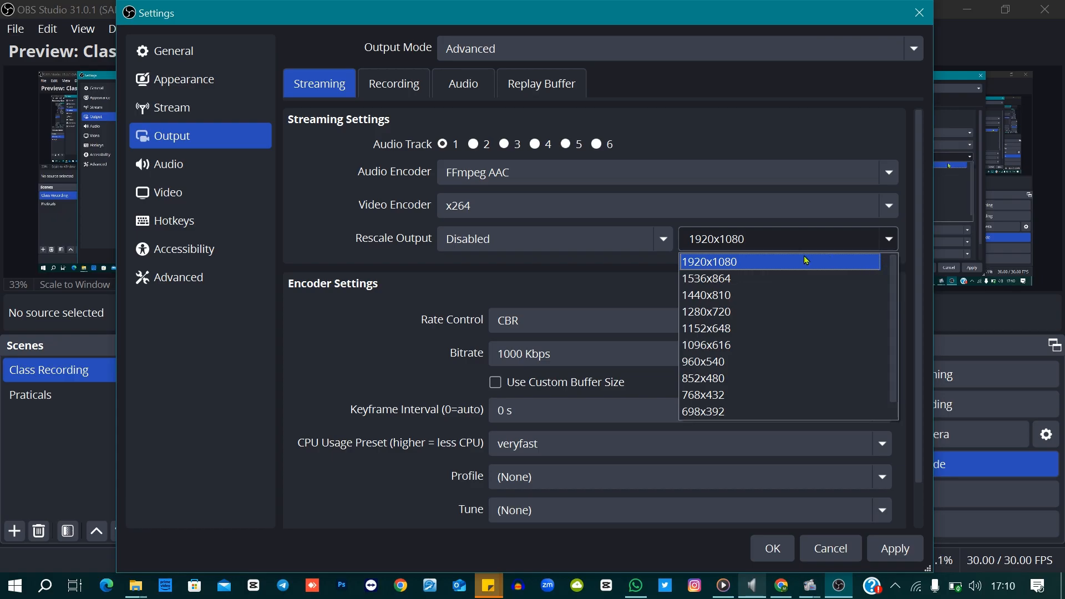
{"action": "left_click", "coordinate": [747, 239]}
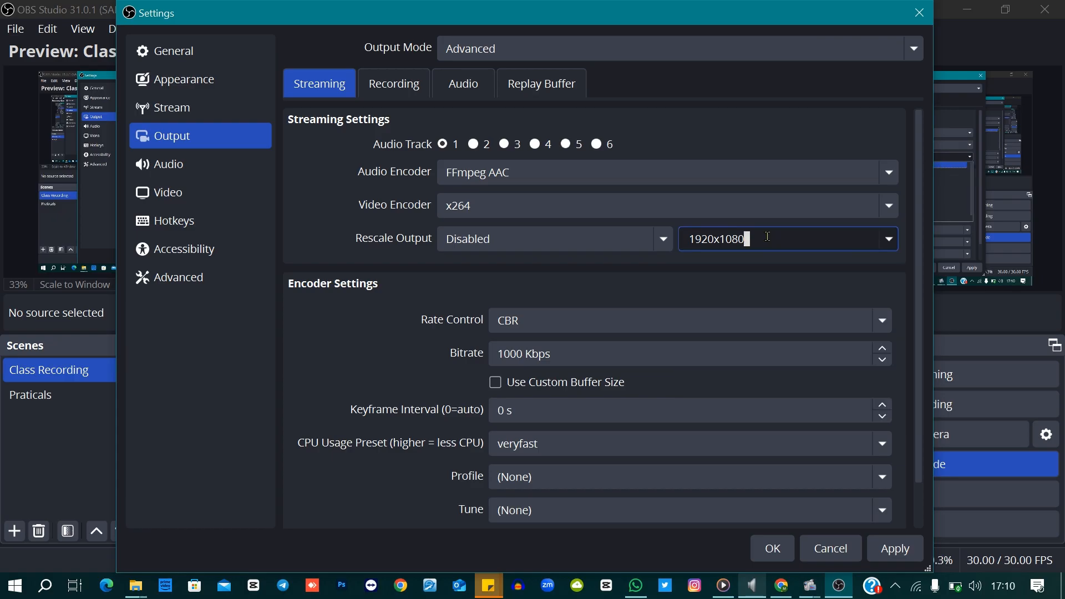
{"action": "left_click", "coordinate": [746, 239]}
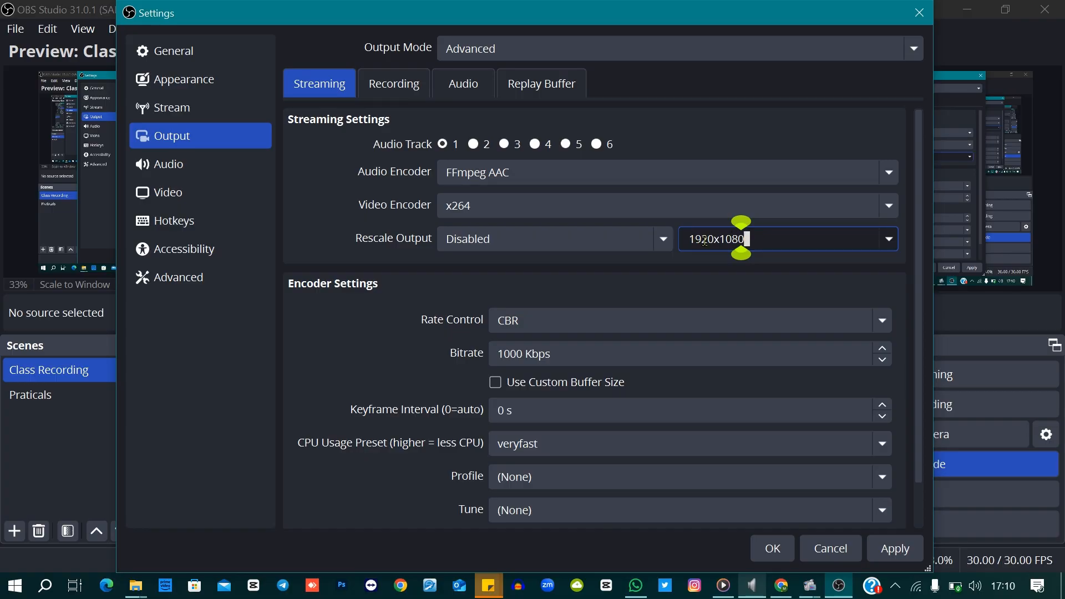
Step: Set the recording type to Custom Output (FFmpeg) and check the folder browser for its file path without choosing a folder
{"action": "left_click", "coordinate": [393, 83]}
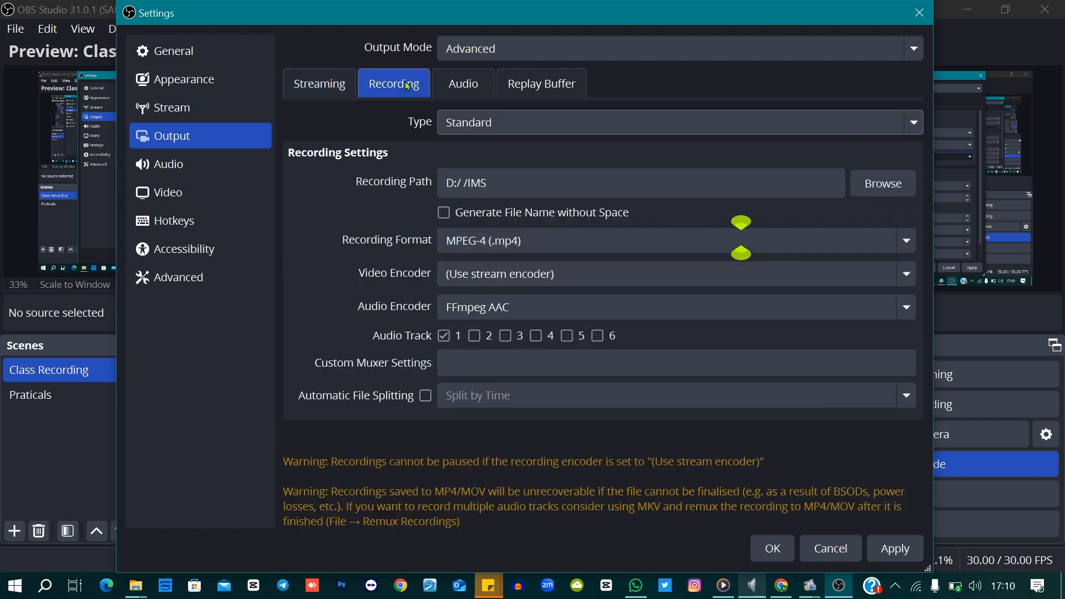
{"action": "left_click", "coordinate": [518, 133]}
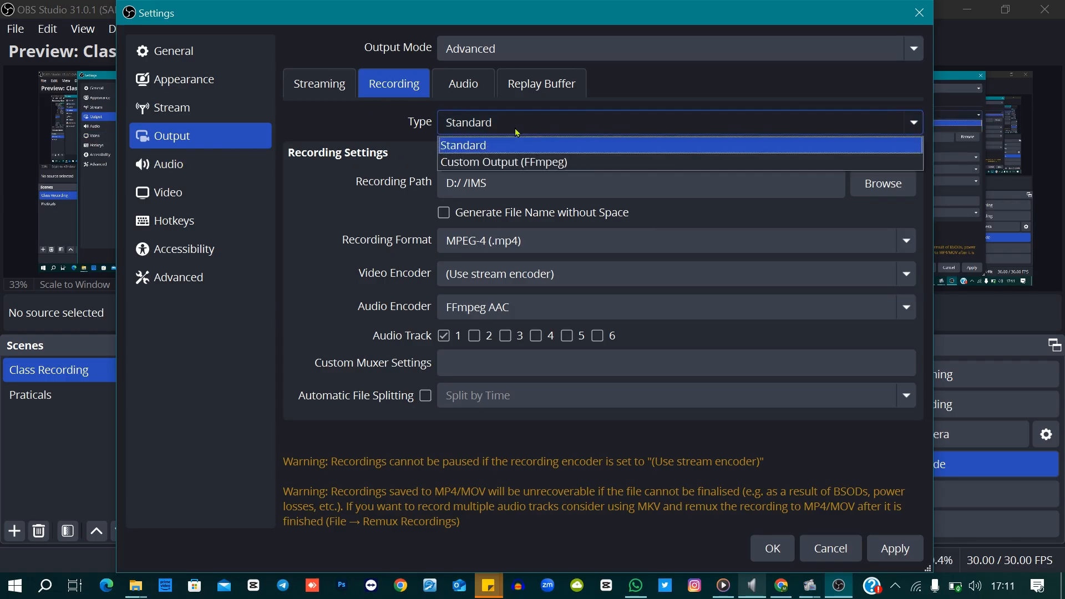
{"action": "left_click", "coordinate": [514, 163]}
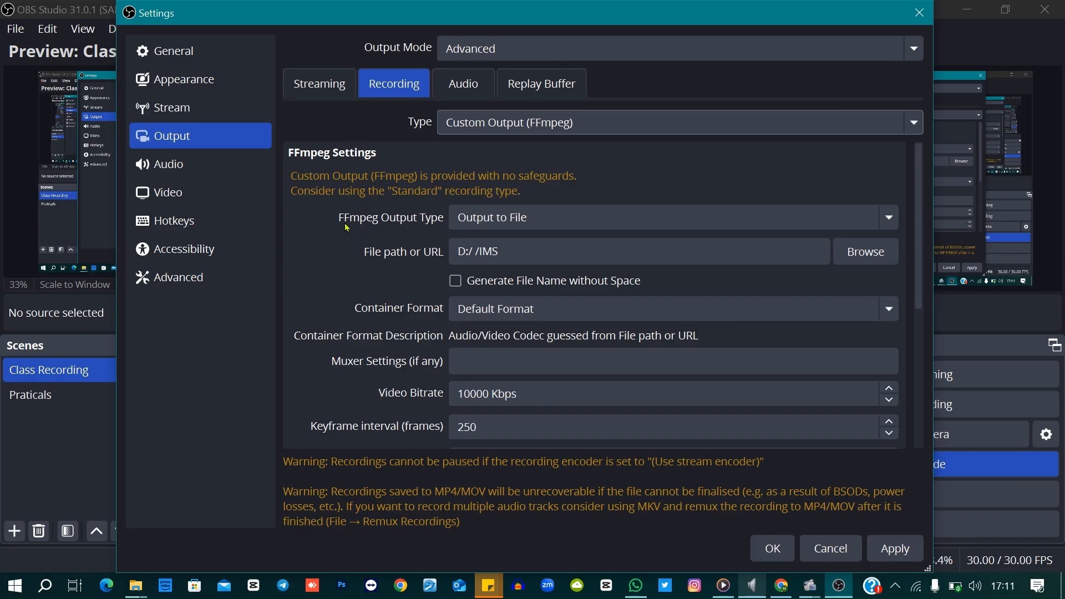
{"action": "left_click", "coordinate": [561, 254]}
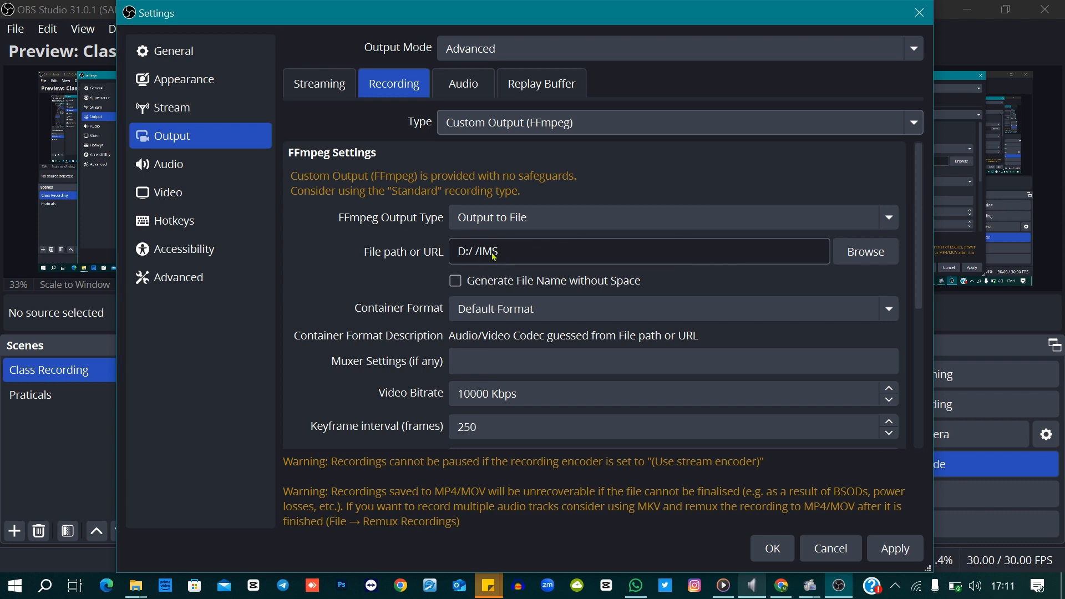
{"action": "left_click", "coordinate": [867, 251]}
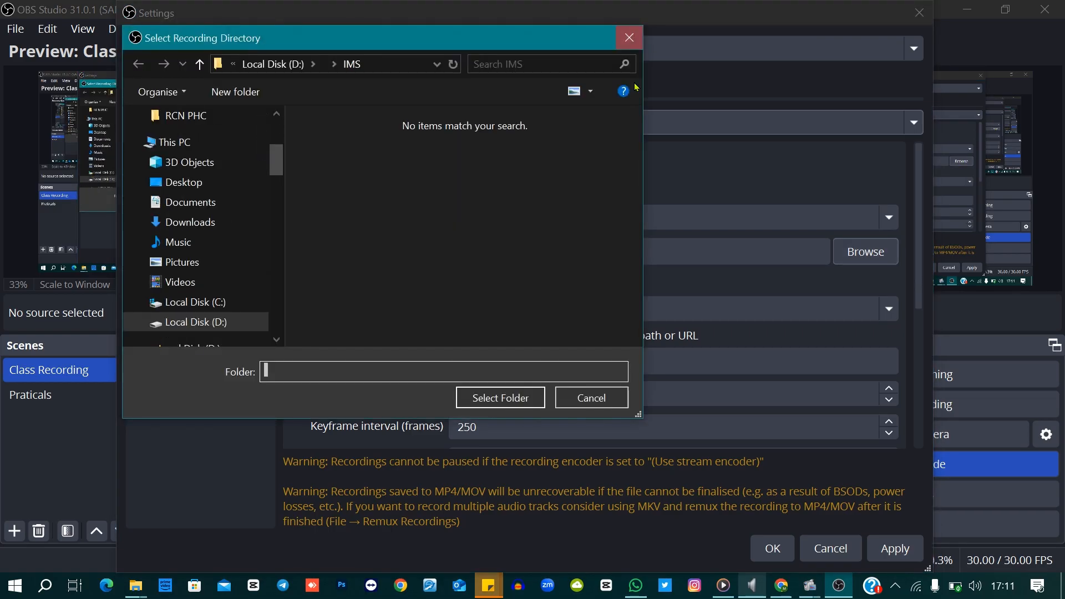
{"action": "left_click", "coordinate": [629, 38]}
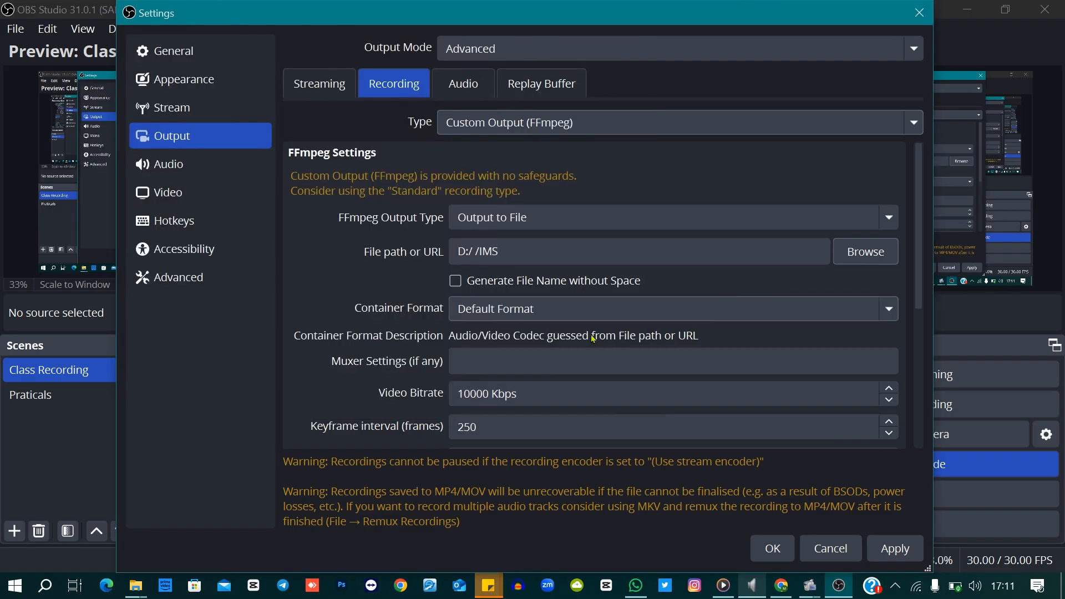
{"action": "left_click", "coordinate": [537, 395]}
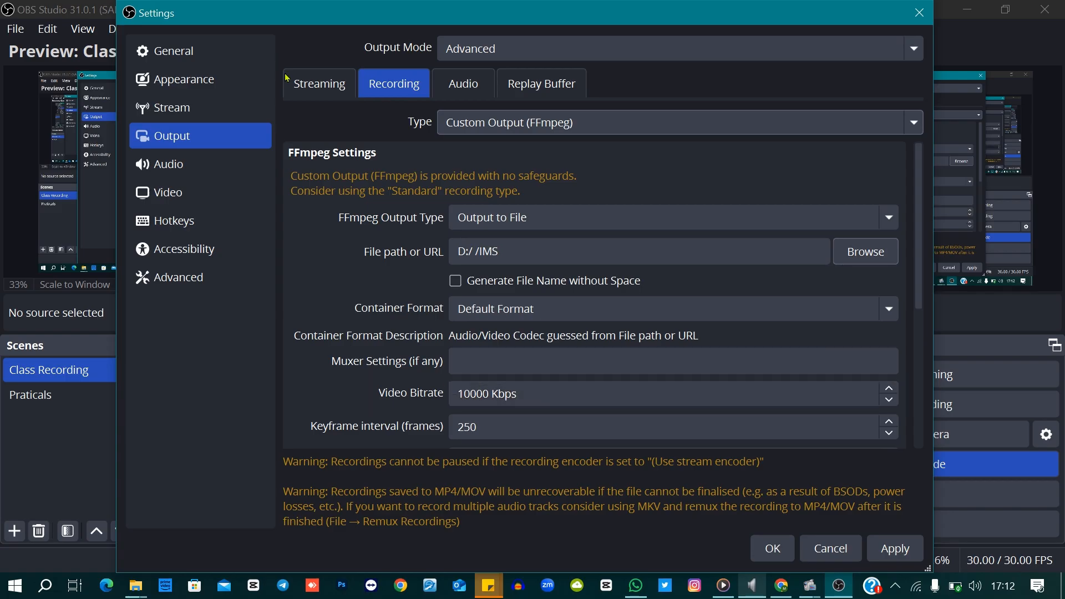
Step: Set the streaming encoder's bitrate to 3500 Kbps
{"action": "left_click", "coordinate": [318, 86]}
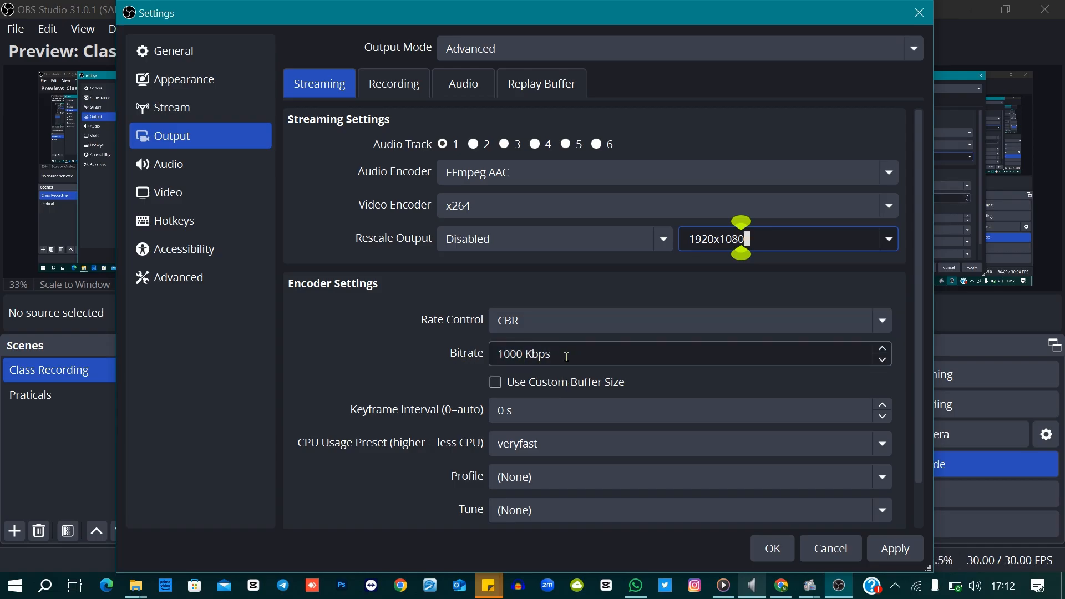
{"action": "left_click_drag", "start_coordinate": [562, 355], "coordinate": [488, 360]}
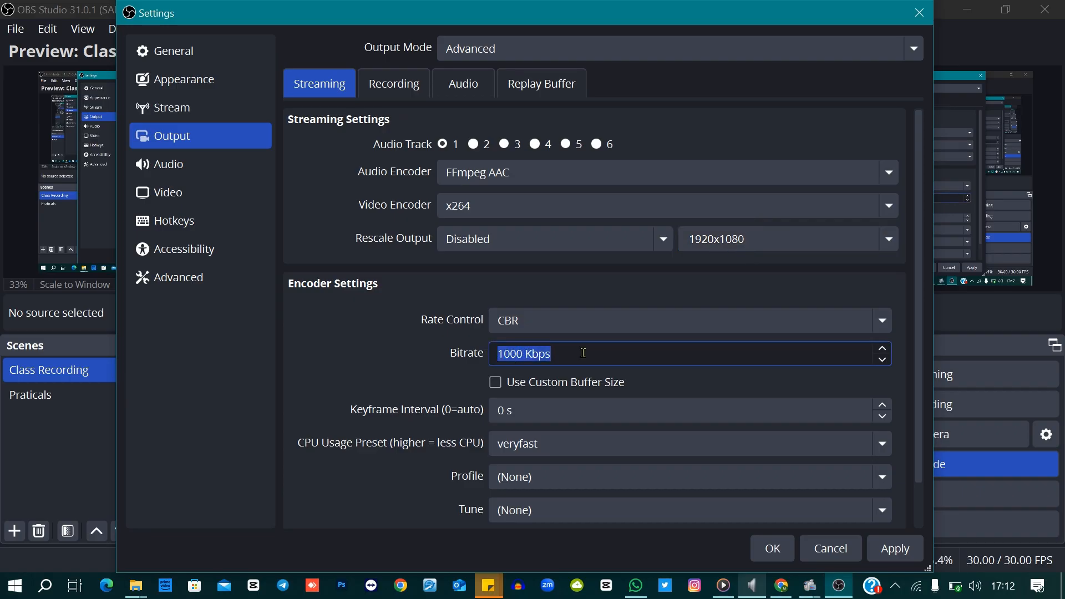
{"action": "left_click", "coordinate": [552, 354]}
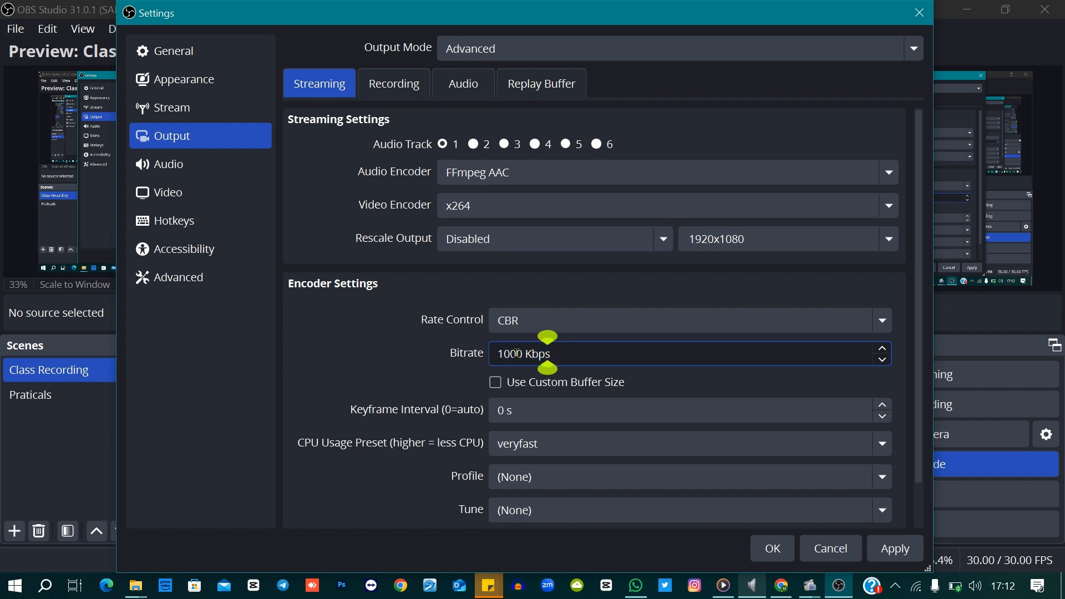
{"action": "left_click_drag", "start_coordinate": [509, 353], "coordinate": [493, 353]}
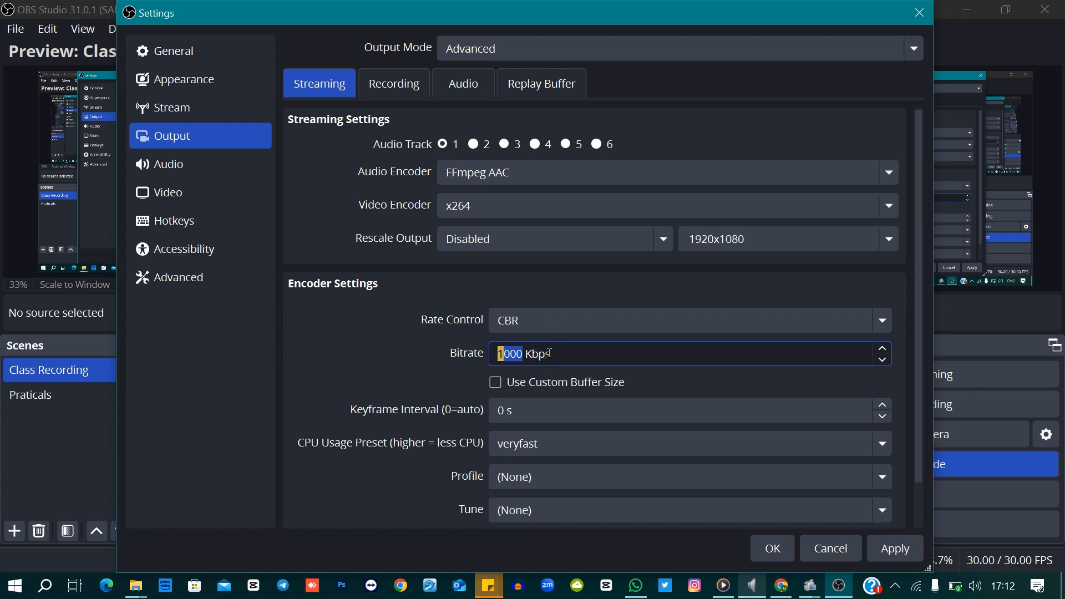
{"action": "left_click", "coordinate": [522, 356]}
{"action": "key", "text": "BackSpace"}
{"action": "key", "text": "BackSpace"}
{"action": "key", "text": "BackSpace"}
{"action": "key", "text": "BackSpace"}
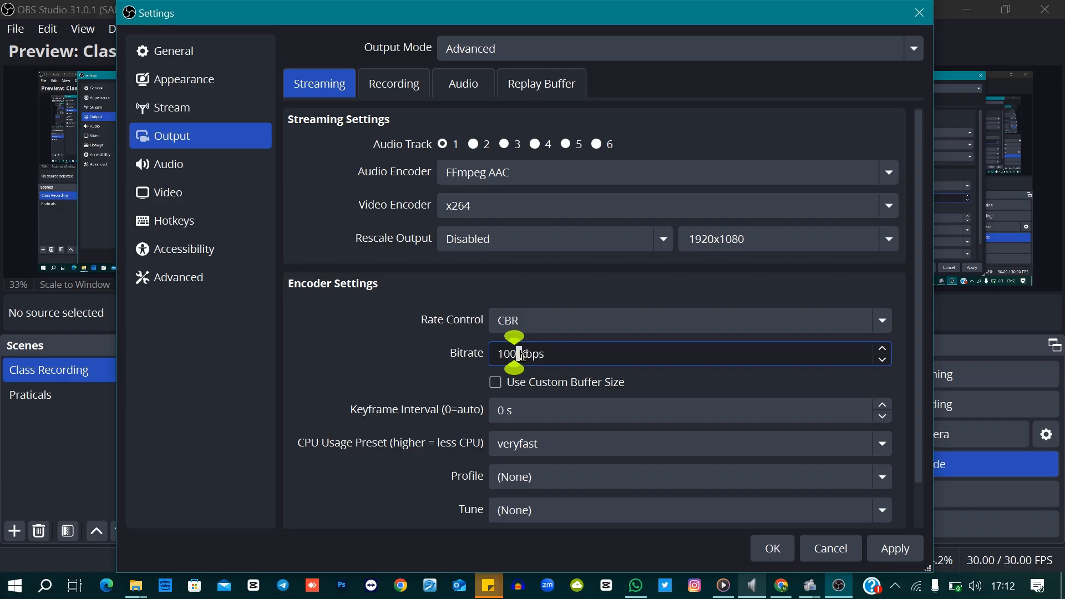
{"action": "type", "text": "3500"}
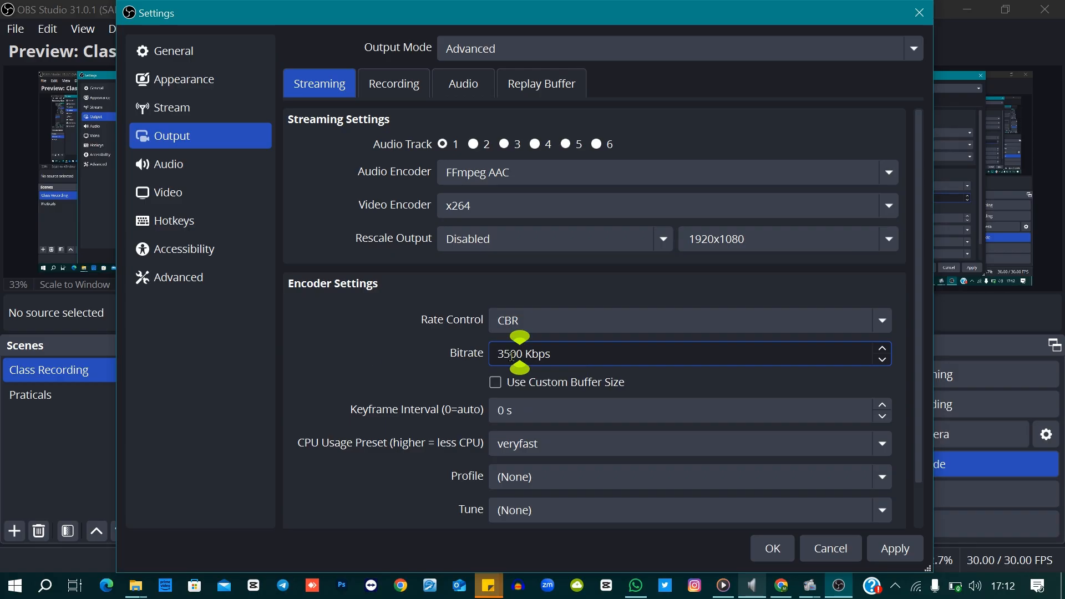
{"action": "left_click", "coordinate": [400, 333]}
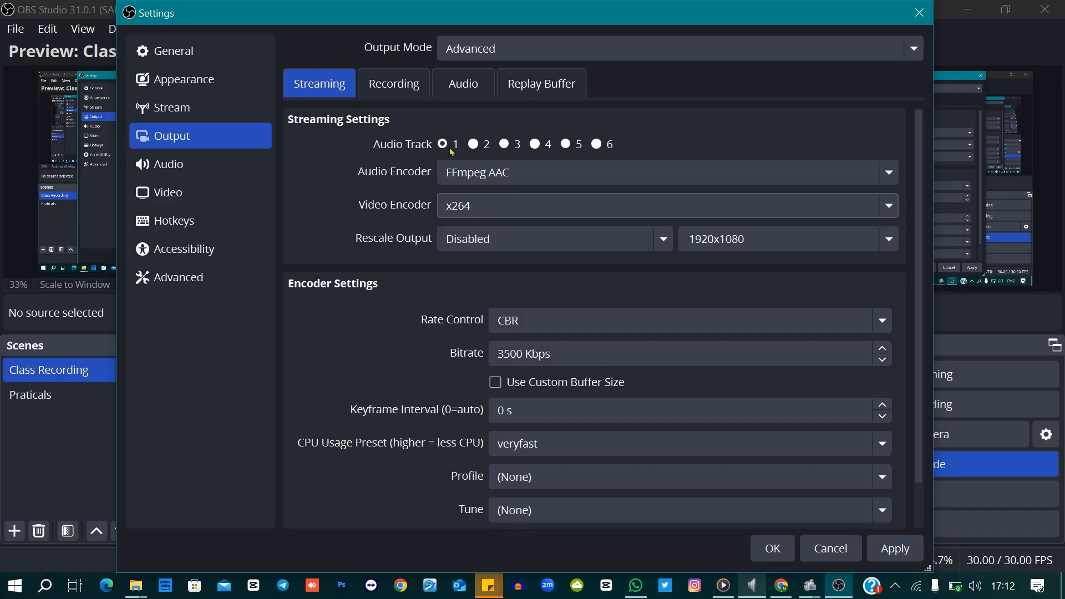
Step: Review the Audio, Replay Buffer, Recording and Streaming output settings, and look over the general audio devices and meter settings
{"action": "left_click", "coordinate": [466, 86]}
{"action": "left_click", "coordinate": [535, 91]}
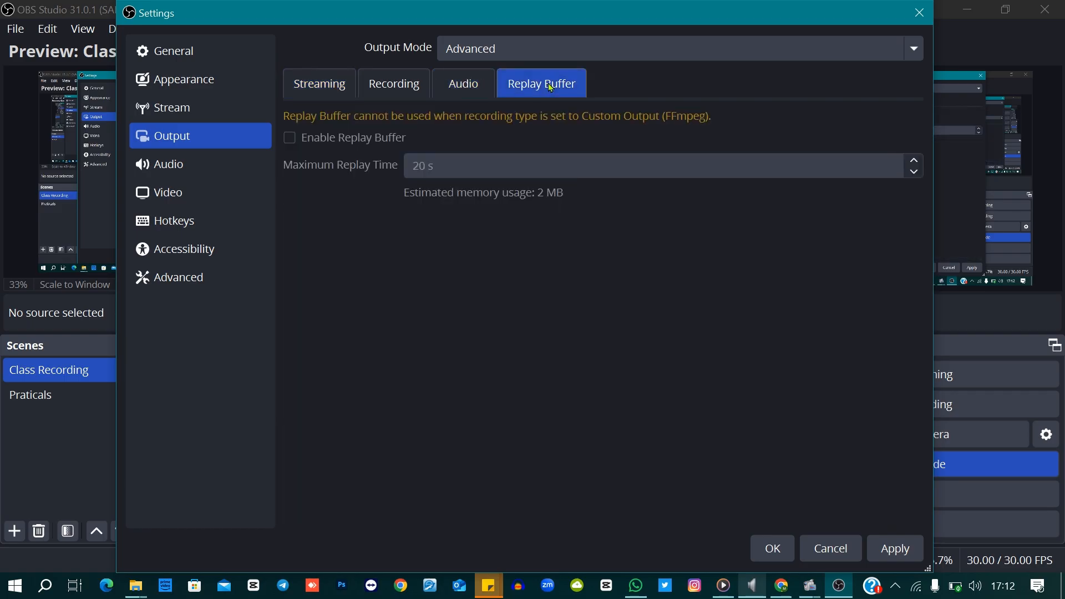
{"action": "left_click", "coordinate": [379, 89]}
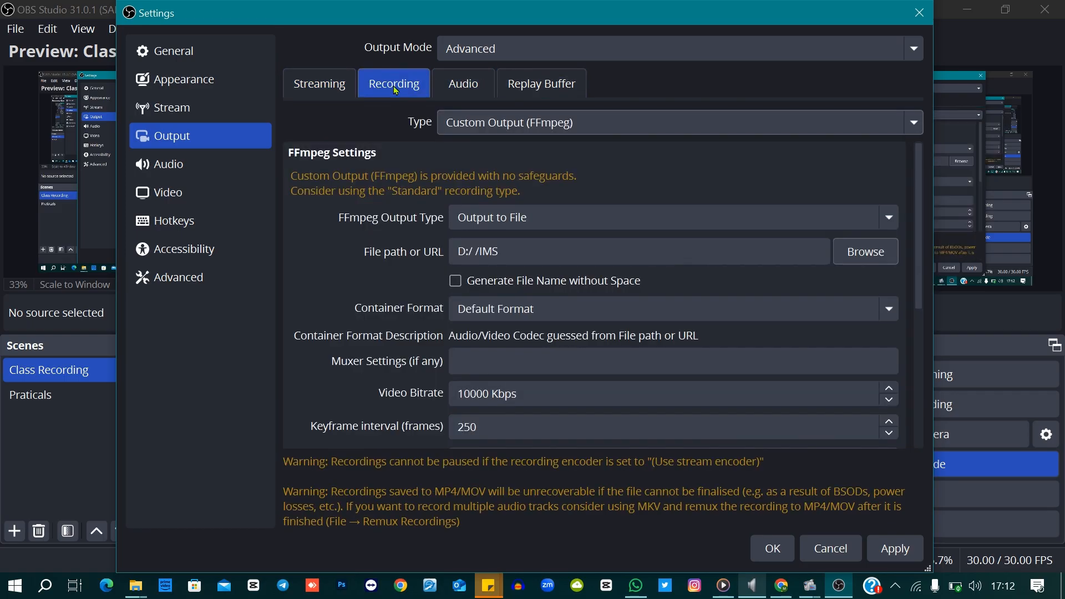
{"action": "left_click", "coordinate": [309, 85]}
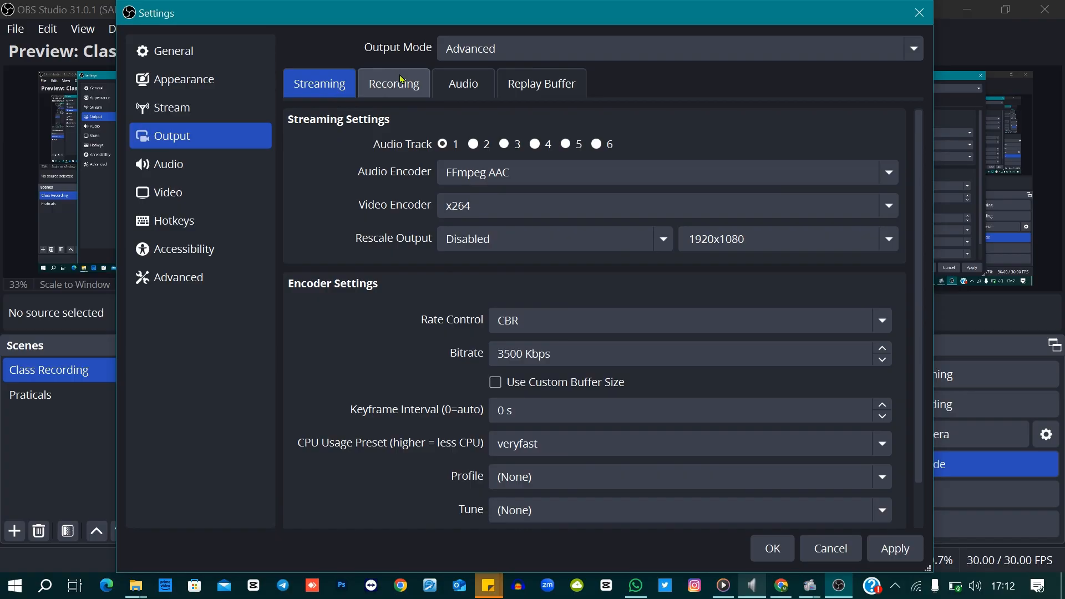
{"action": "left_click", "coordinate": [401, 81]}
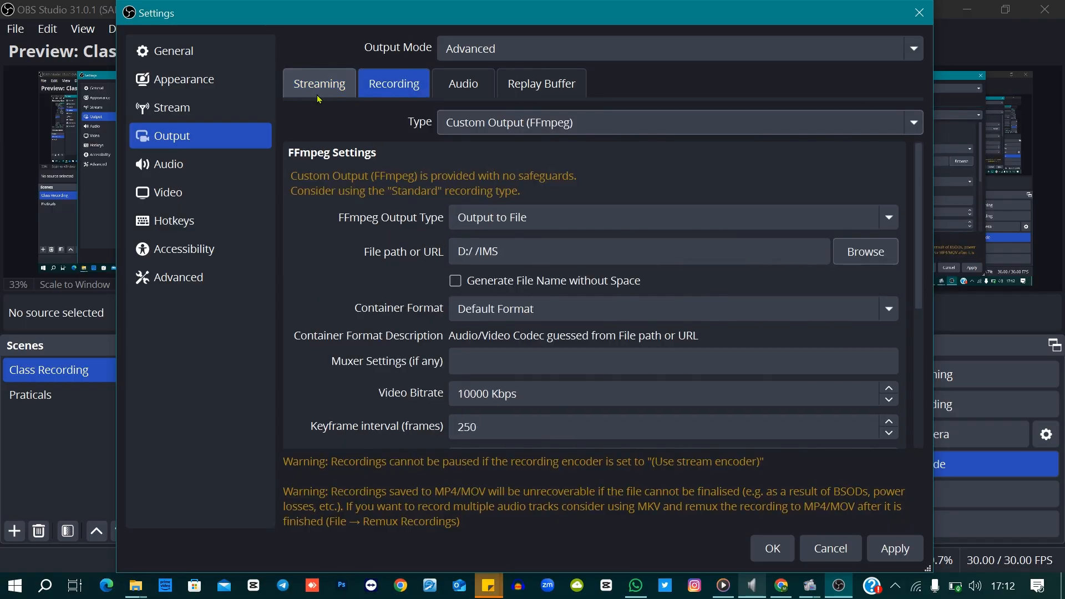
{"action": "left_click", "coordinate": [195, 165]}
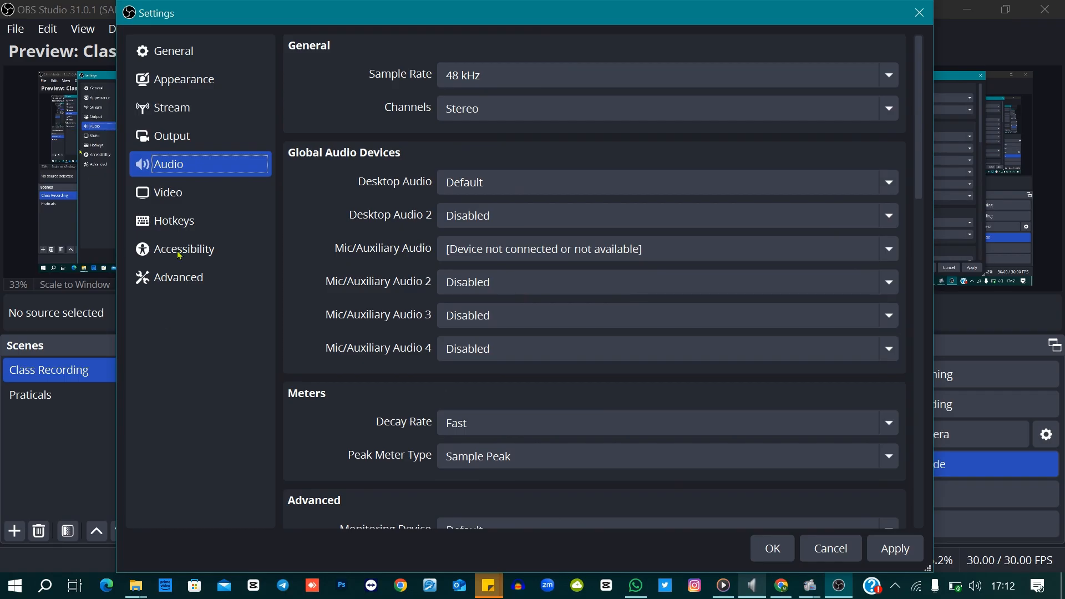
{"action": "scroll", "coordinate": [488, 281], "scroll_direction": "down", "scroll_amount": 1}
{"action": "scroll", "coordinate": [369, 313], "scroll_direction": "up", "scroll_amount": 1}
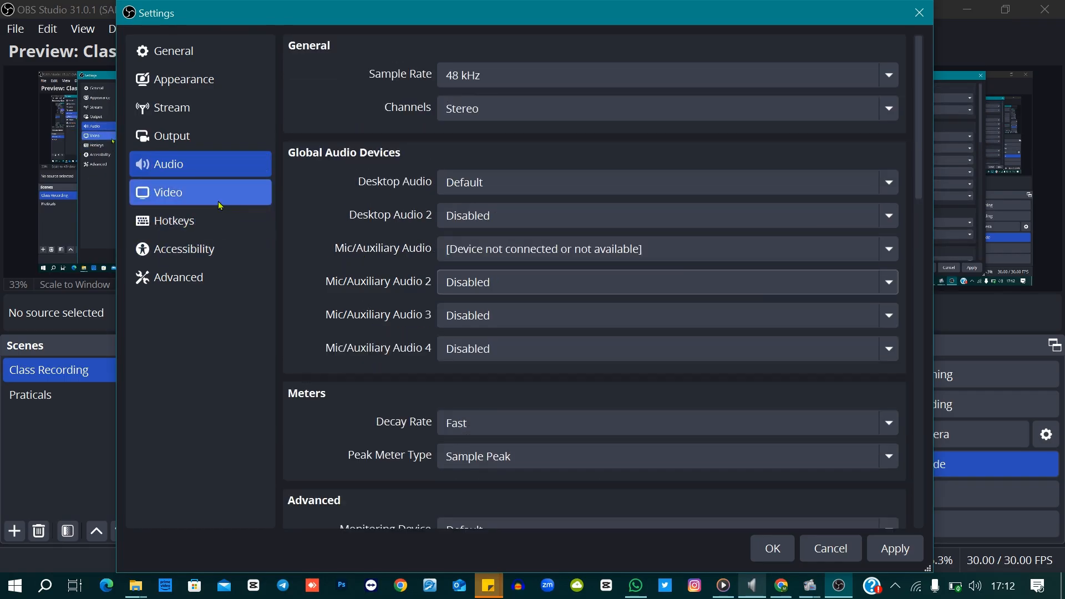
Step: Look through the output (scaled) resolutions and the common FPS values available in the video settings
{"action": "left_click", "coordinate": [202, 195]}
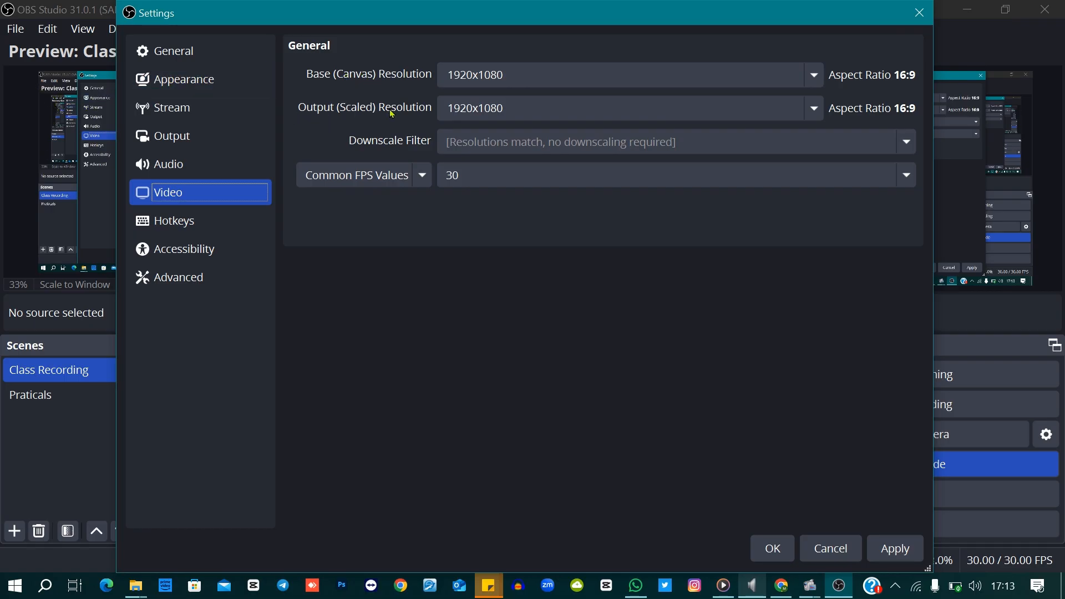
{"action": "left_click", "coordinate": [568, 111]}
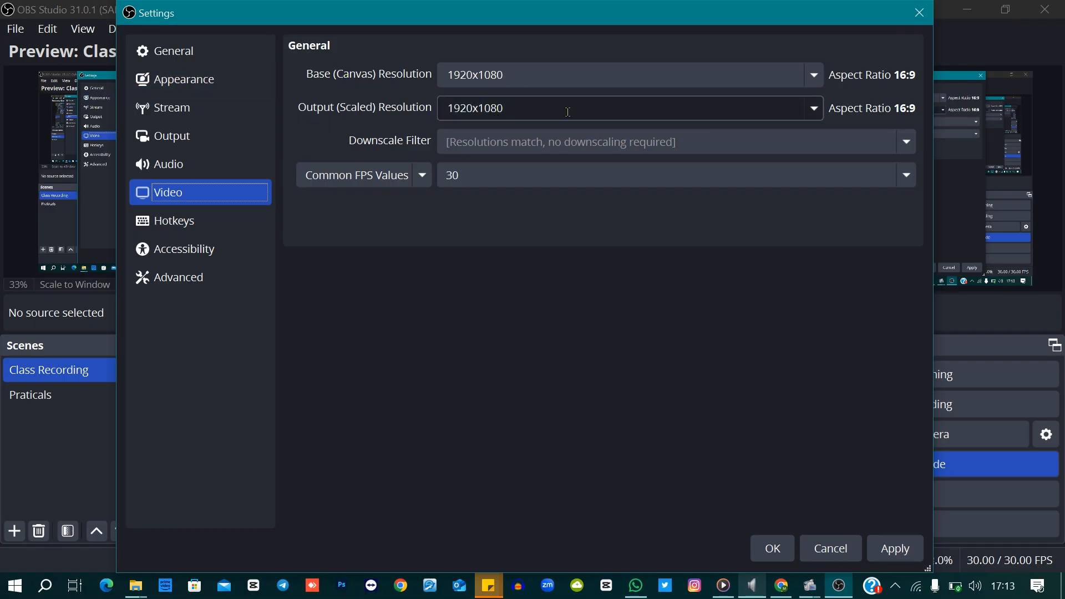
{"action": "left_click", "coordinate": [814, 111]}
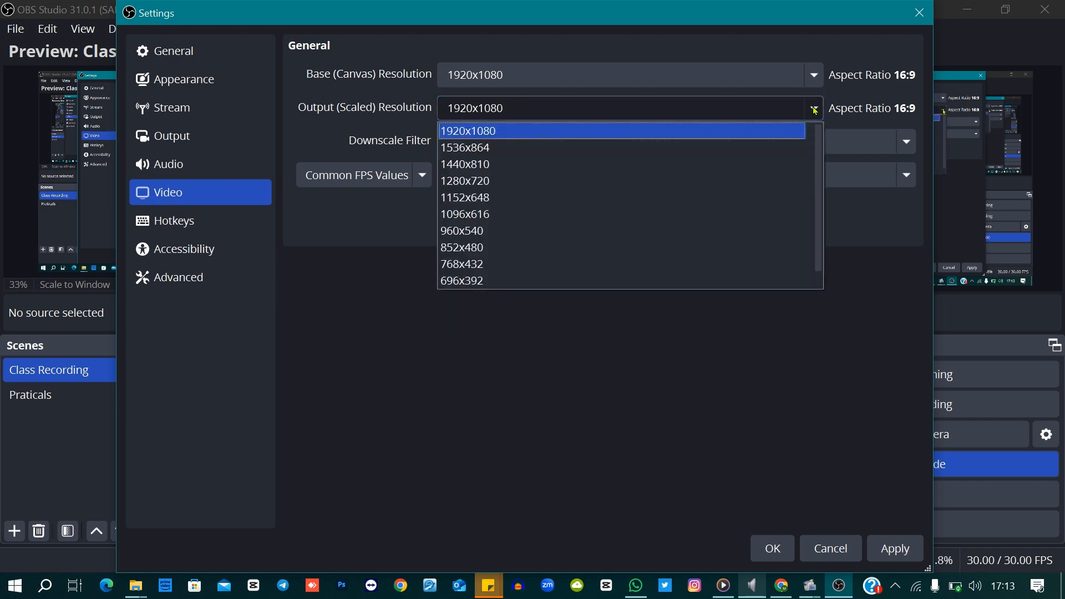
{"action": "left_click", "coordinate": [535, 112]}
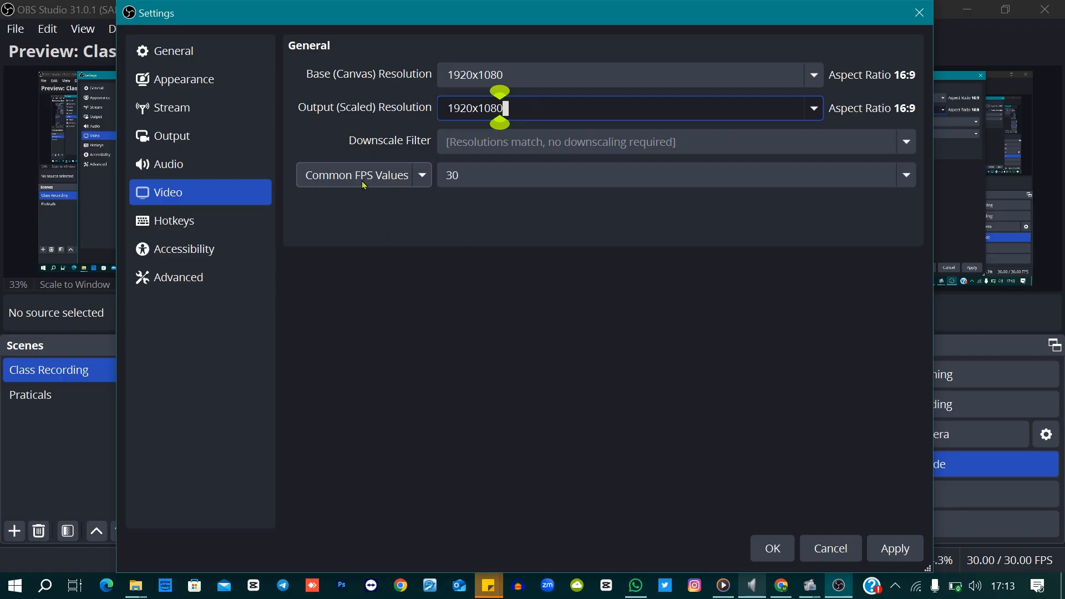
{"action": "left_click", "coordinate": [495, 182]}
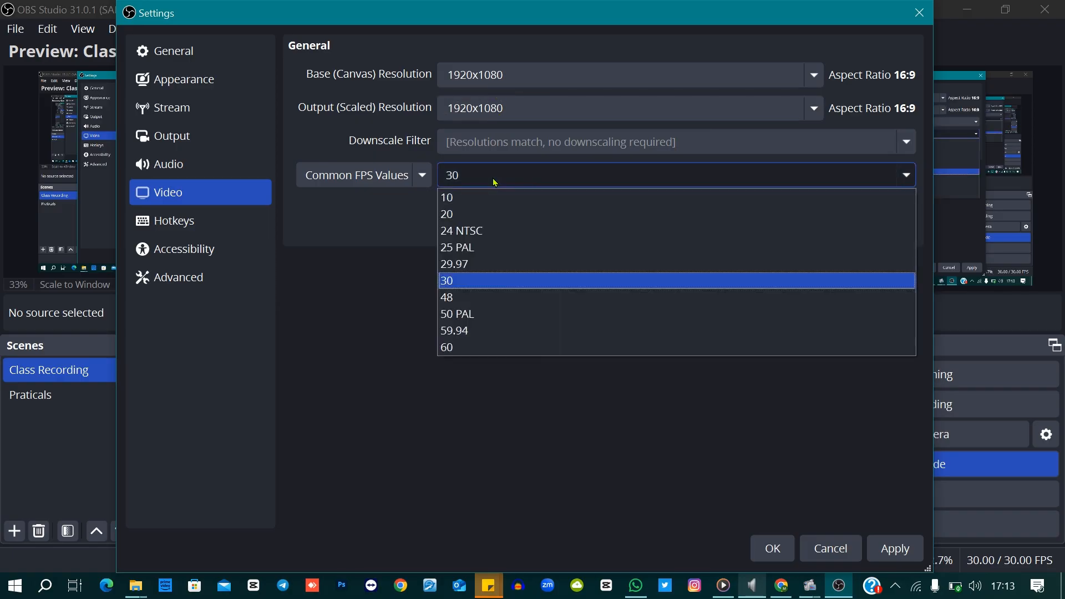
{"action": "left_click", "coordinate": [496, 181]}
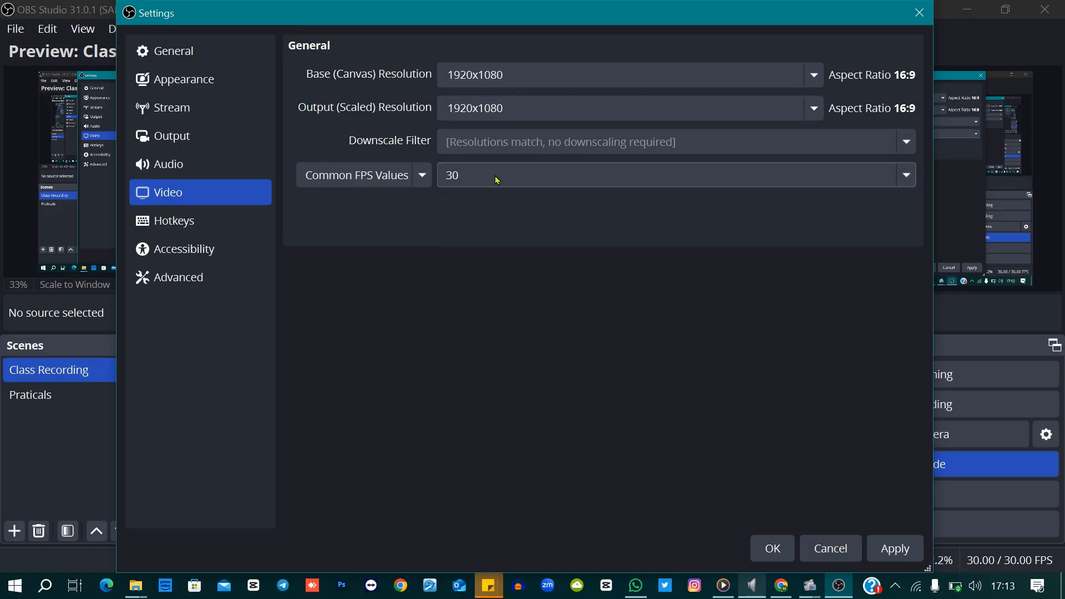
{"action": "left_click", "coordinate": [496, 180]}
{"action": "left_click", "coordinate": [497, 180]}
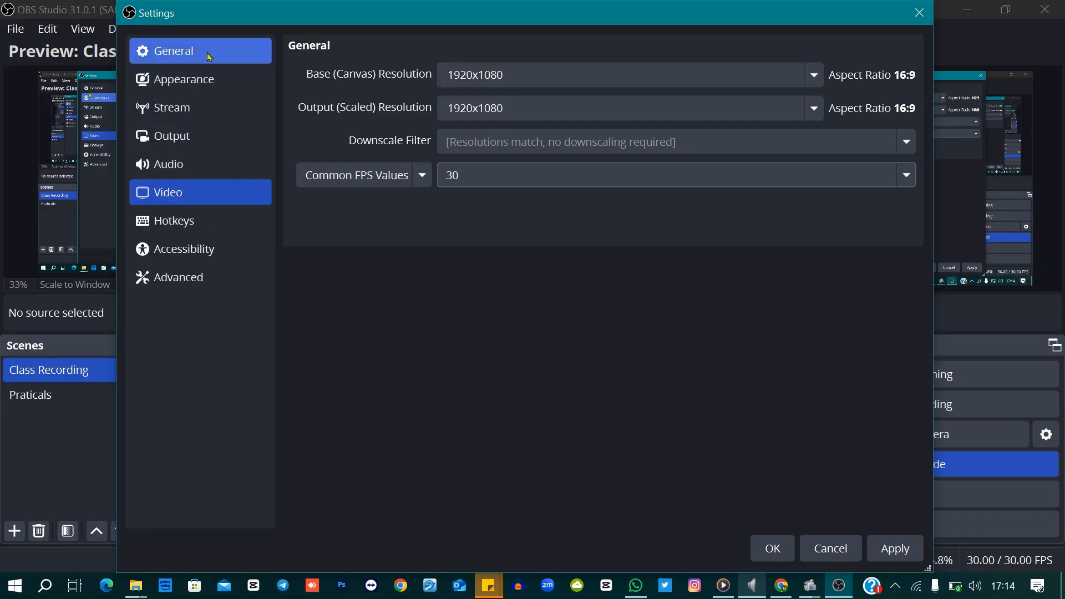
Step: Set the streaming service to Facebook Live in the stream settings and select its empty stream key field
{"action": "left_click", "coordinate": [208, 106]}
{"action": "left_click", "coordinate": [465, 147]}
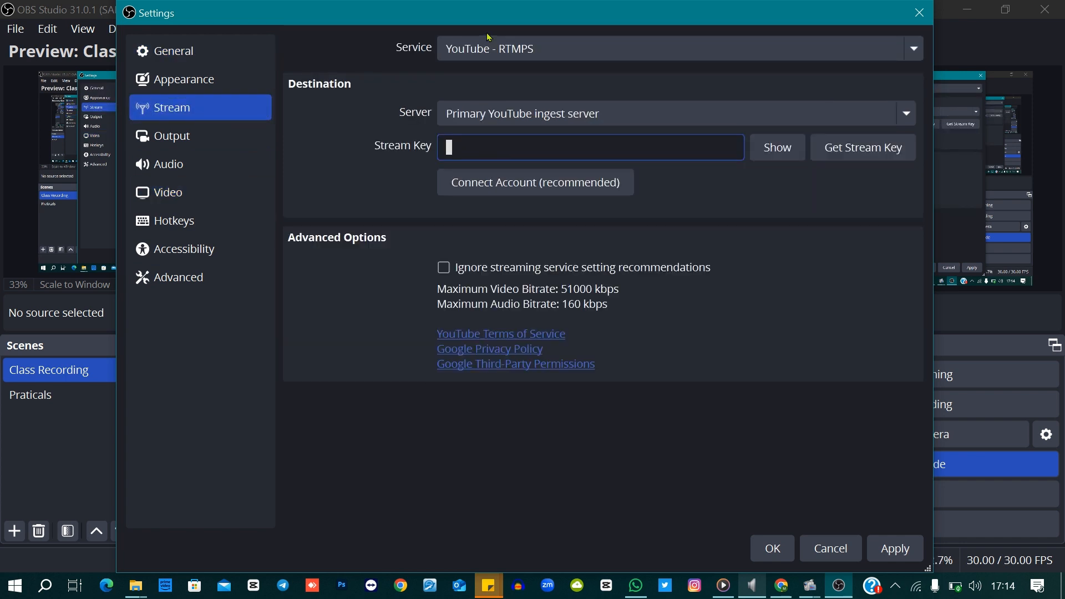
{"action": "left_click", "coordinate": [477, 51]}
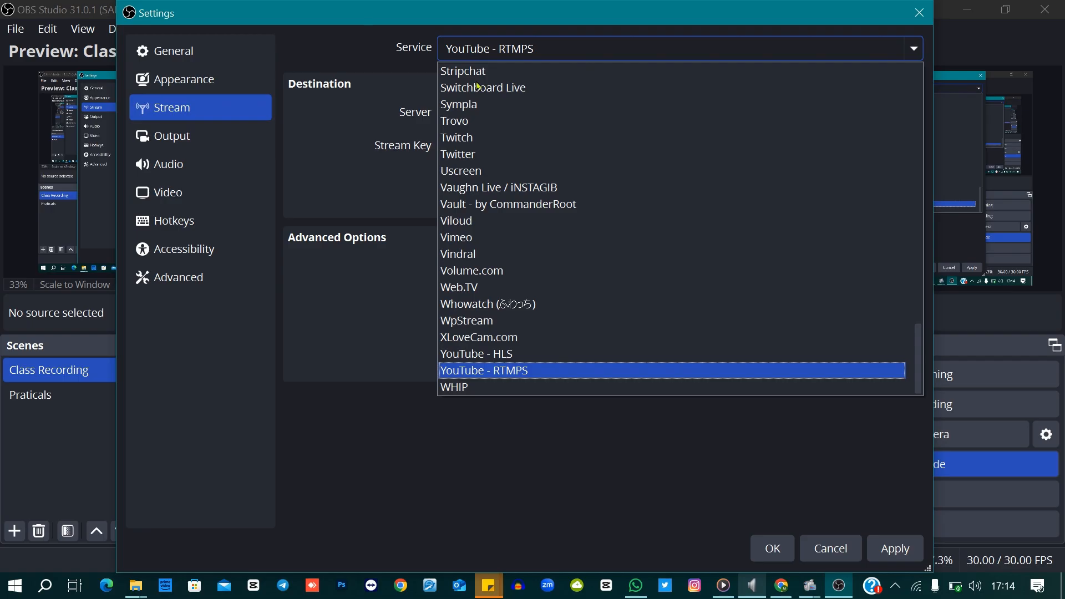
{"action": "scroll", "coordinate": [505, 236], "scroll_direction": "up", "scroll_amount": 14}
{"action": "scroll", "coordinate": [506, 239], "scroll_direction": "up", "scroll_amount": 7}
{"action": "scroll", "coordinate": [506, 238], "scroll_direction": "down", "scroll_amount": 3}
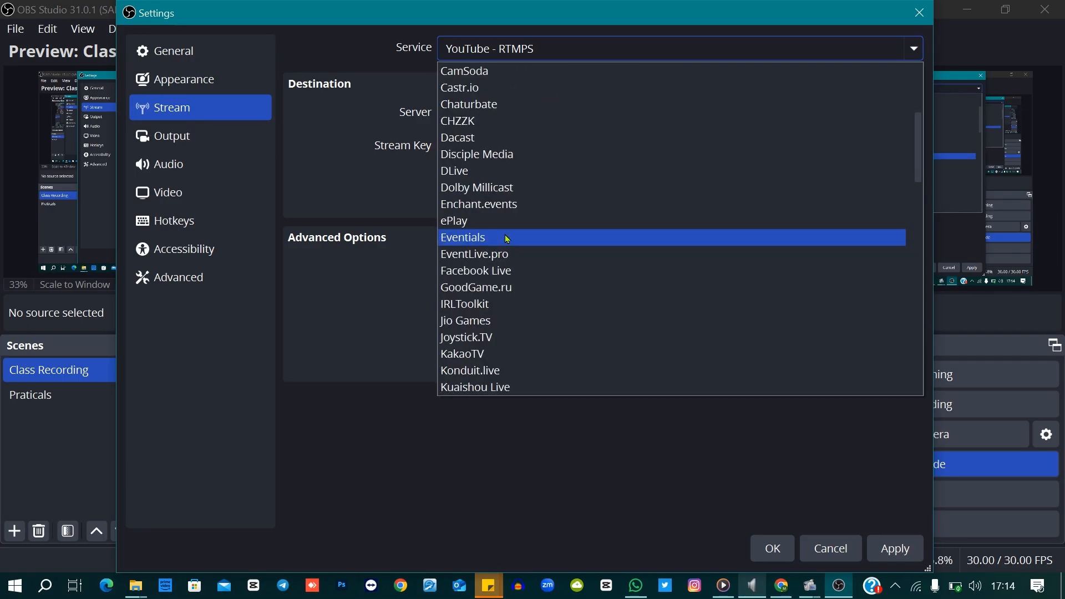
{"action": "key", "text": "Escape"}
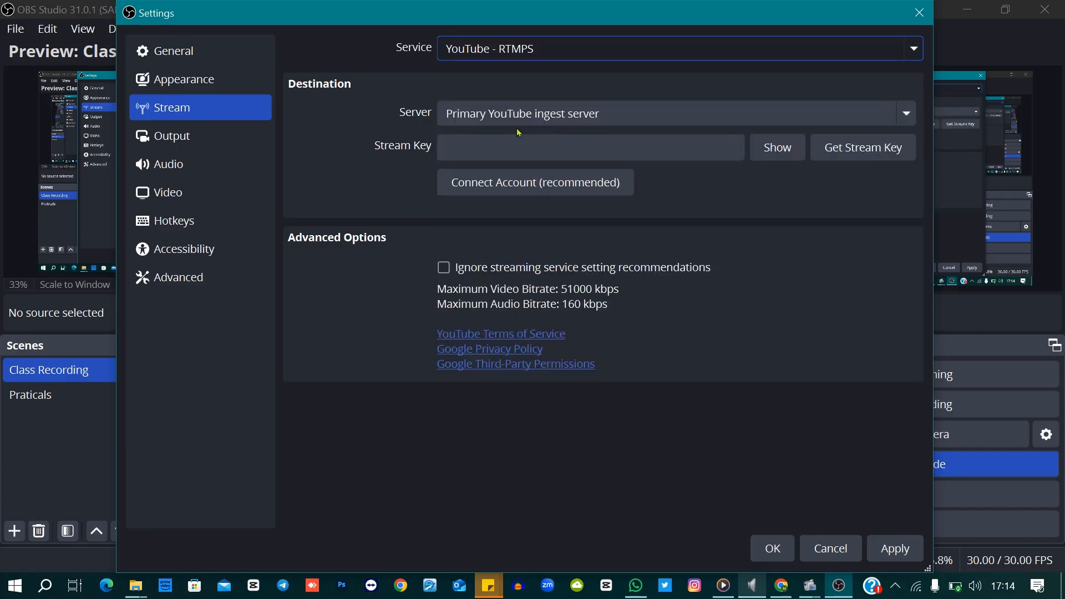
{"action": "left_click", "coordinate": [520, 149]}
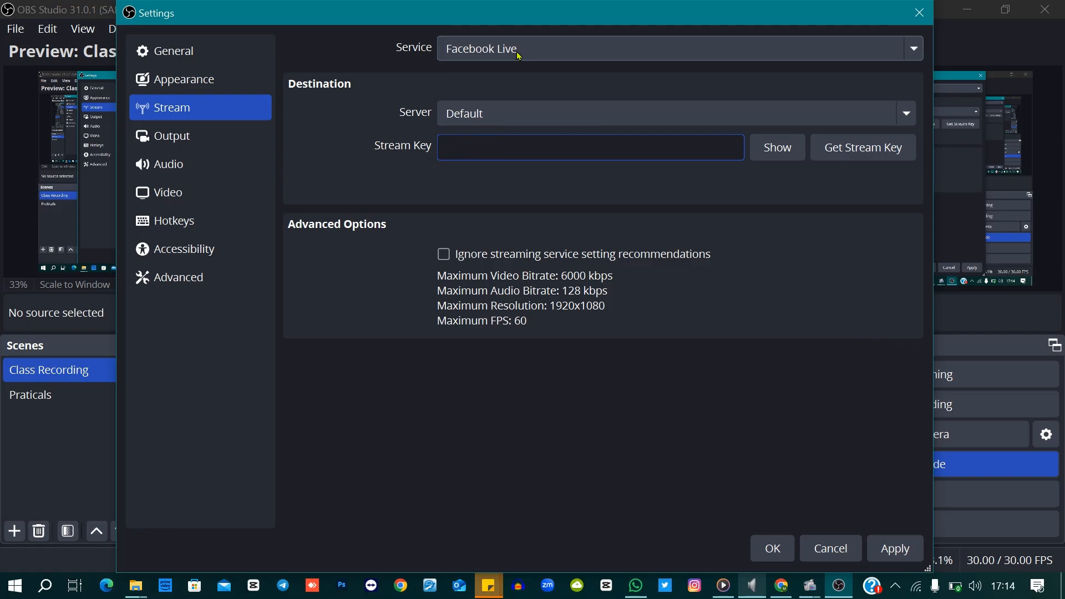
Step: Look through the streaming services listed after Facebook Live without choosing another one
{"action": "left_click", "coordinate": [488, 53]}
{"action": "scroll", "coordinate": [578, 283], "scroll_direction": "down", "scroll_amount": 12}
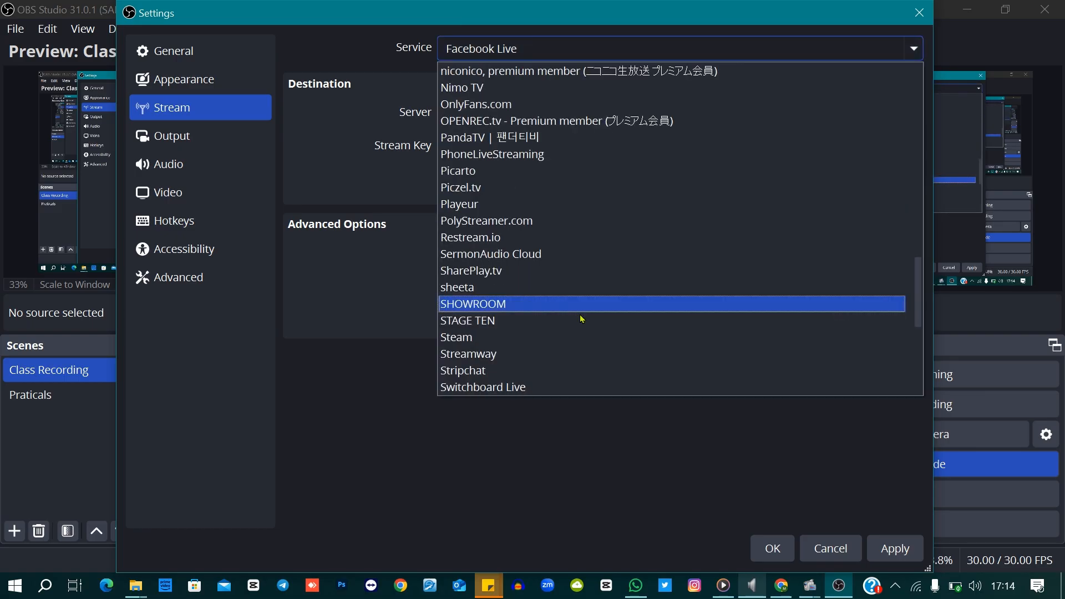
{"action": "scroll", "coordinate": [577, 333], "scroll_direction": "down", "scroll_amount": 5}
{"action": "key", "text": "Escape"}
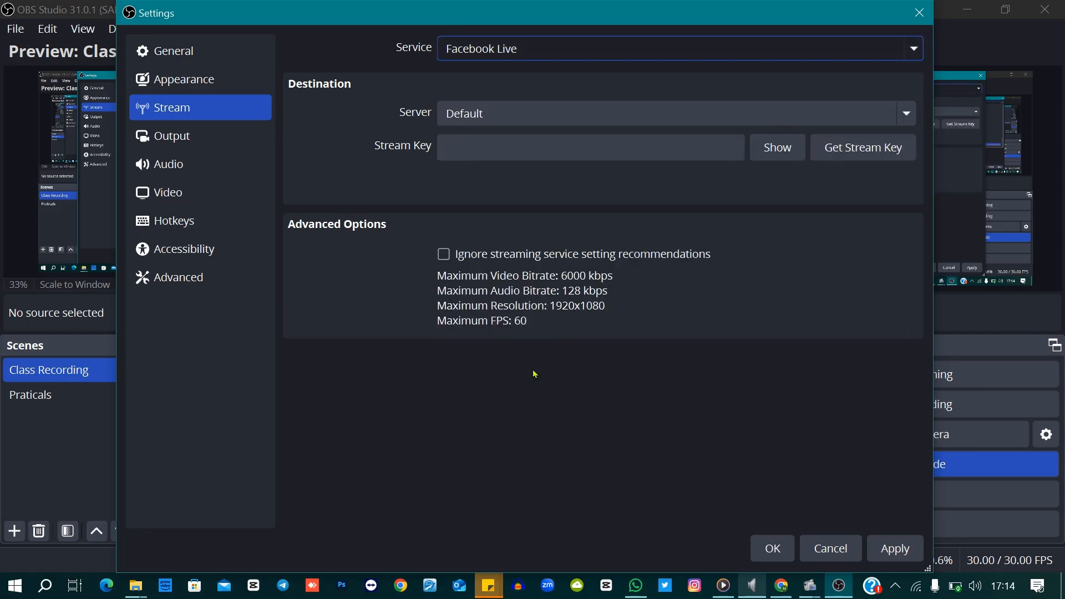